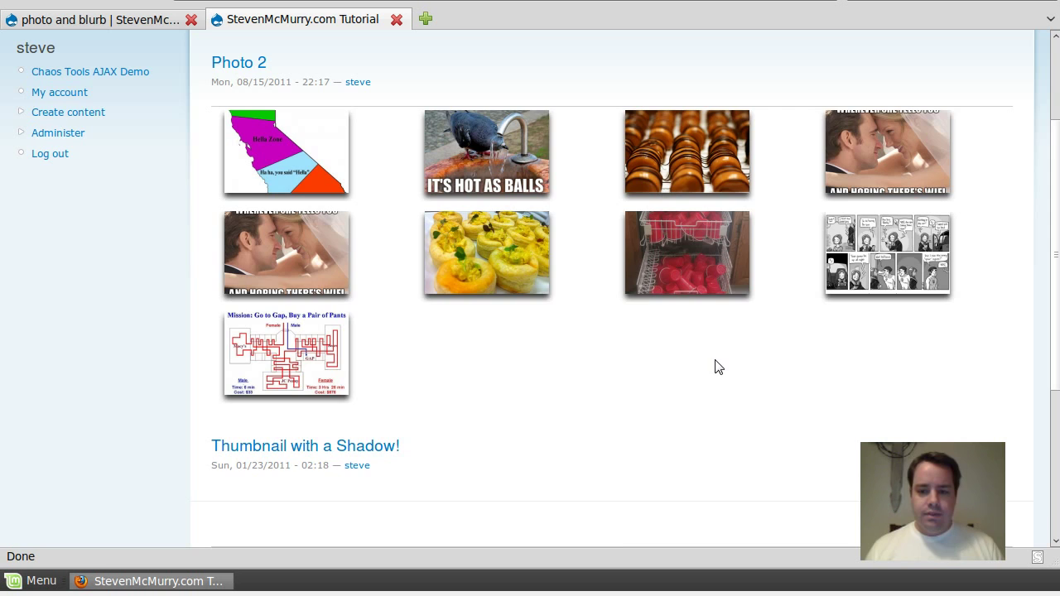
Go to the Views administration list from the Site building menu
scroll(712, 364, "down", 5)
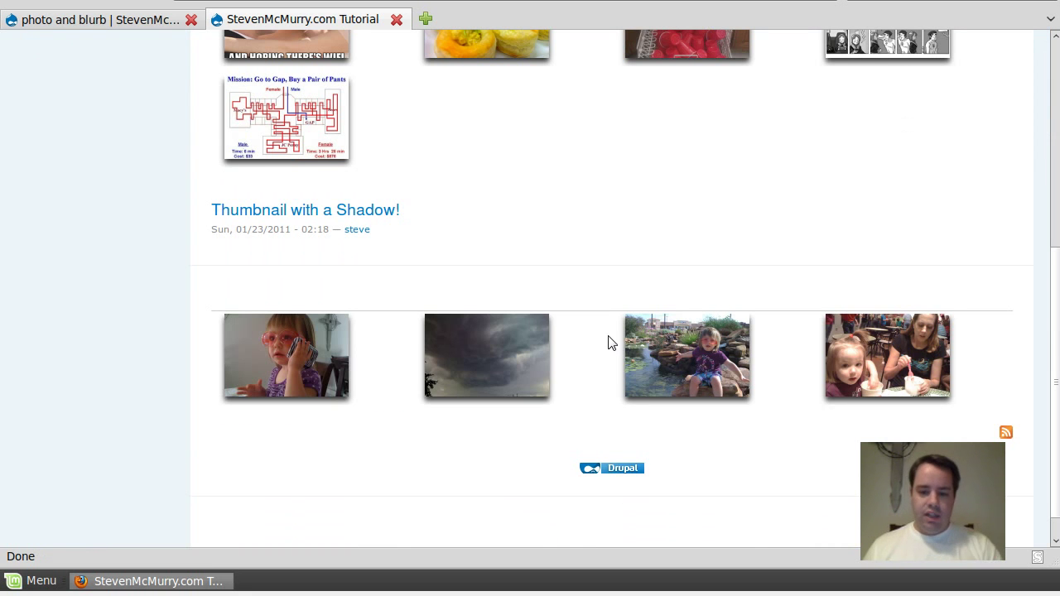
scroll(610, 337, "up", 1)
scroll(607, 335, "up", 1)
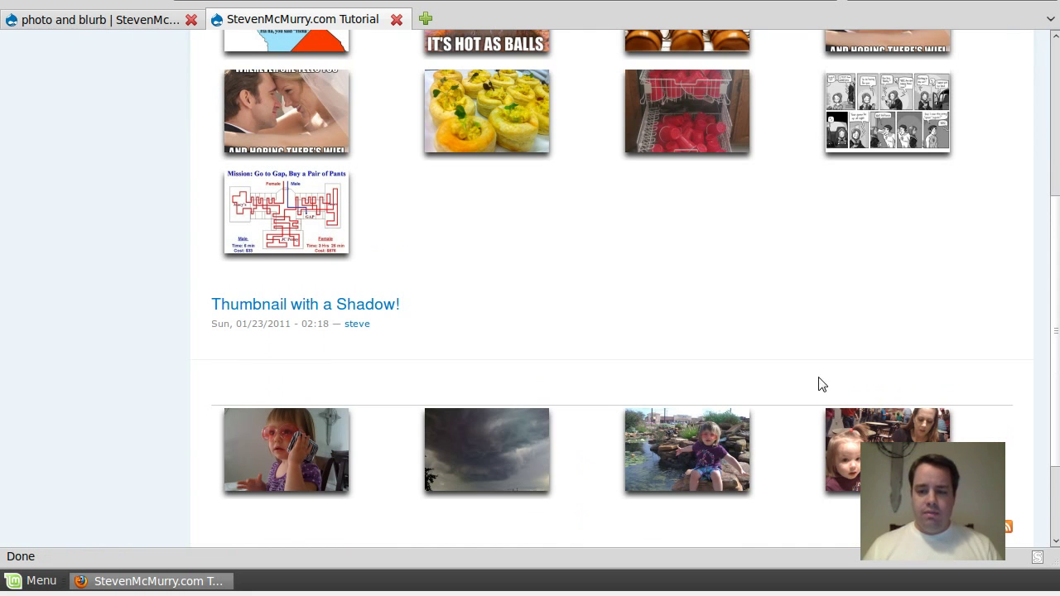
scroll(766, 279, "up", 2)
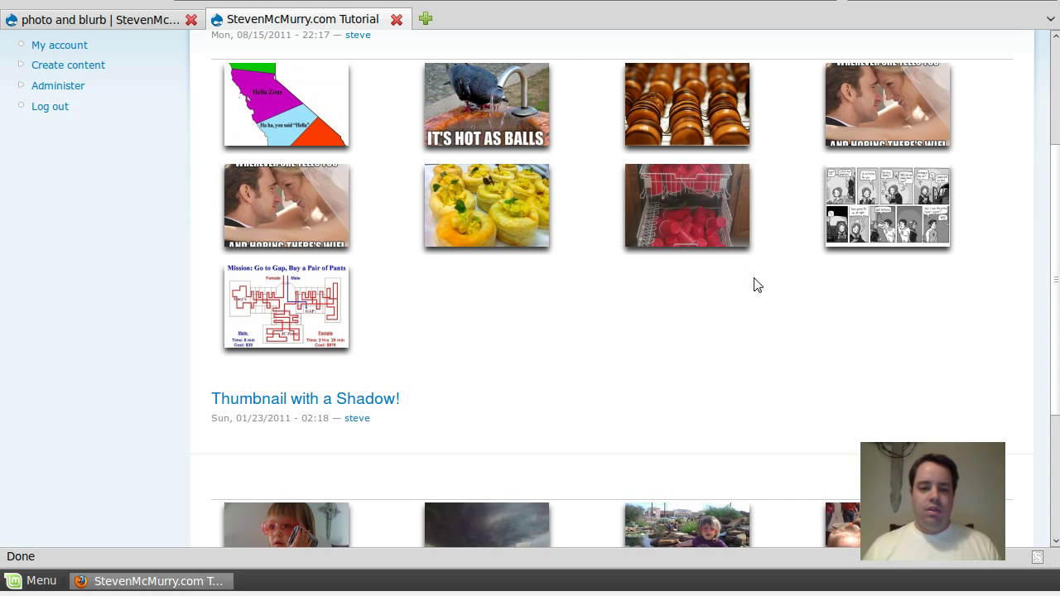
scroll(754, 285, "up", 4)
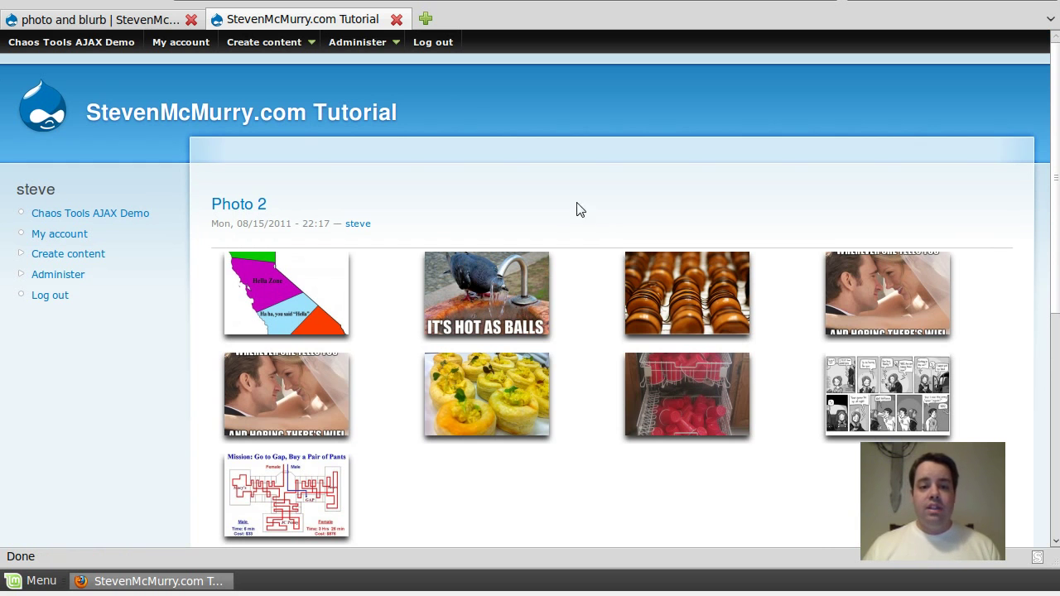
mouse_move(376, 44)
mouse_move(394, 81)
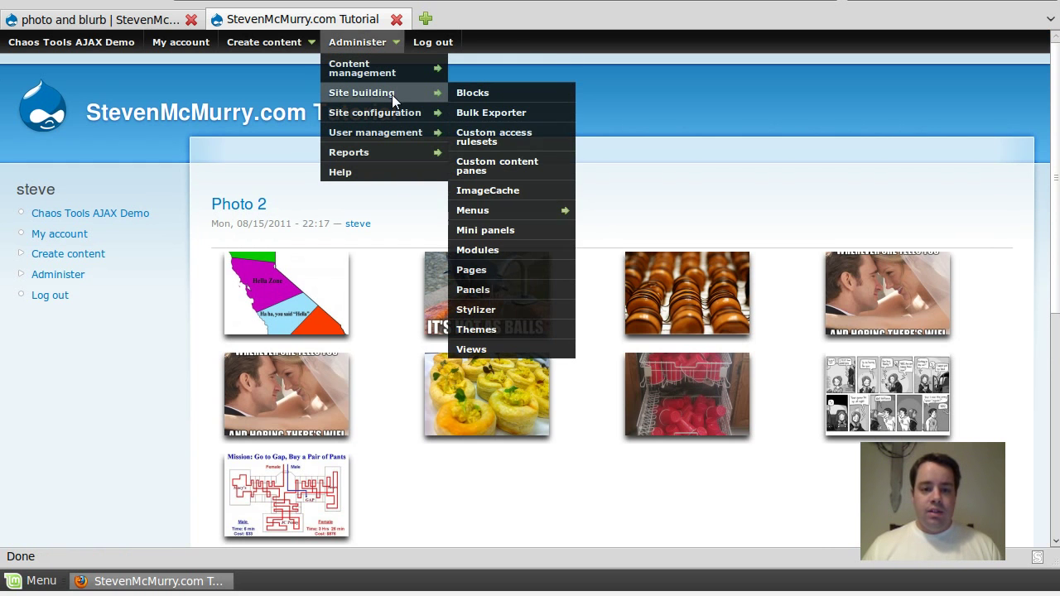
left_click(473, 349)
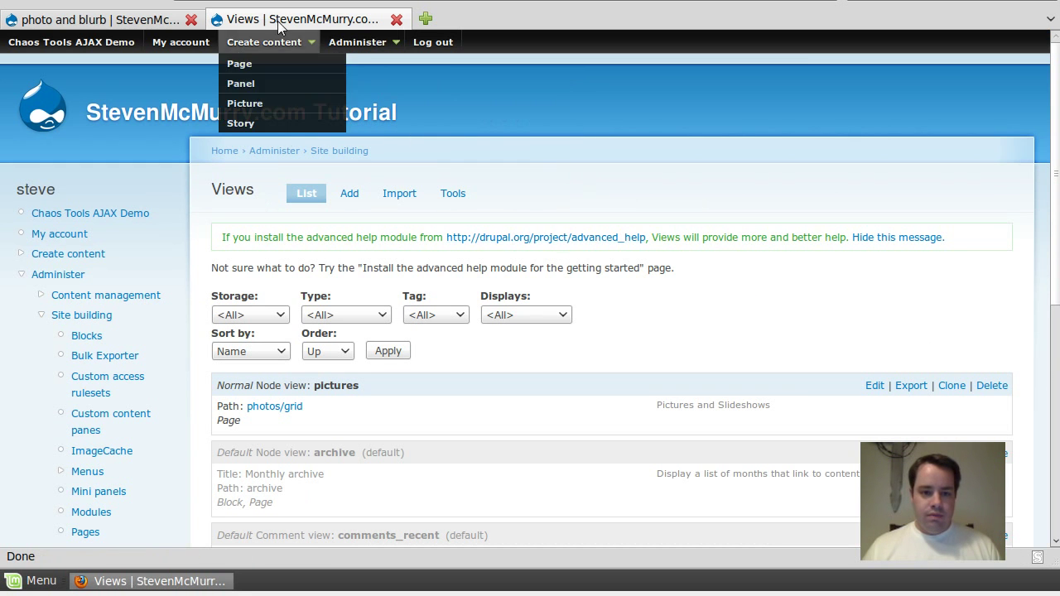
Save the Modules configuration with the Views Slideshow and Views UI modules enabled
mouse_move(358, 47)
mouse_move(397, 89)
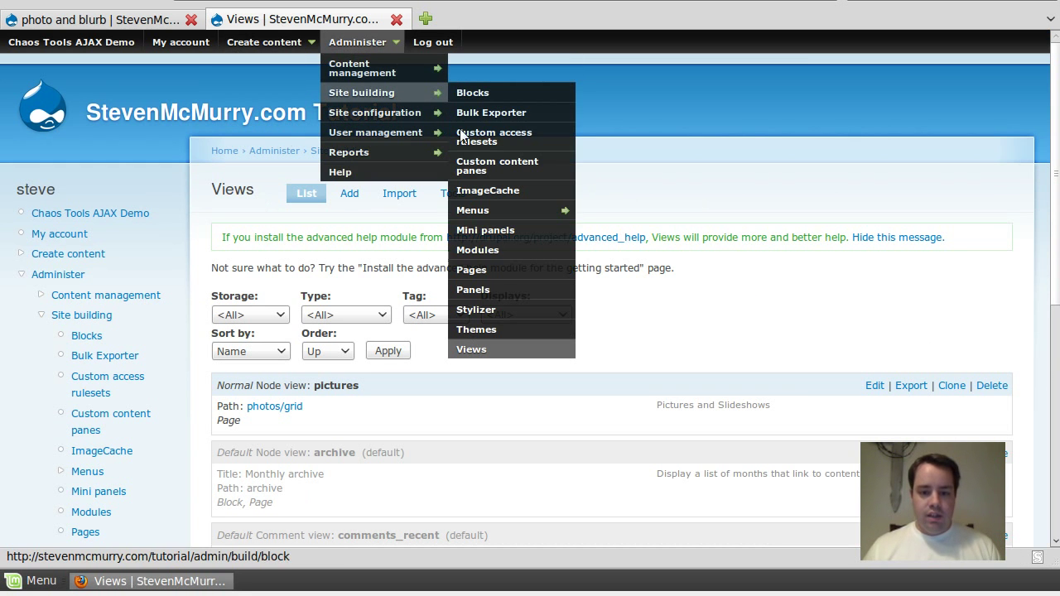
left_click(488, 255)
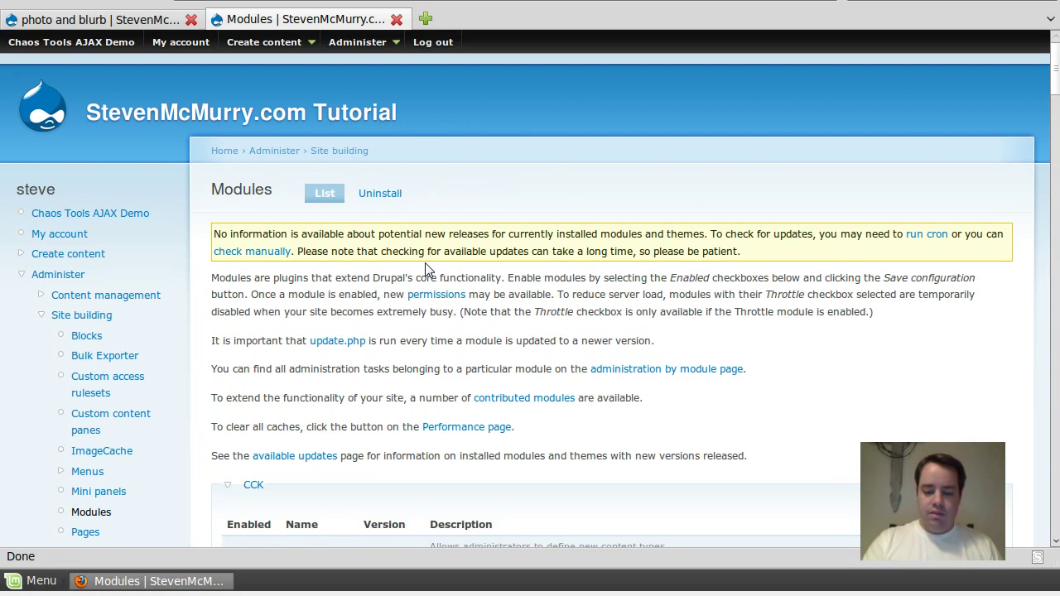
key("End")
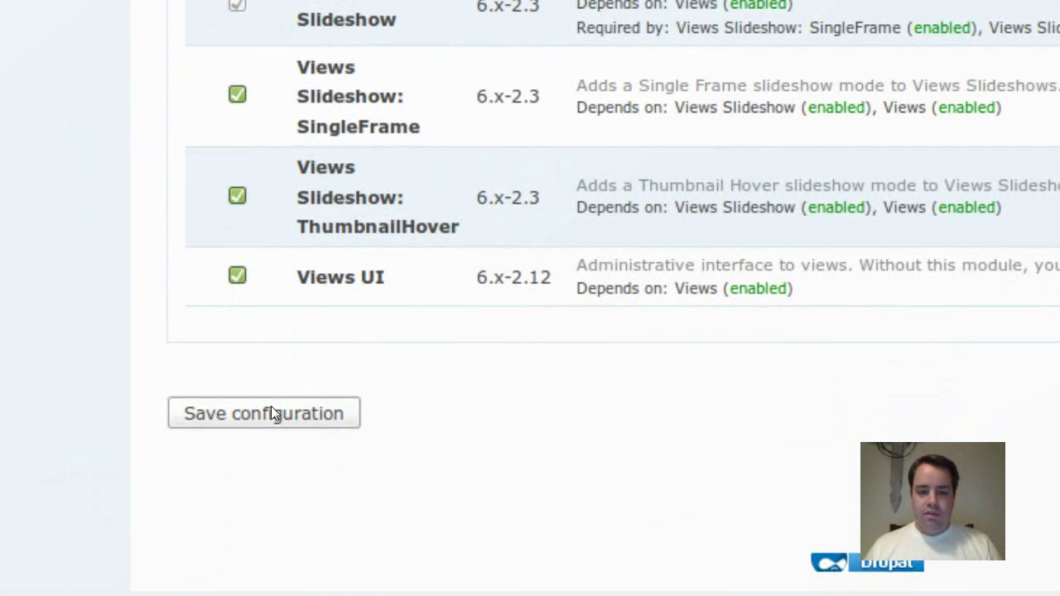
left_click(271, 405)
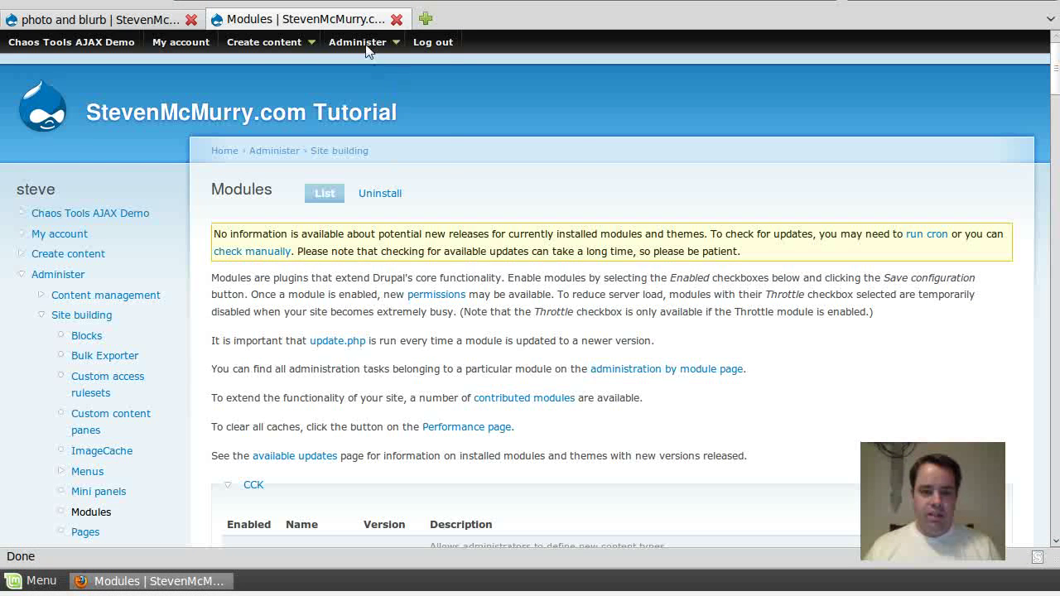
mouse_move(376, 72)
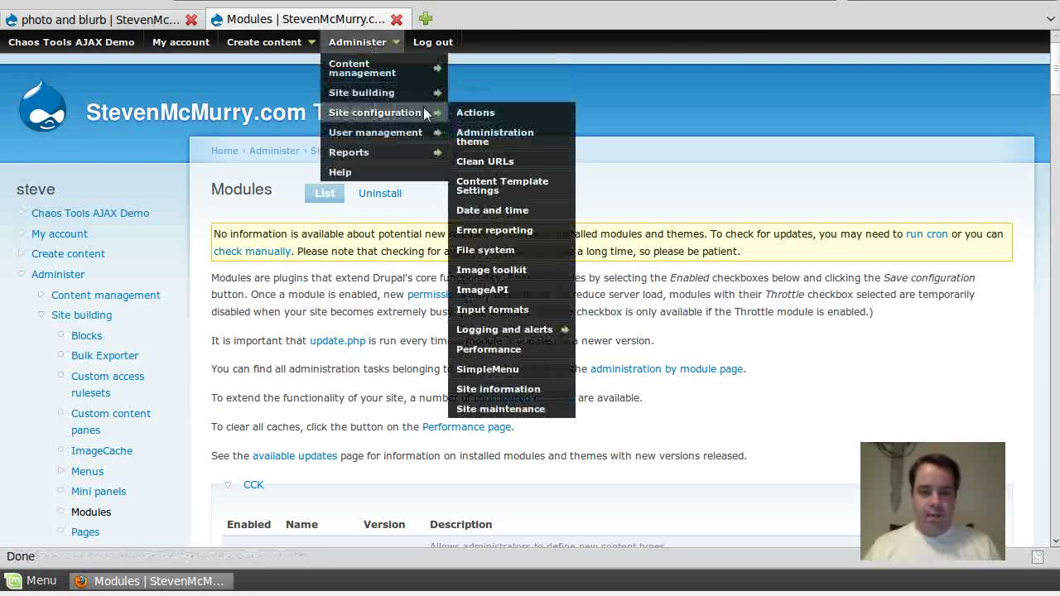
mouse_move(417, 96)
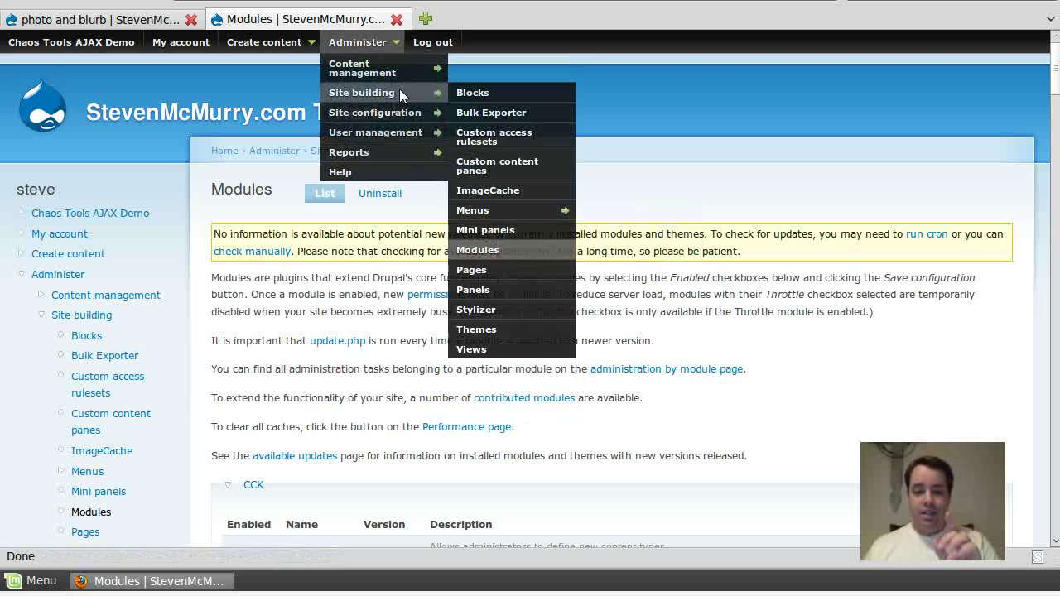
Add a new ImageCache preset with the namespace '600px'
left_click(493, 192)
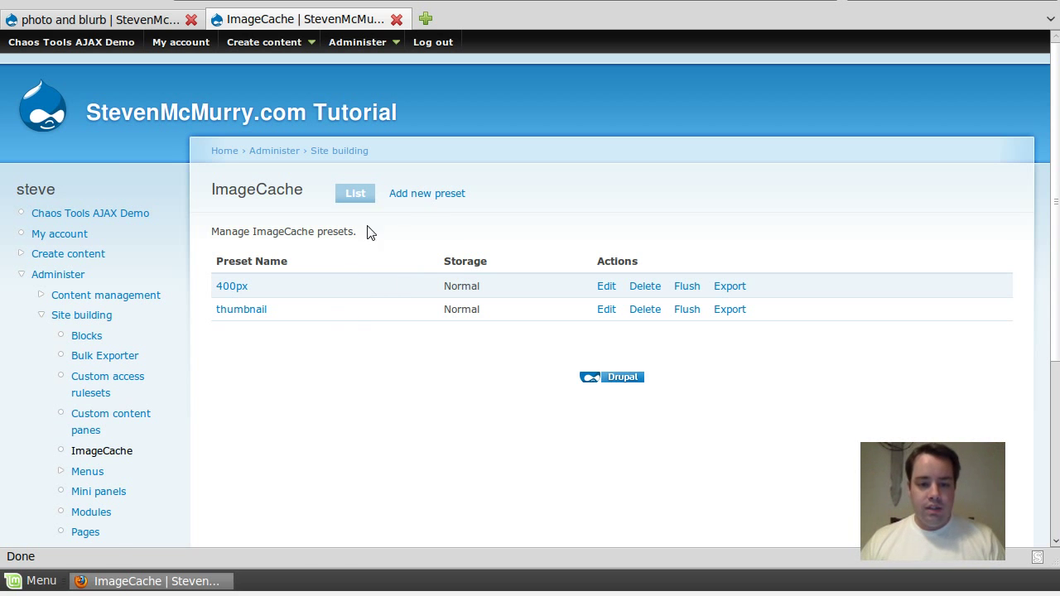
left_click(421, 204)
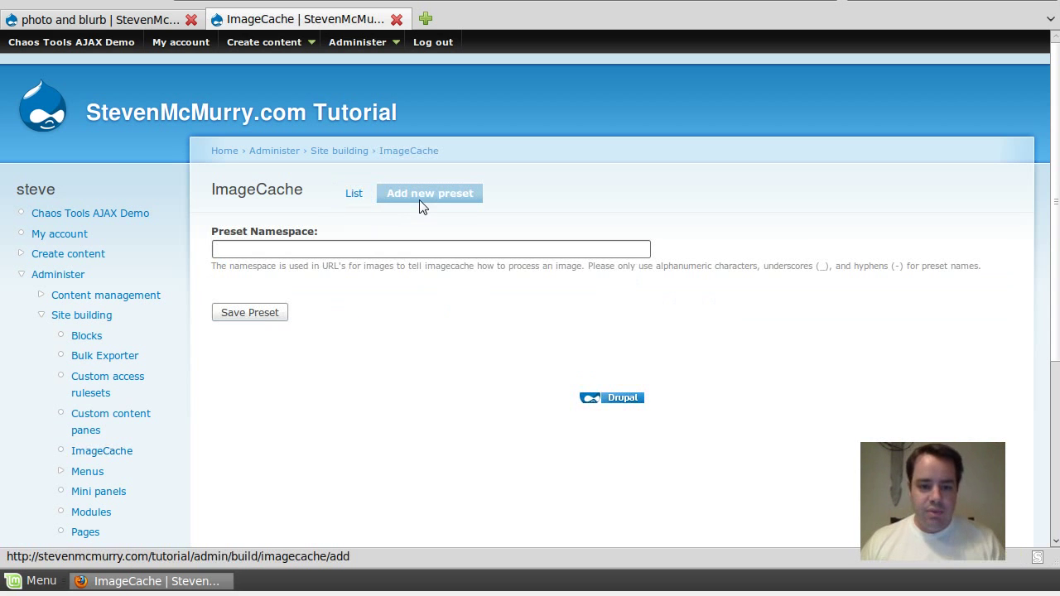
left_click(420, 249)
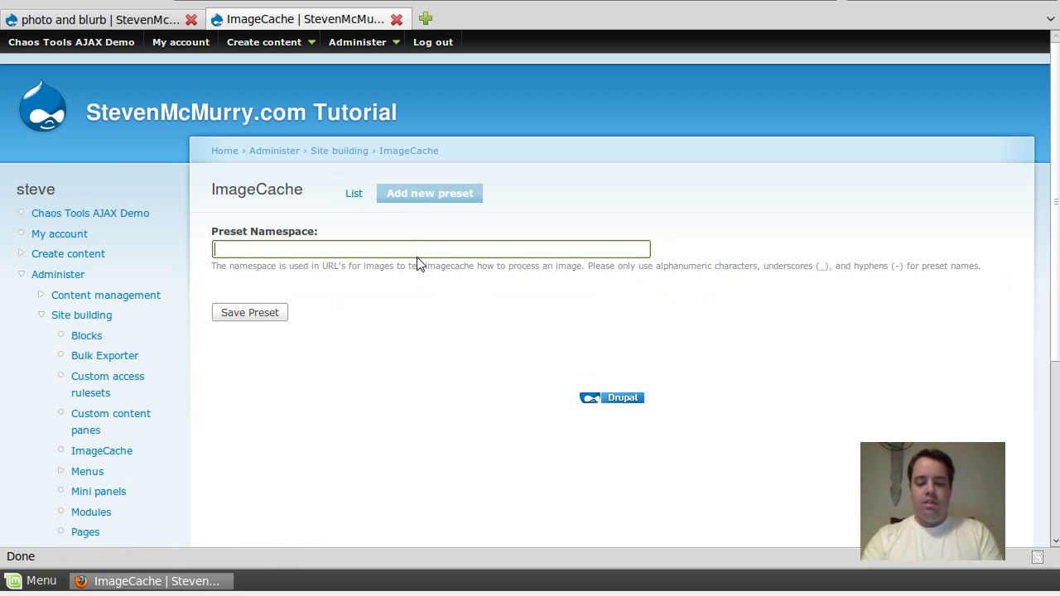
type("600px")
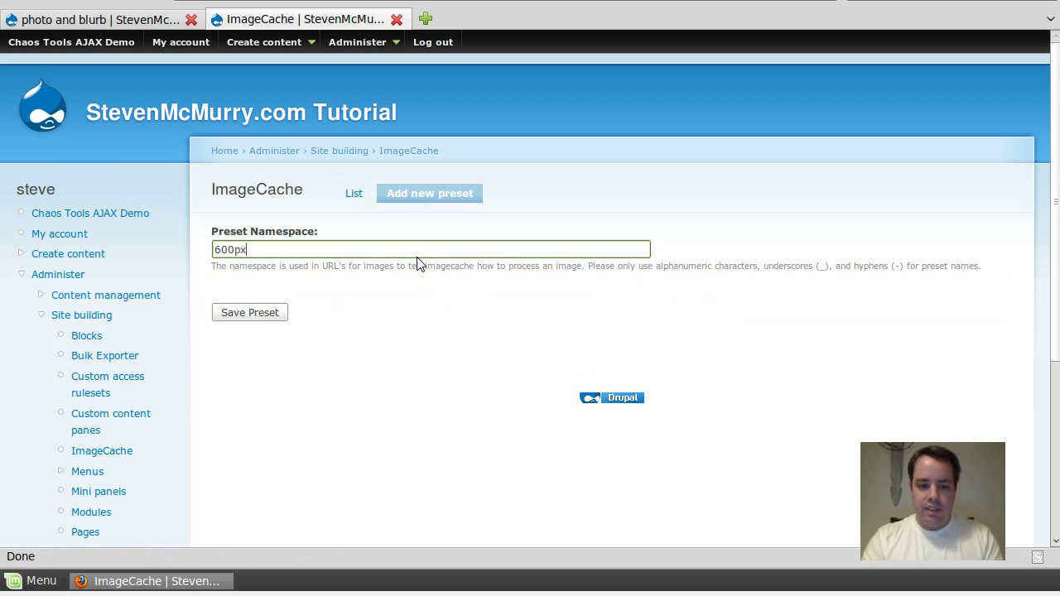
key("Return")
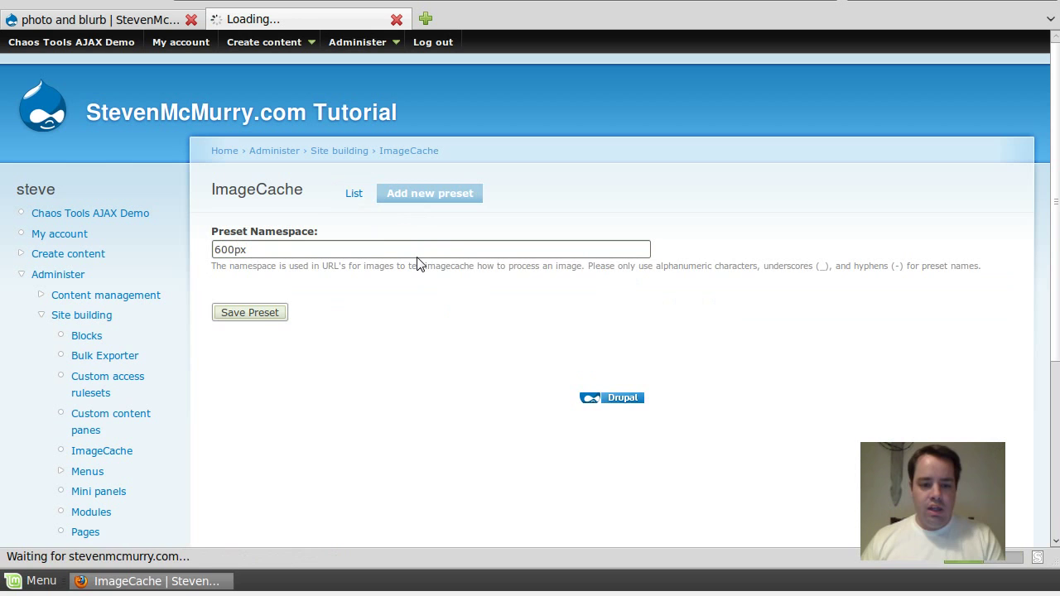
scroll(364, 372, "down", 2)
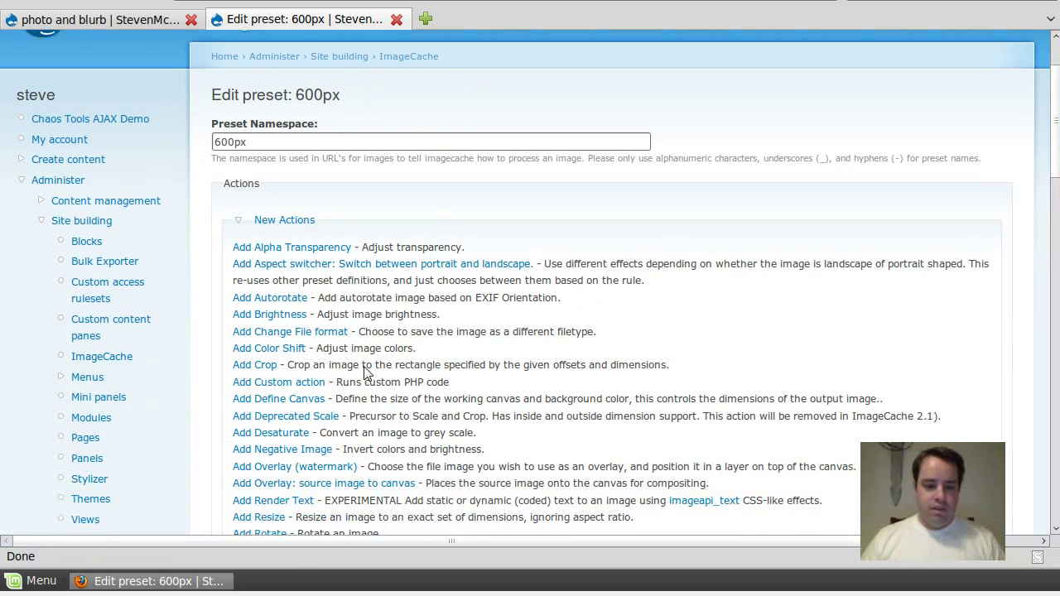
scroll(364, 372, "down", 3)
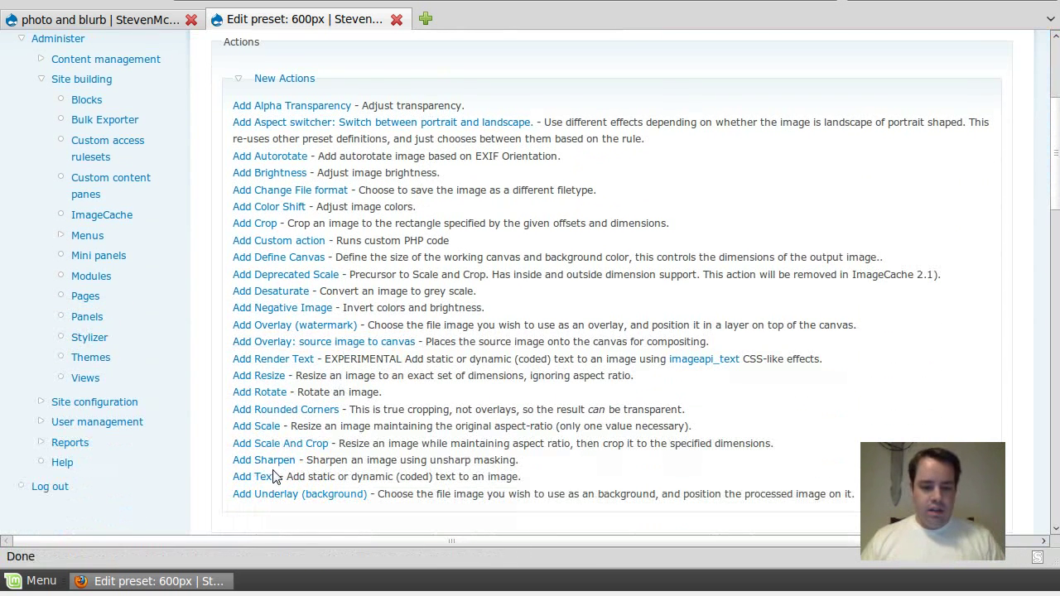
Add a Scale action to the 600px preset with width 600px and an empty height
left_click(265, 427)
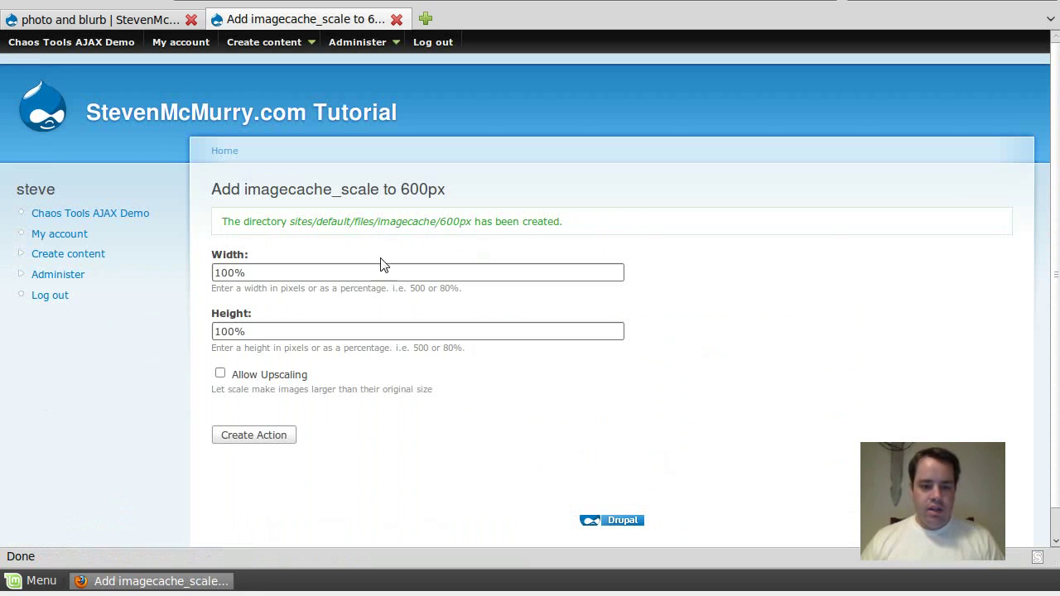
left_click(224, 274)
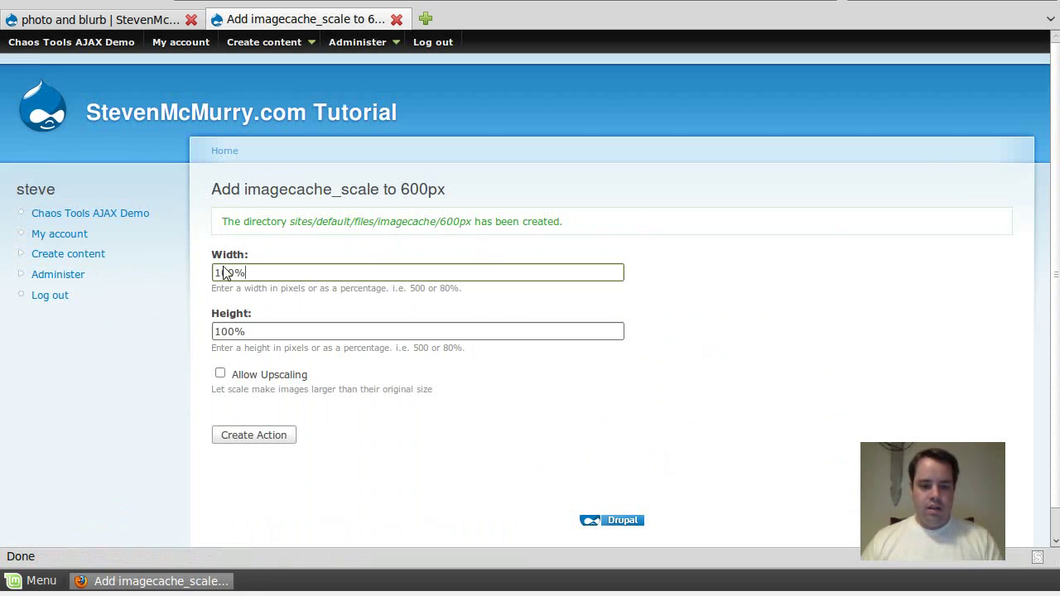
triple_click(224, 273)
type("600px")
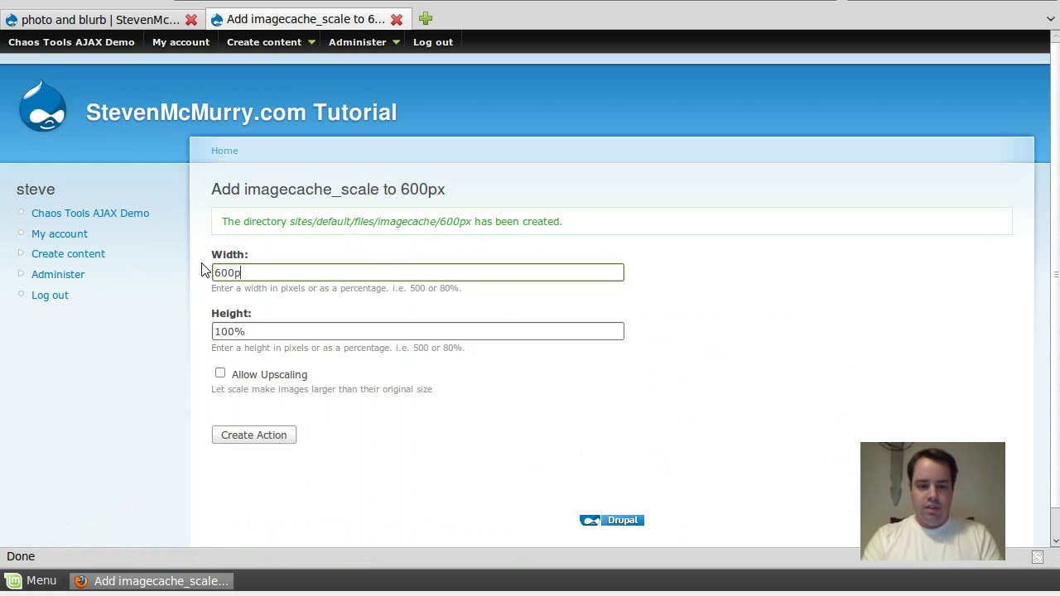
key("Tab")
key("BackSpace")
key("Tab")
key("Tab")
key("Return")
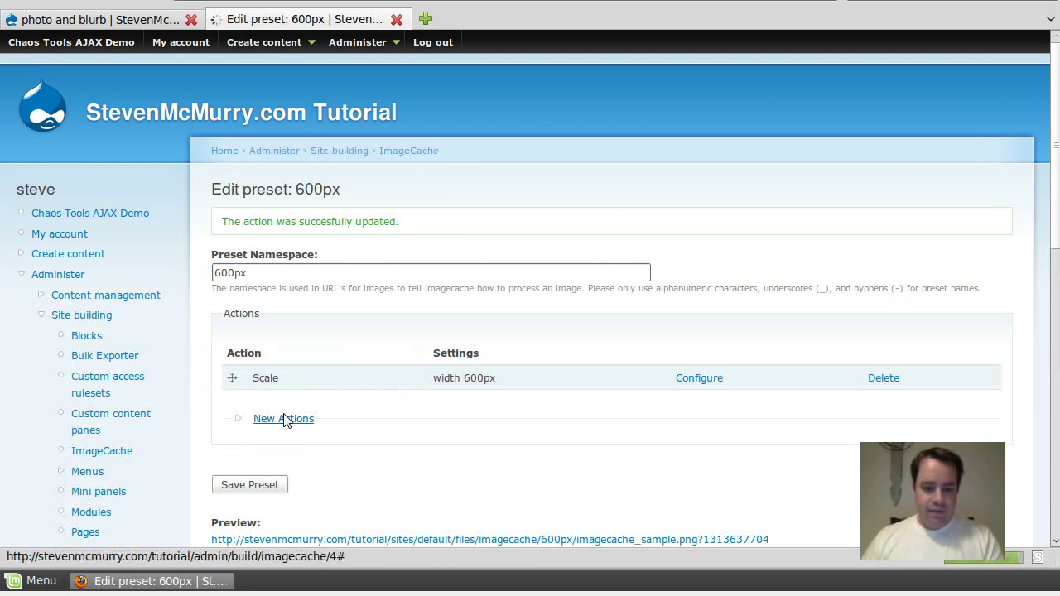
Start a Crop action, then back out to the 600px preset without adding it
left_click(282, 419)
left_click(265, 215)
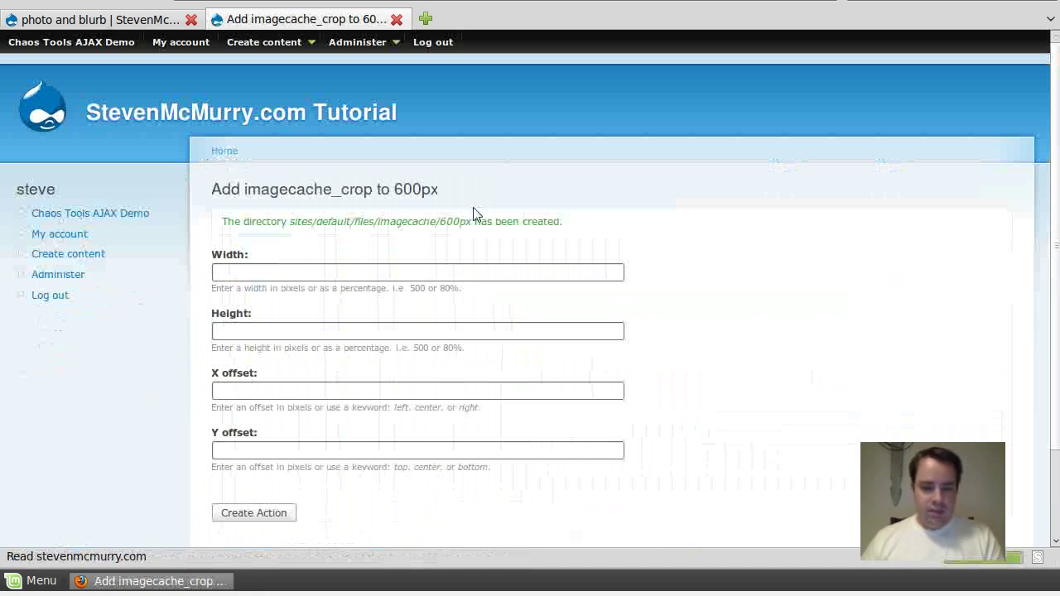
left_click(375, 272)
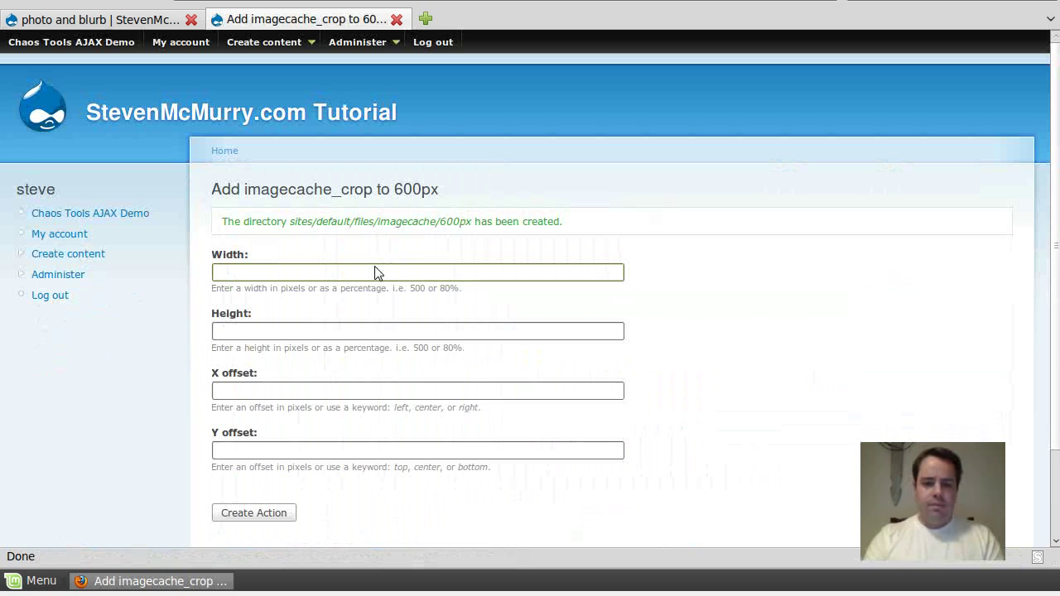
left_click(694, 306)
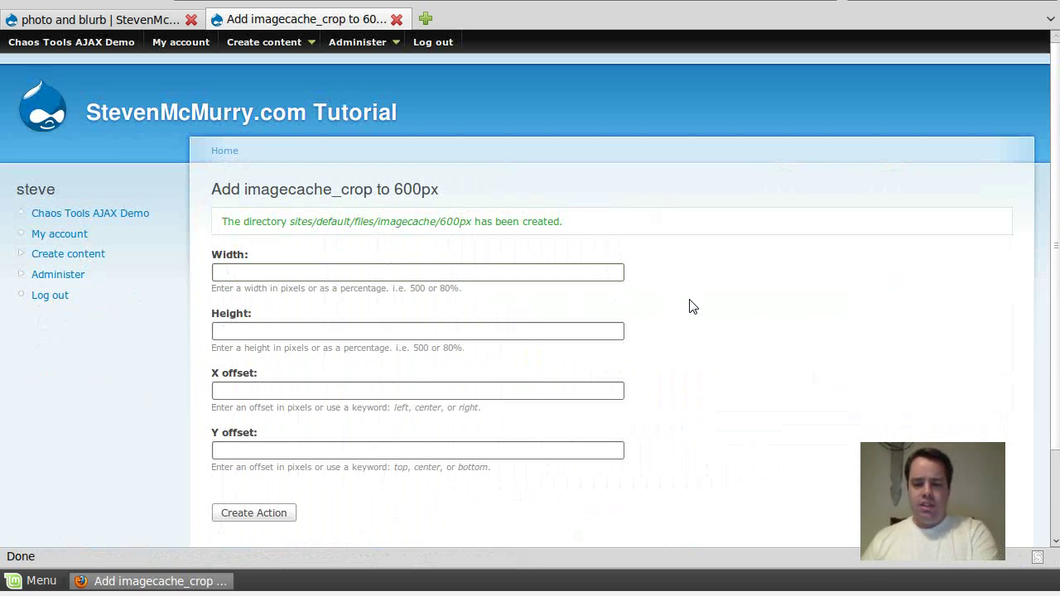
key("alt+Left")
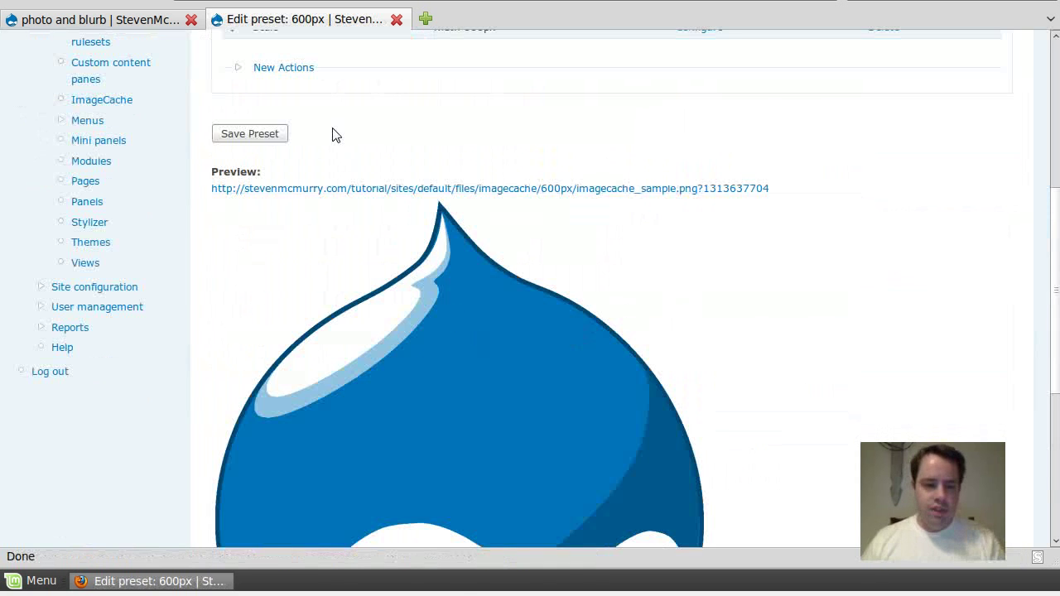
scroll(303, 163, "up", 3)
Change the Scale action to an empty width and 400px height, and check the preview
left_click(692, 170)
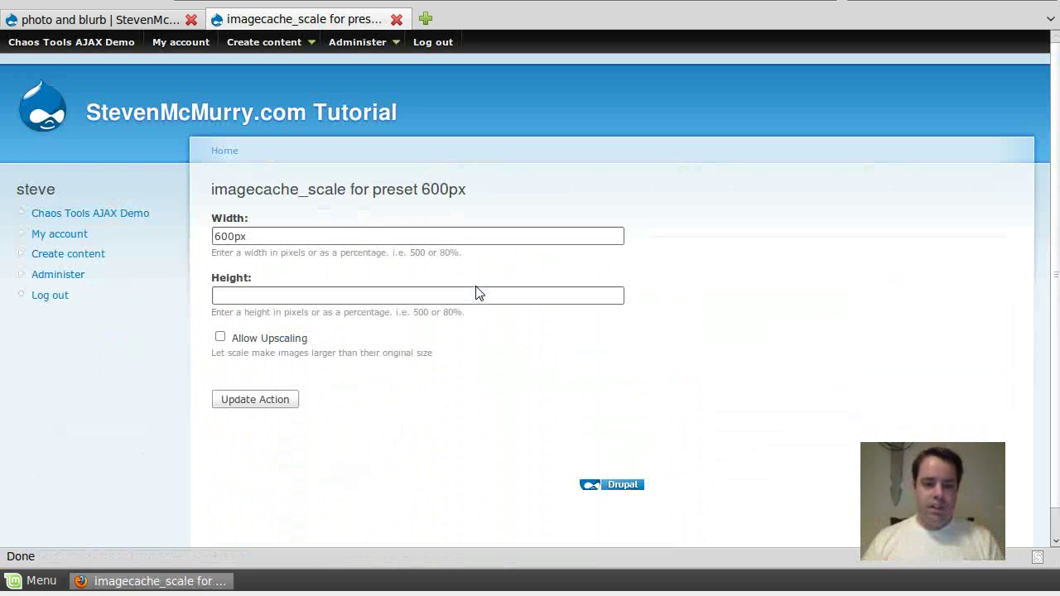
left_click_drag(367, 237, 201, 225)
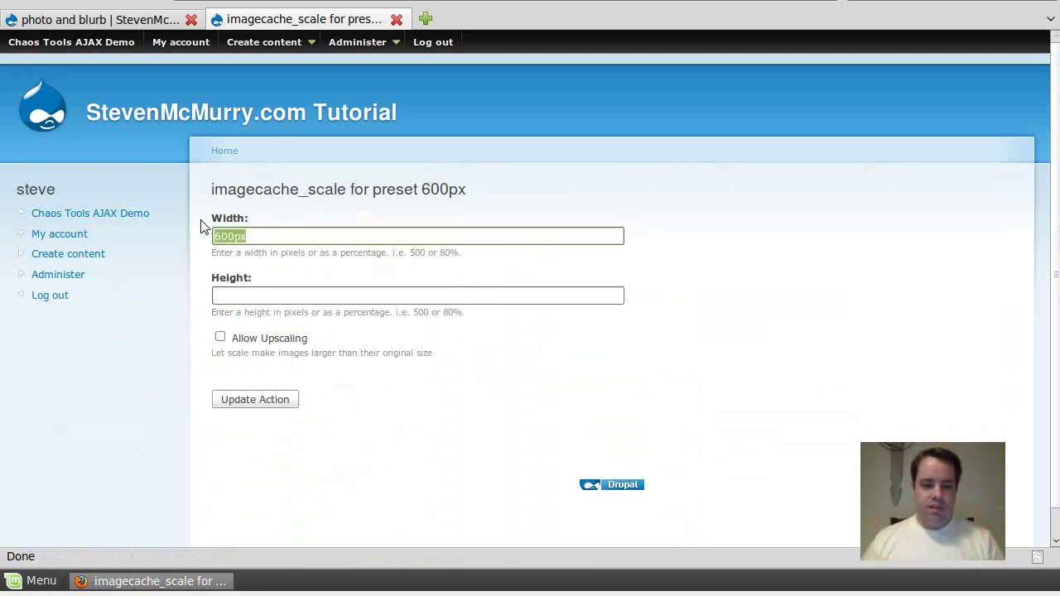
key("BackSpace")
key("Tab")
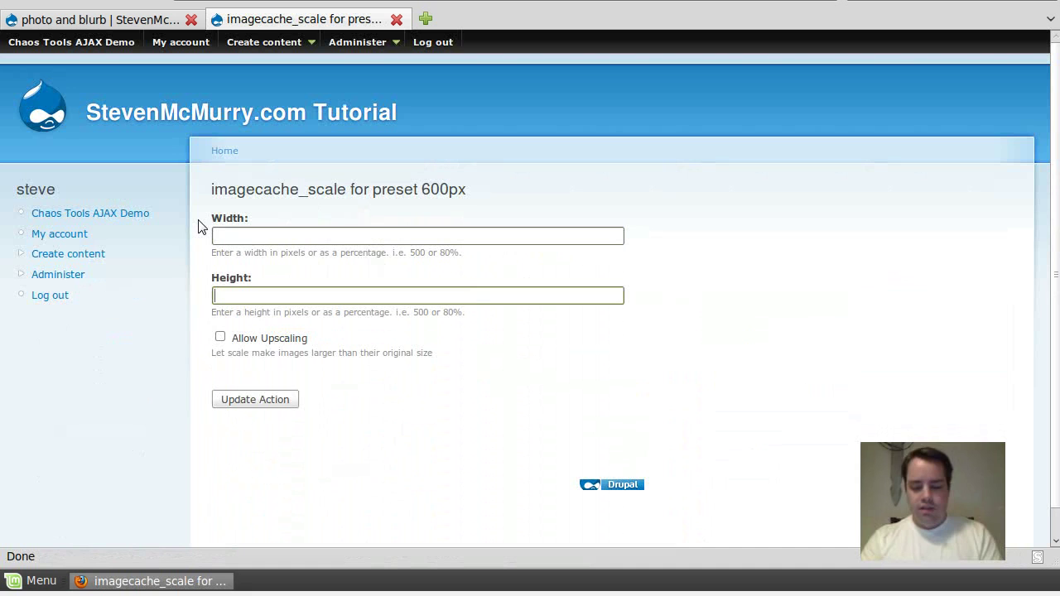
type("600")
key("BackSpace")
key("BackSpace")
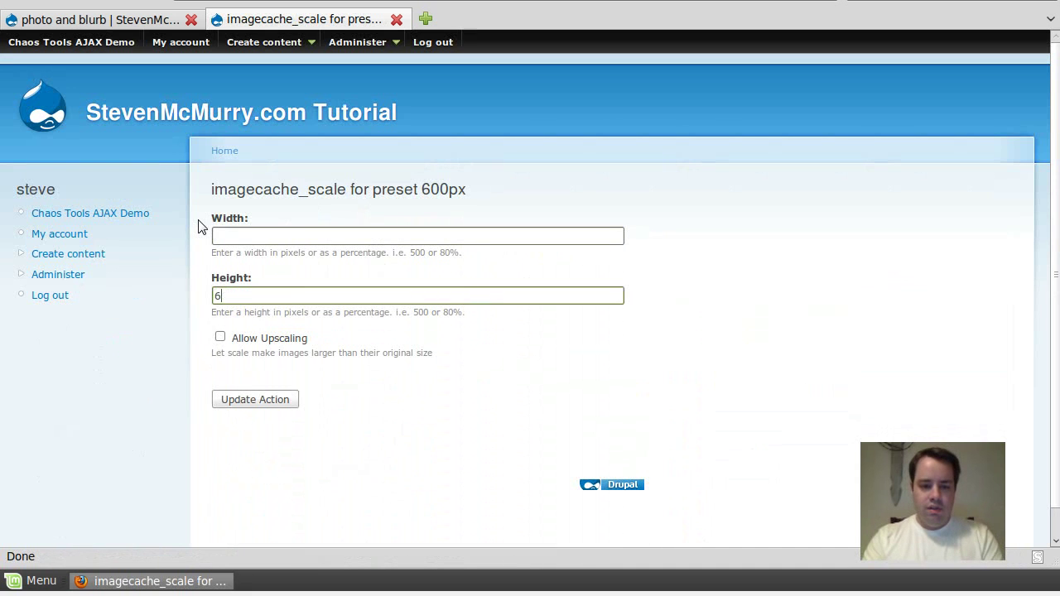
key("BackSpace")
type("50")
key("BackSpace")
key("BackSpace")
type("400")
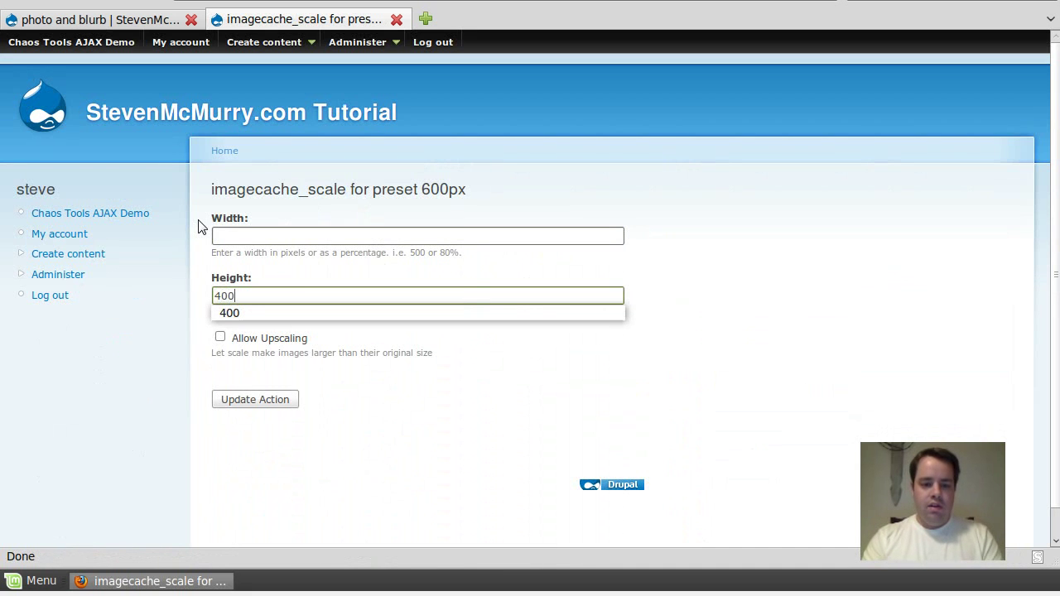
type("px")
key("Tab")
key("Tab")
key("Return")
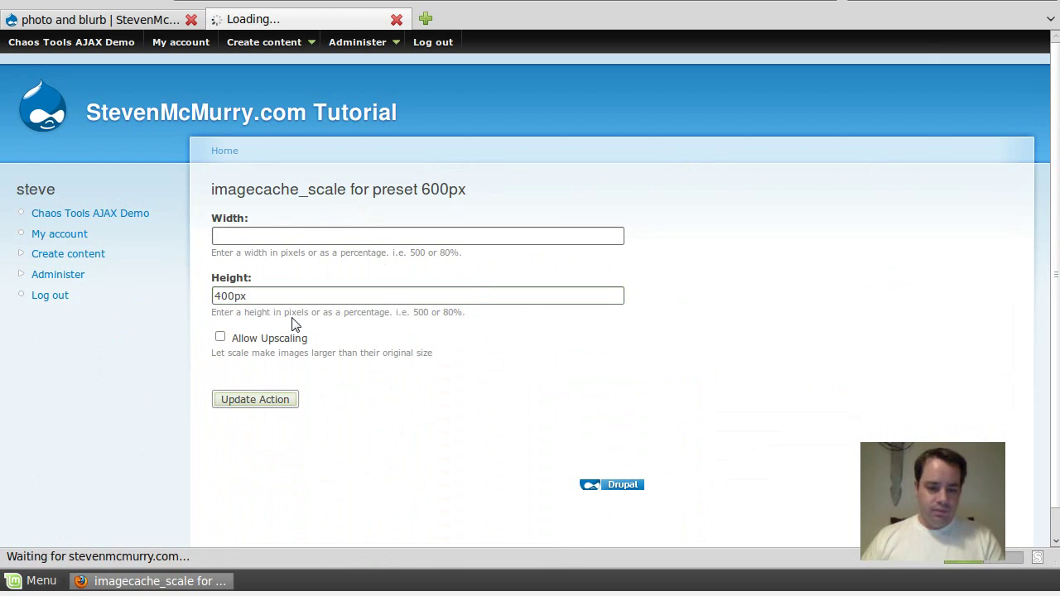
scroll(359, 369, "down", 3)
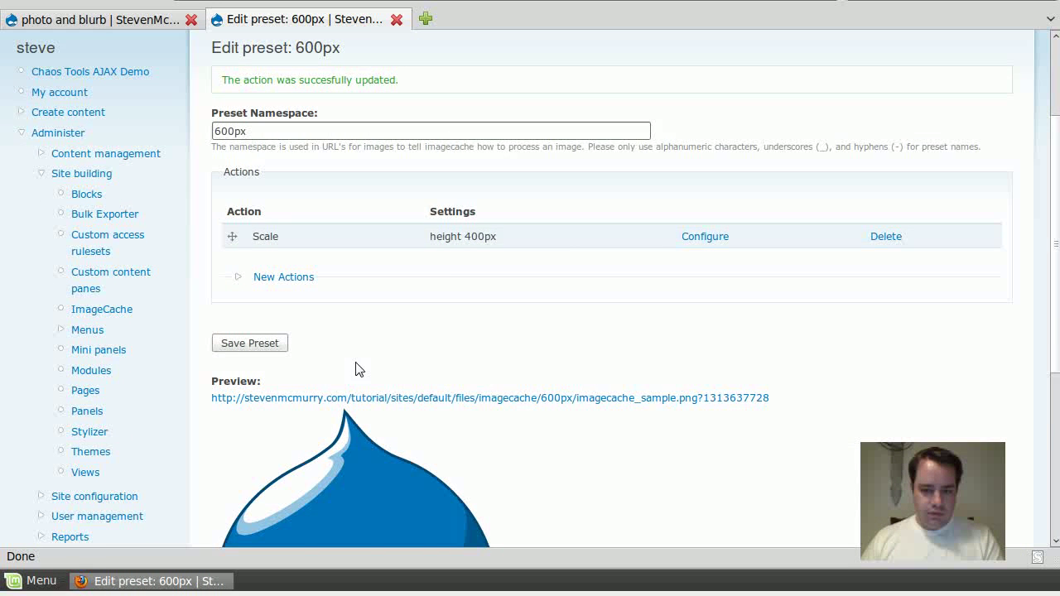
scroll(375, 331, "down", 7)
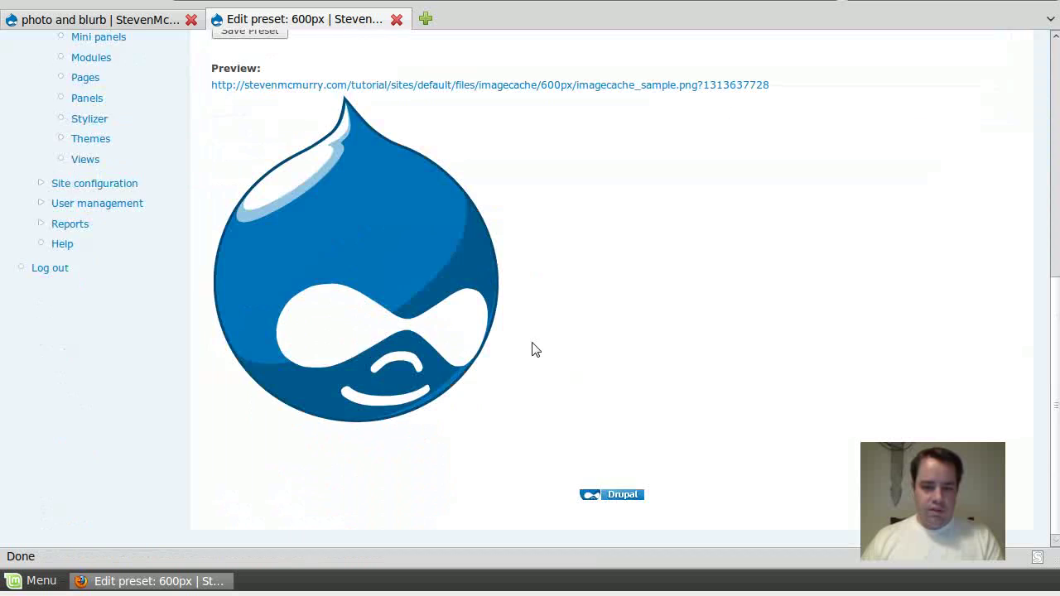
scroll(531, 350, "up", 10)
Raise the Scale action height to 600px and save it
left_click(704, 378)
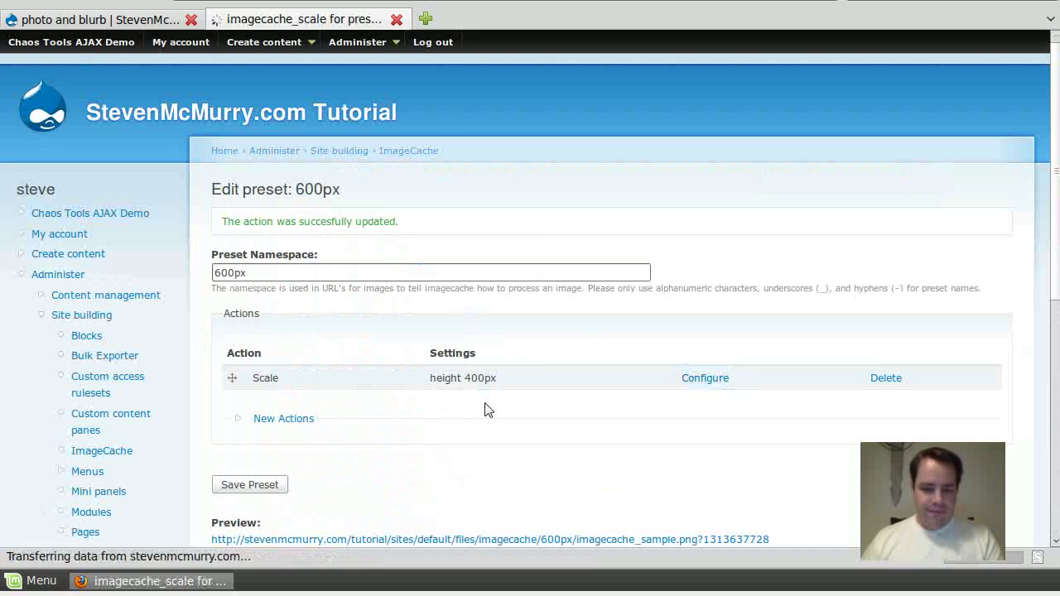
left_click(220, 332)
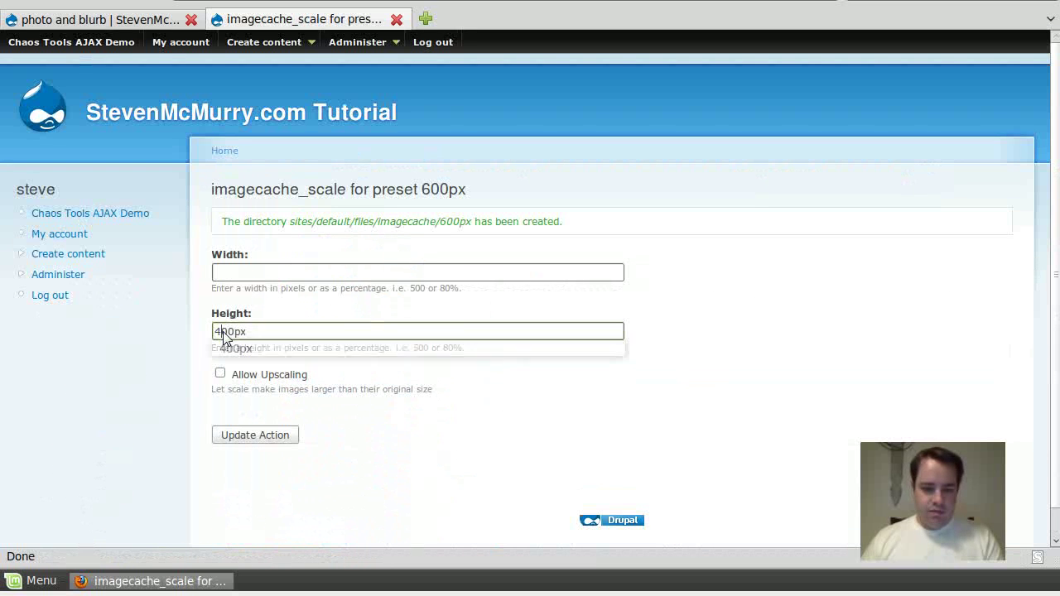
key("BackSpace")
type("6")
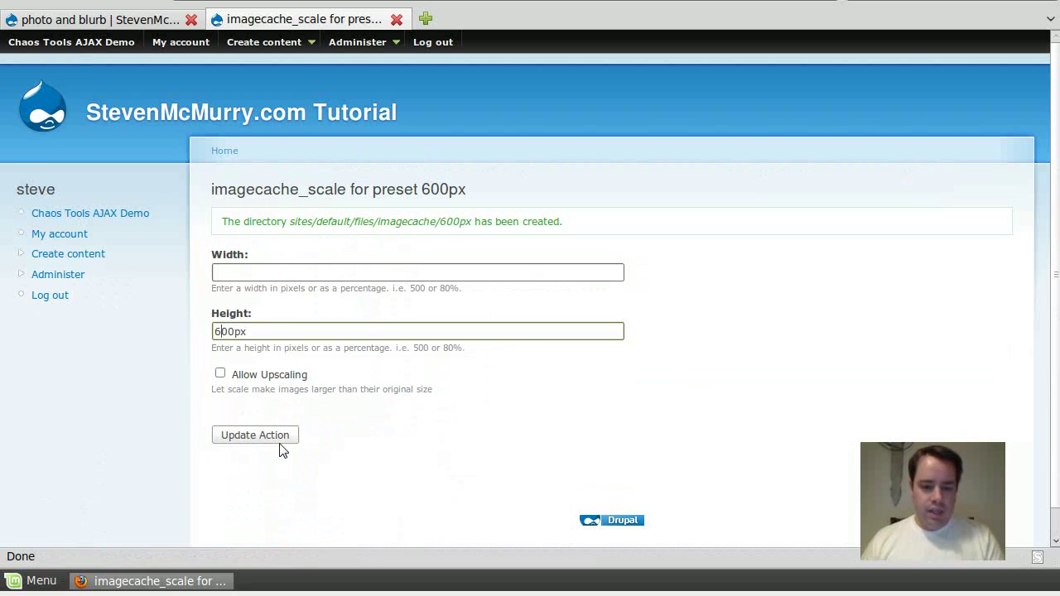
left_click(280, 447)
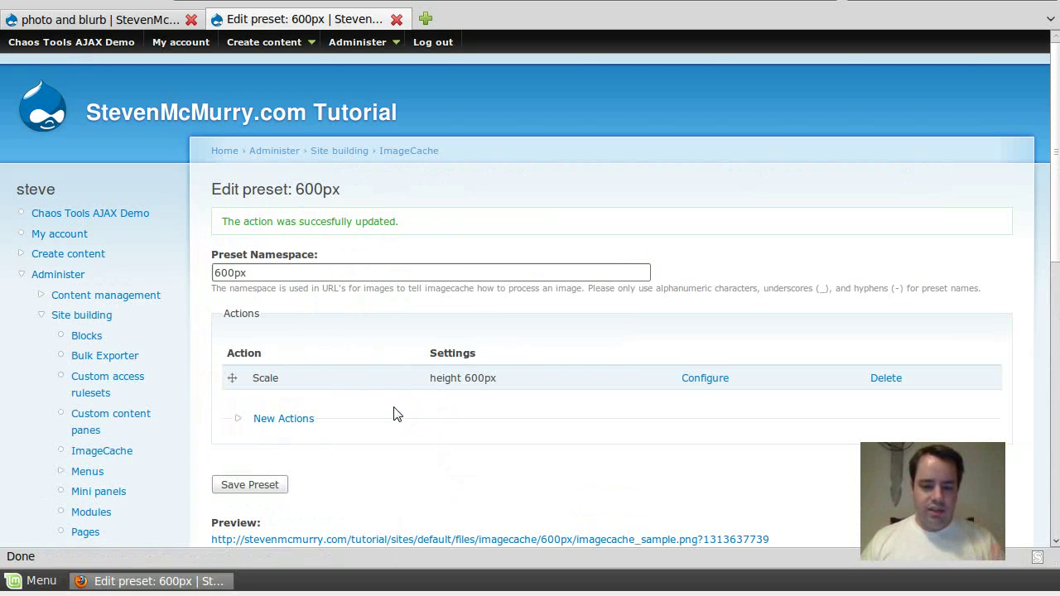
scroll(394, 414, "down", 10)
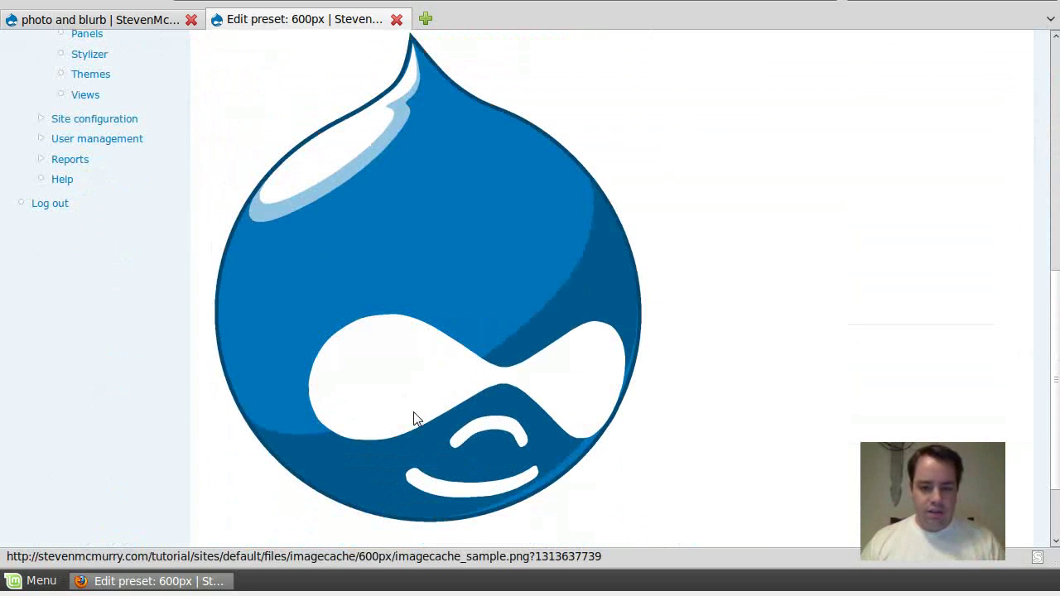
Go to Administer > Site building > Views to list the pictures and archive views
scroll(414, 414, "up", 10)
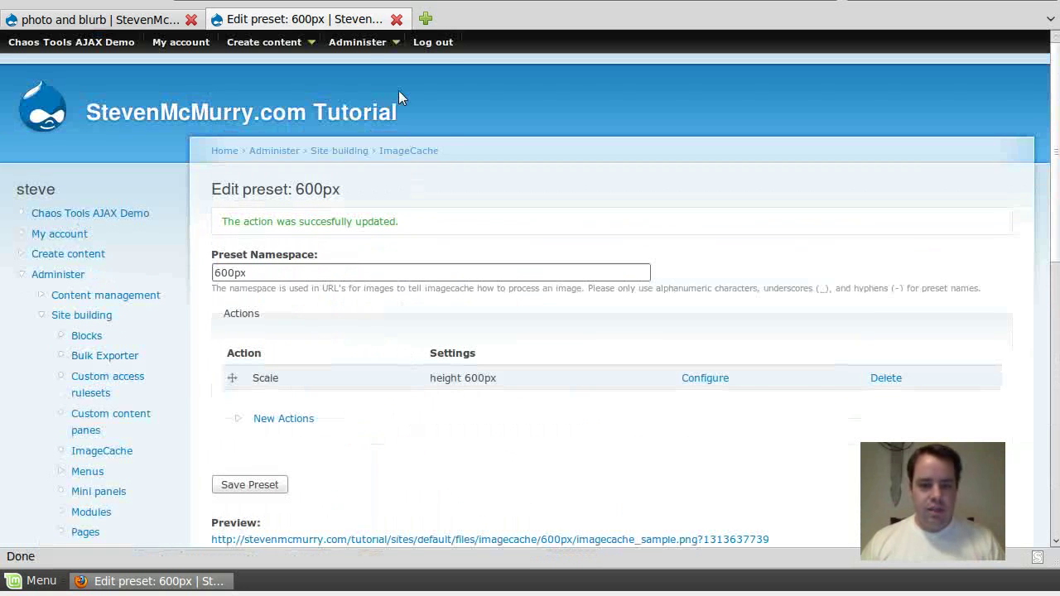
mouse_move(365, 51)
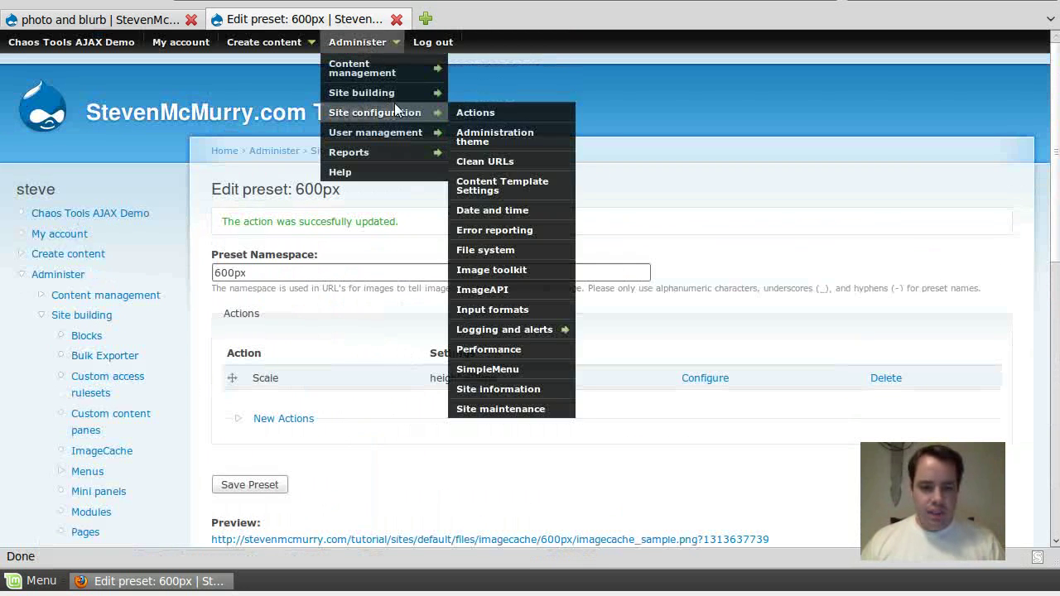
mouse_move(414, 96)
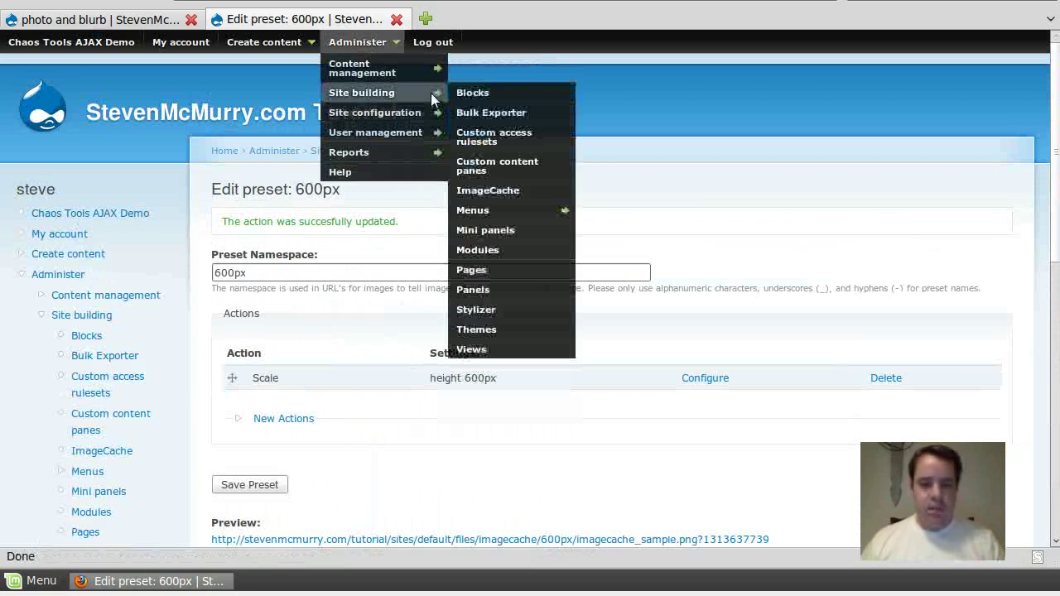
left_click(492, 349)
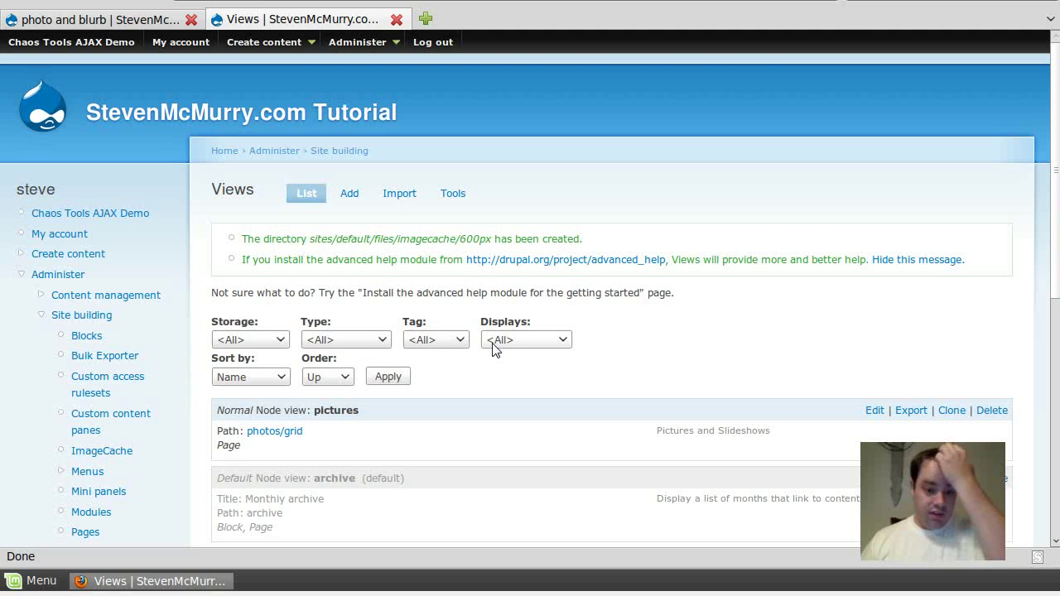
Add a Node-type view named 'slideshow' with description 'slideshow bob'
left_click(353, 193)
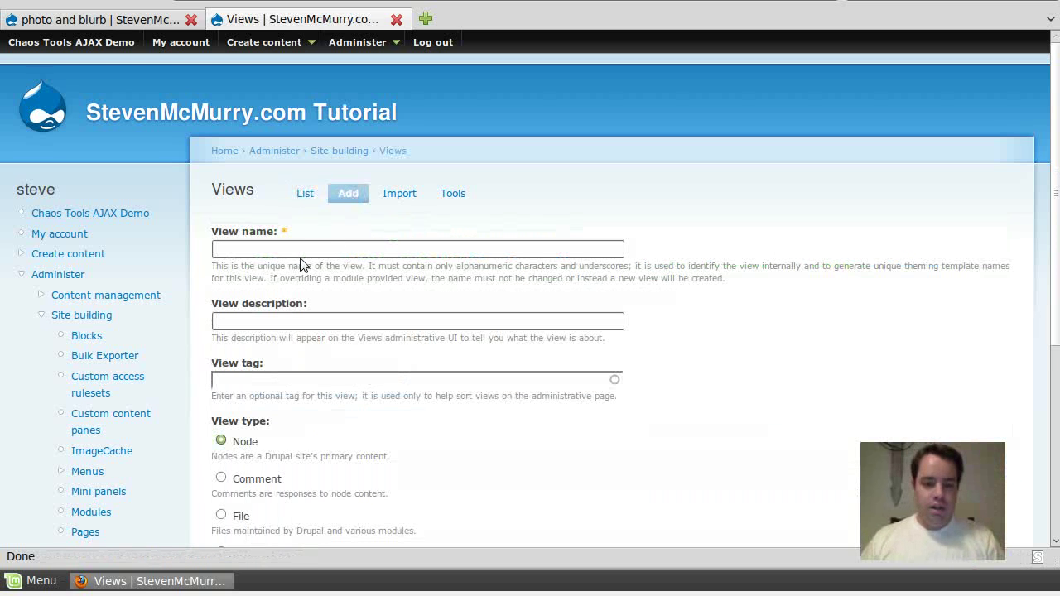
left_click(305, 255)
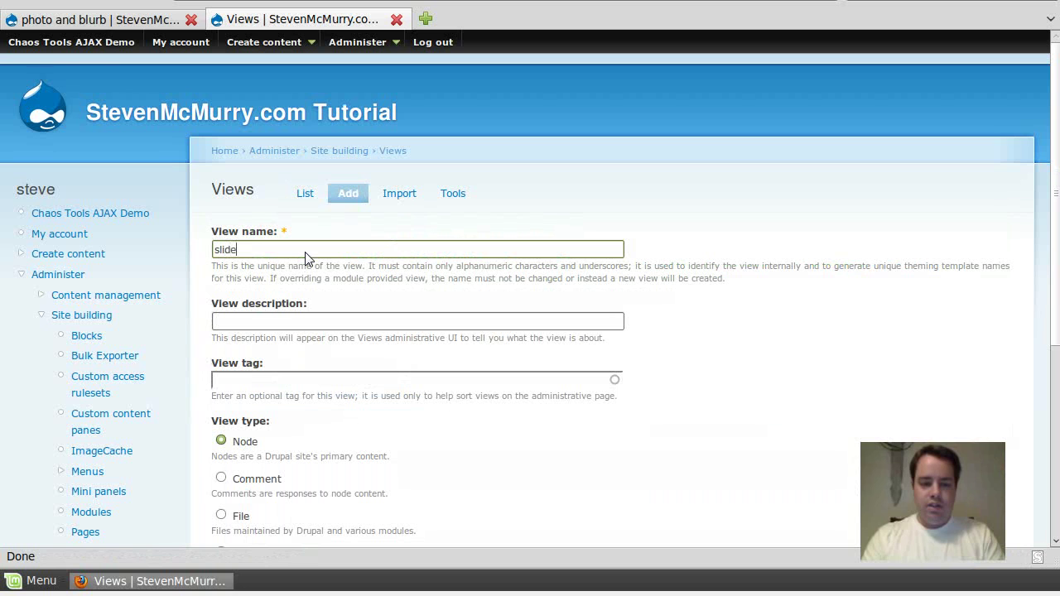
type("slideshow")
key("Tab")
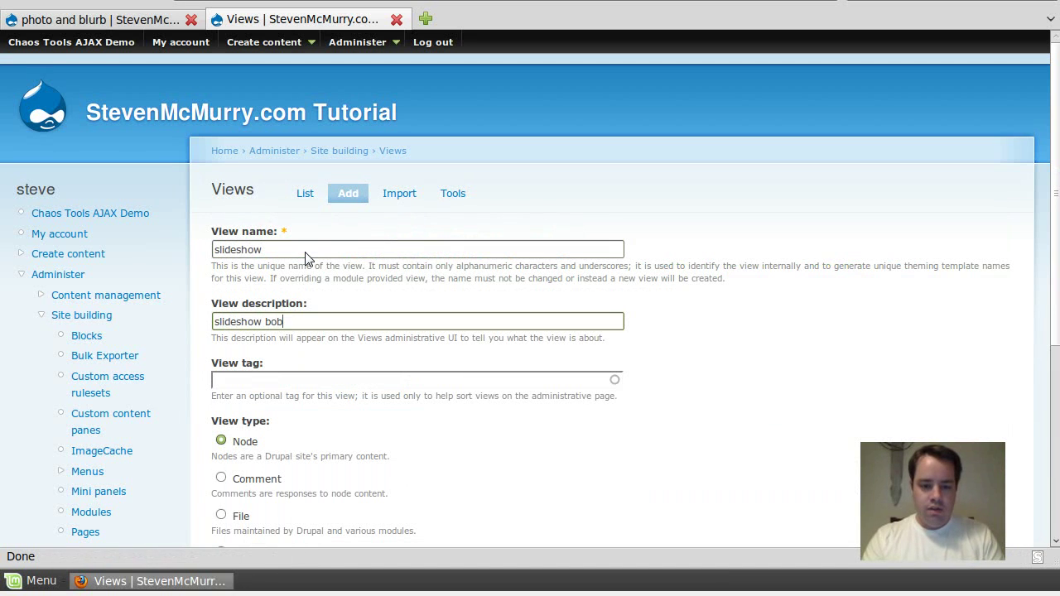
scroll(307, 261, "down", 4)
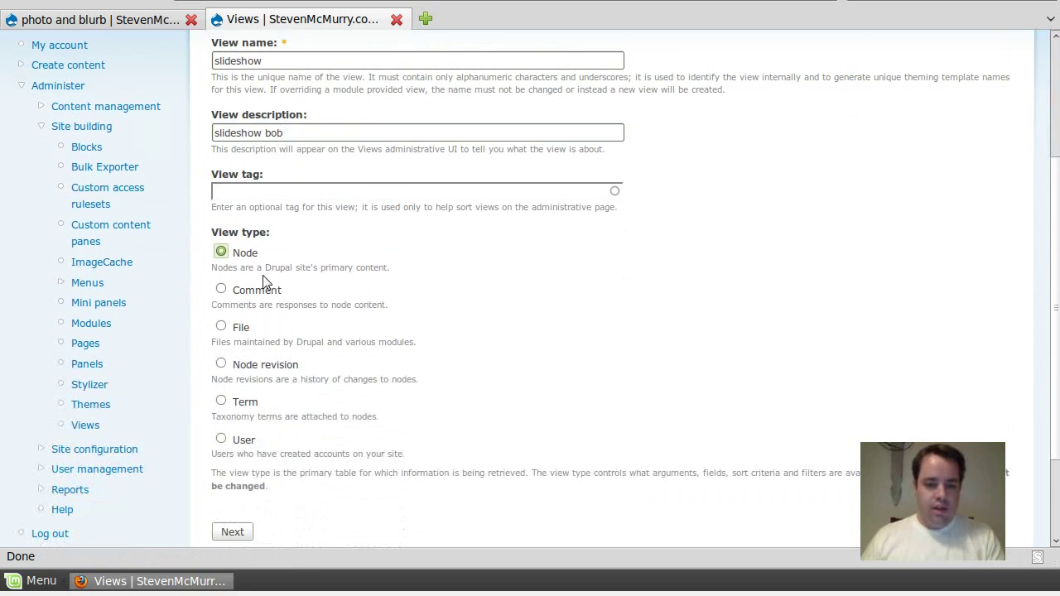
scroll(265, 284, "down", 1)
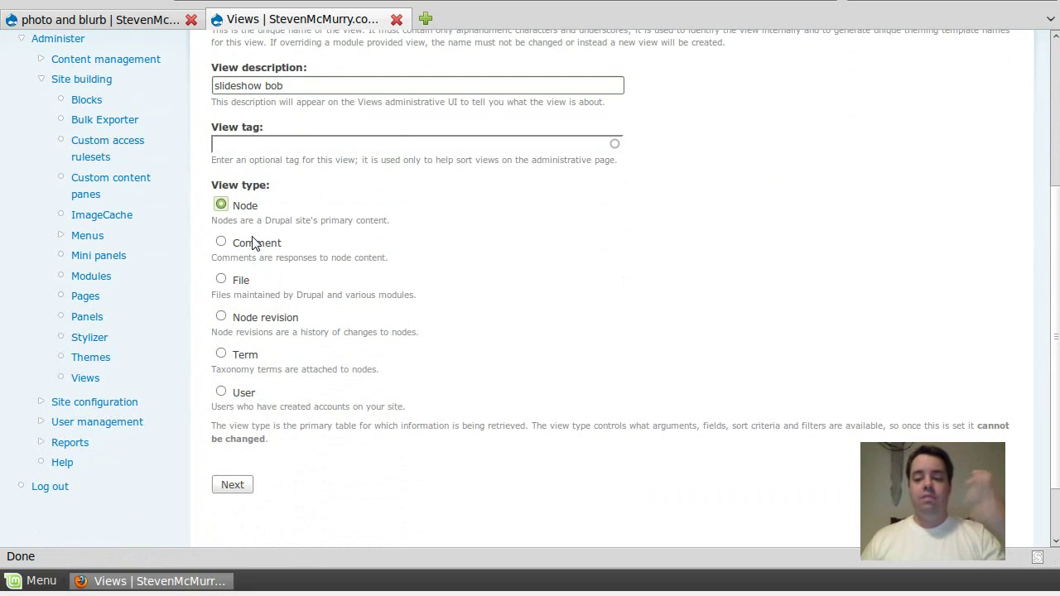
left_click(233, 488)
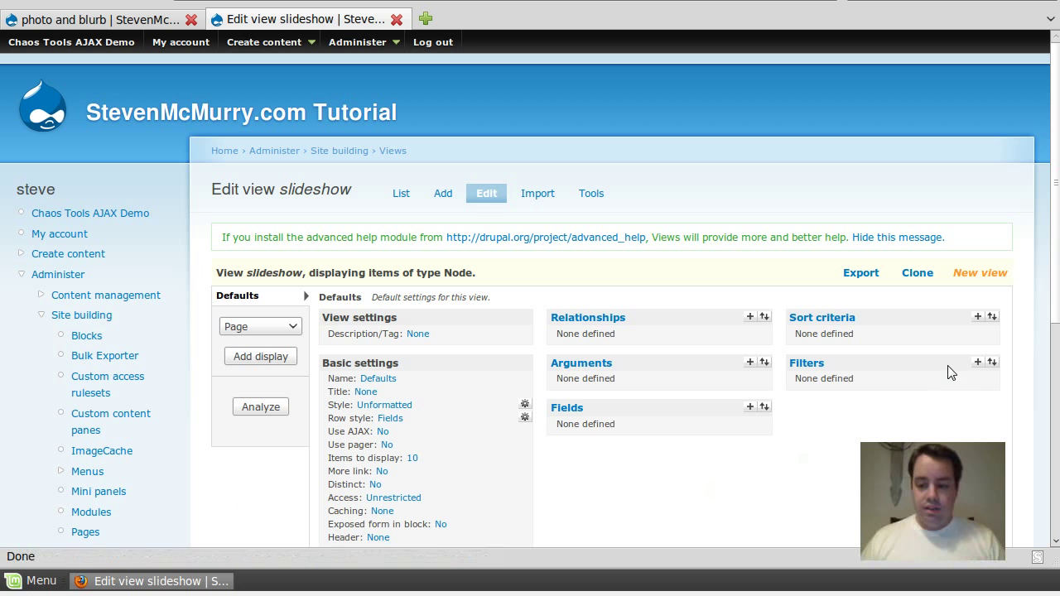
Add a Node: Type filter to the view restricted to 'picture'
left_click(977, 362)
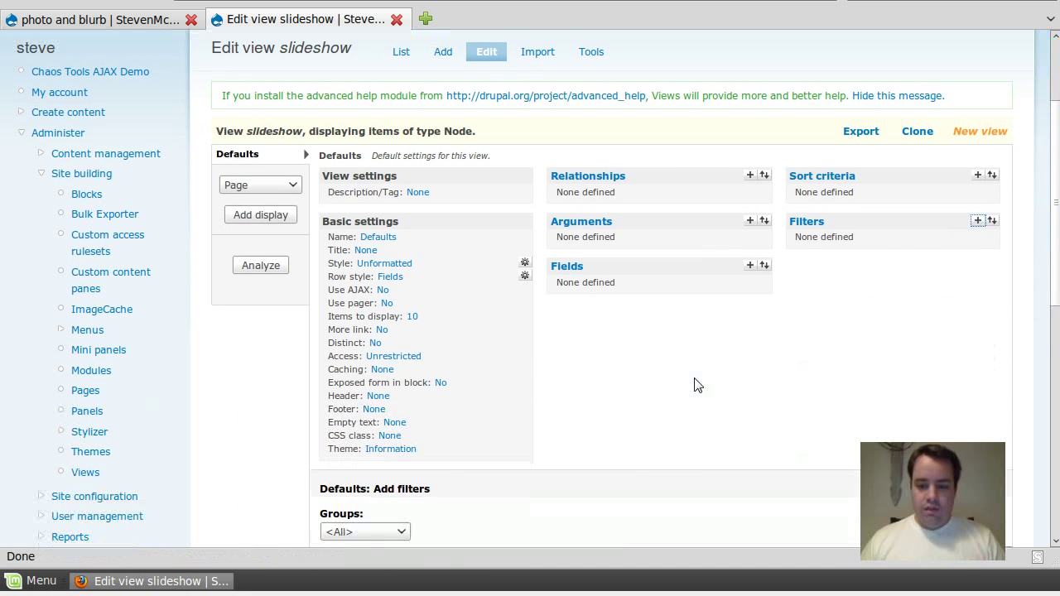
scroll(677, 374, "down", 2)
scroll(677, 374, "down", 6)
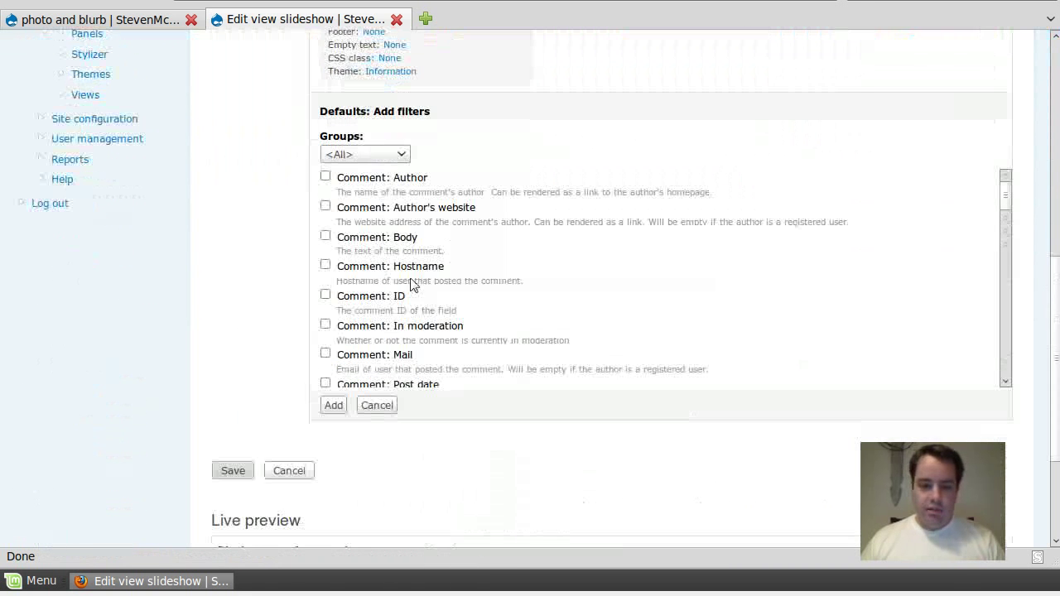
left_click(399, 156)
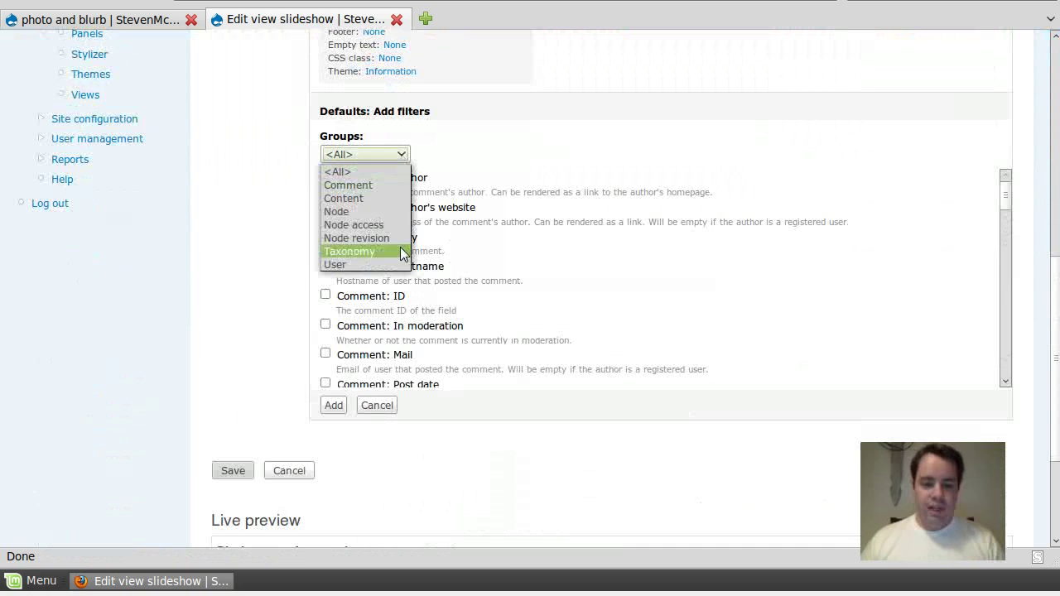
left_click(376, 212)
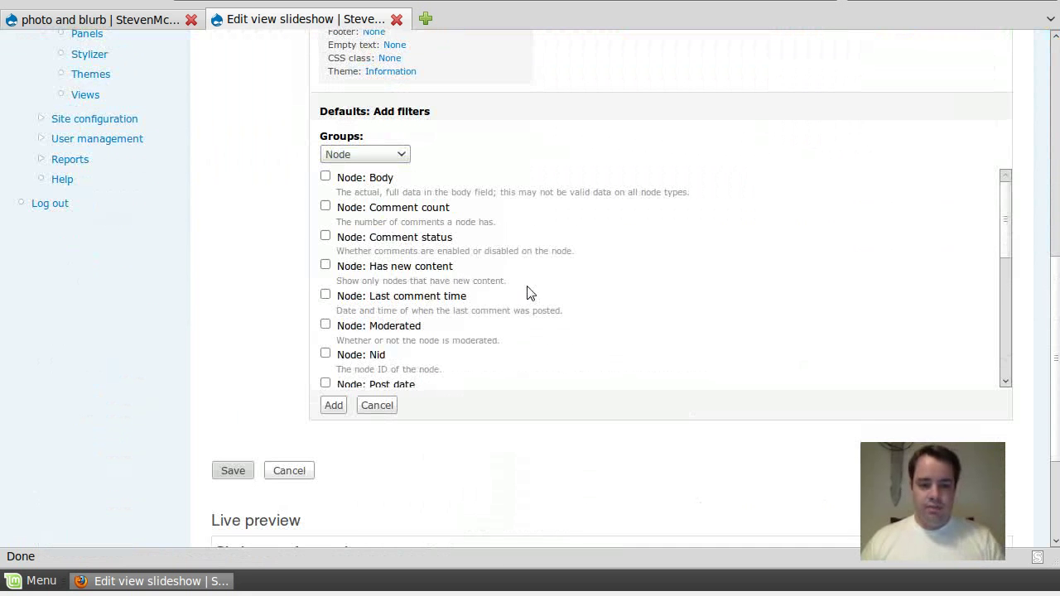
scroll(525, 298, "down", 5)
left_click(325, 276)
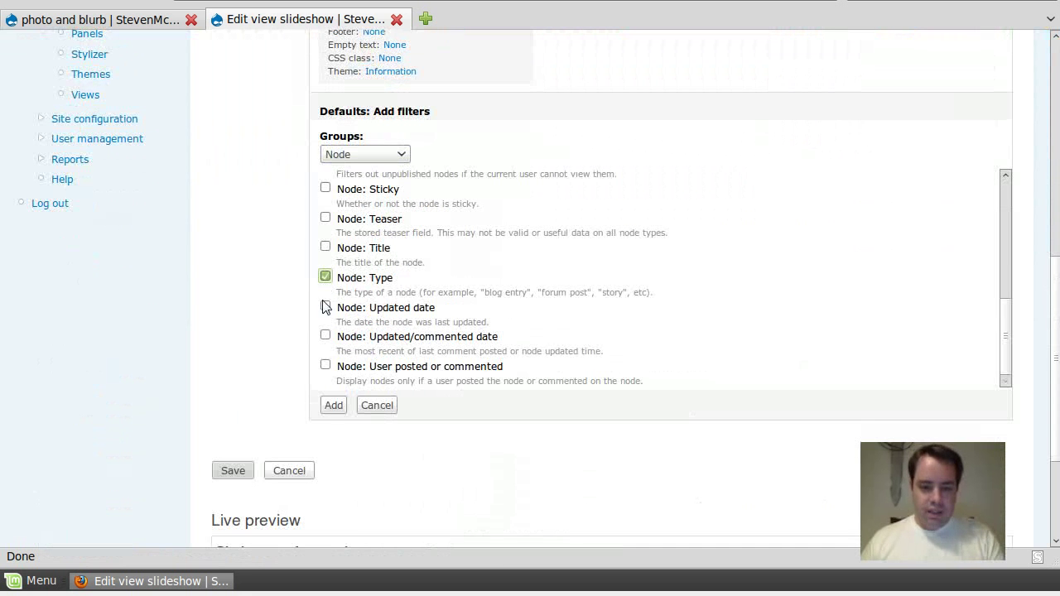
left_click(333, 405)
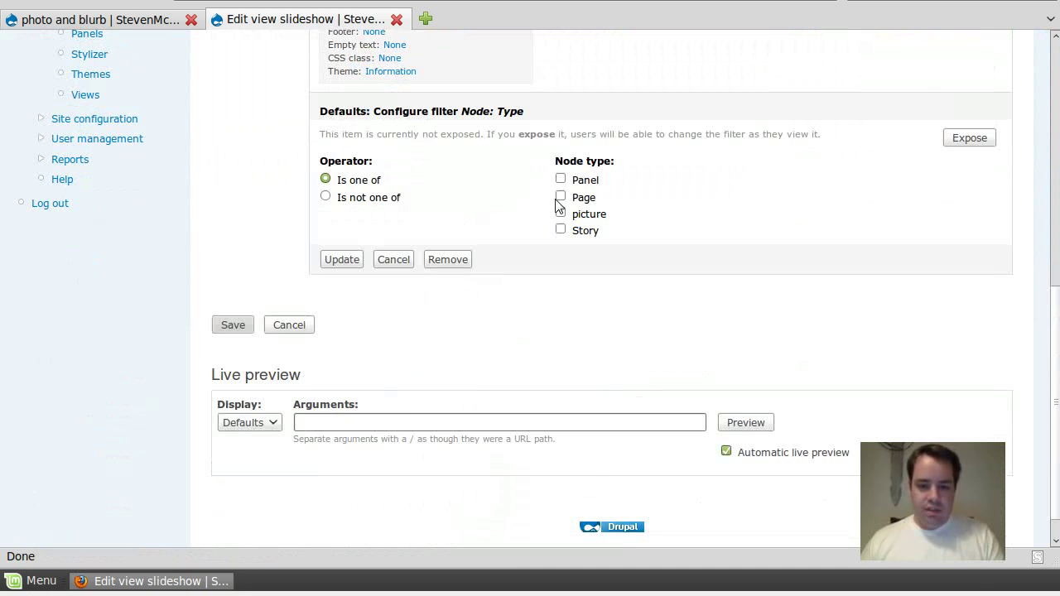
left_click(560, 214)
left_click(356, 261)
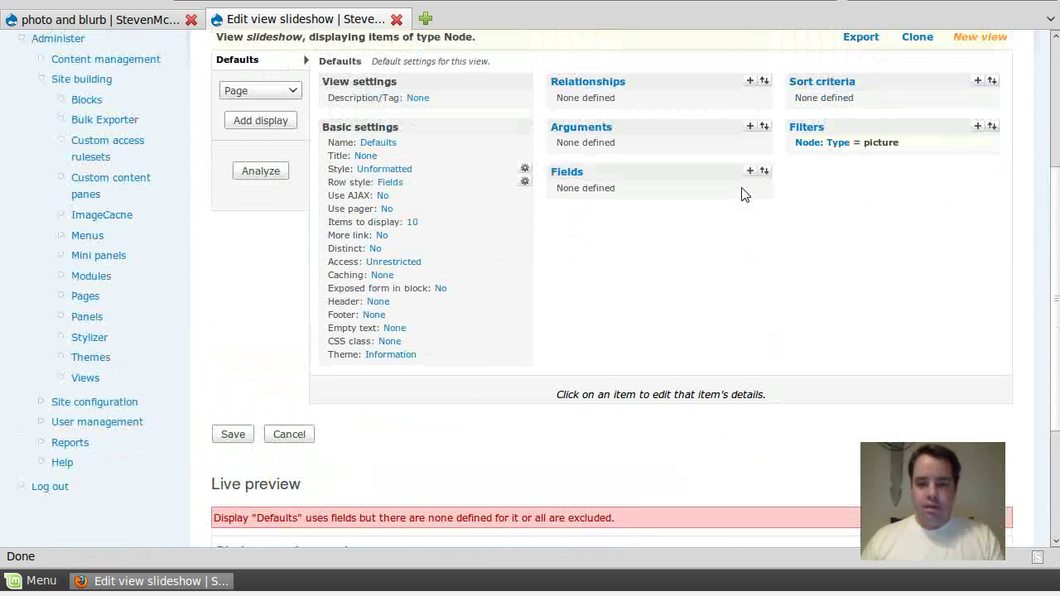
Add the Content: Picture field to the slideshow view
left_click(750, 173)
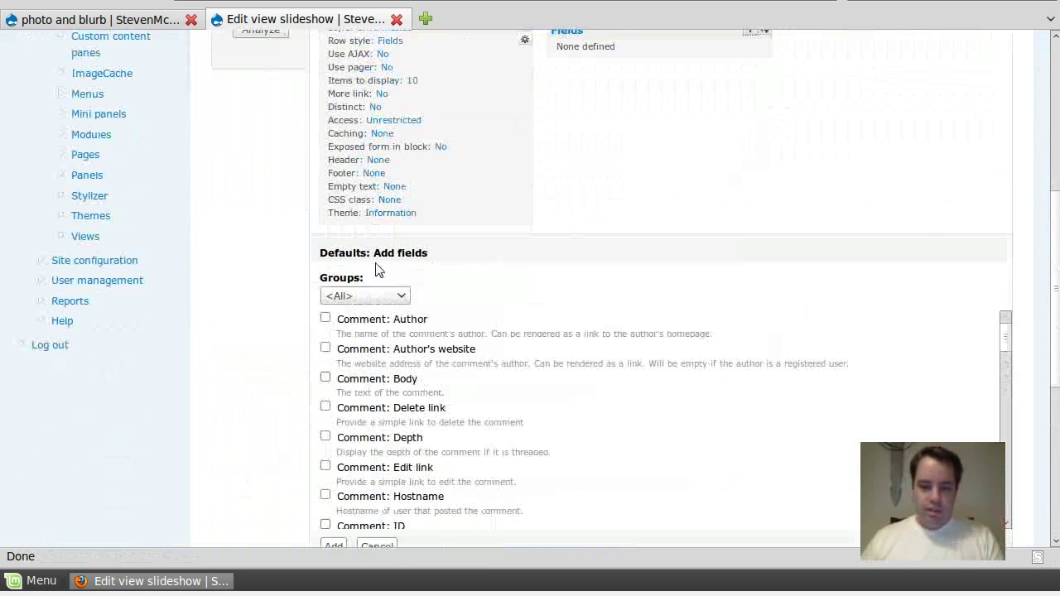
left_click(366, 298)
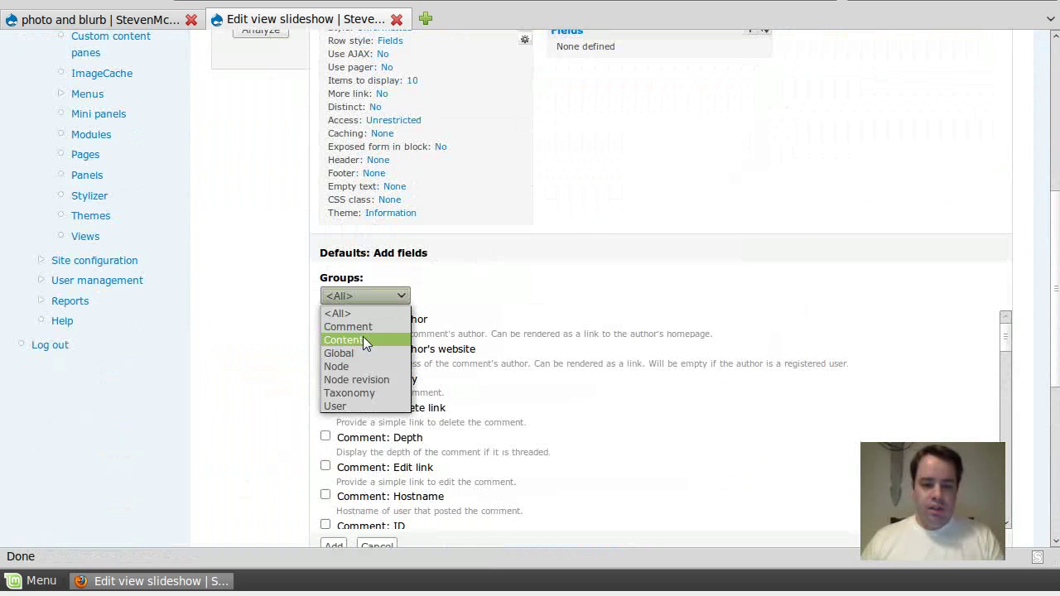
left_click(363, 336)
left_click(336, 322)
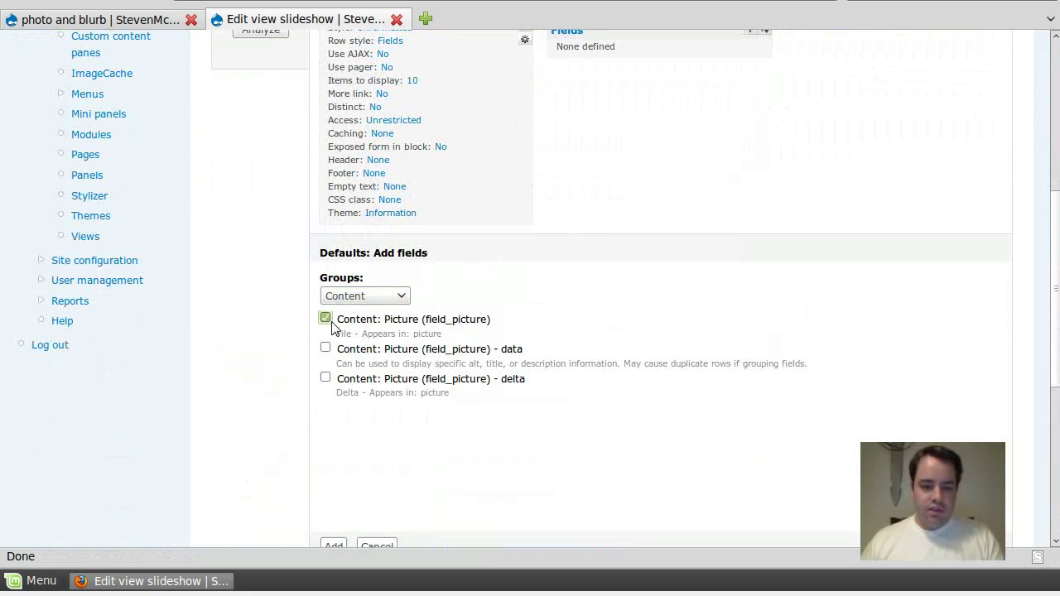
left_click(334, 545)
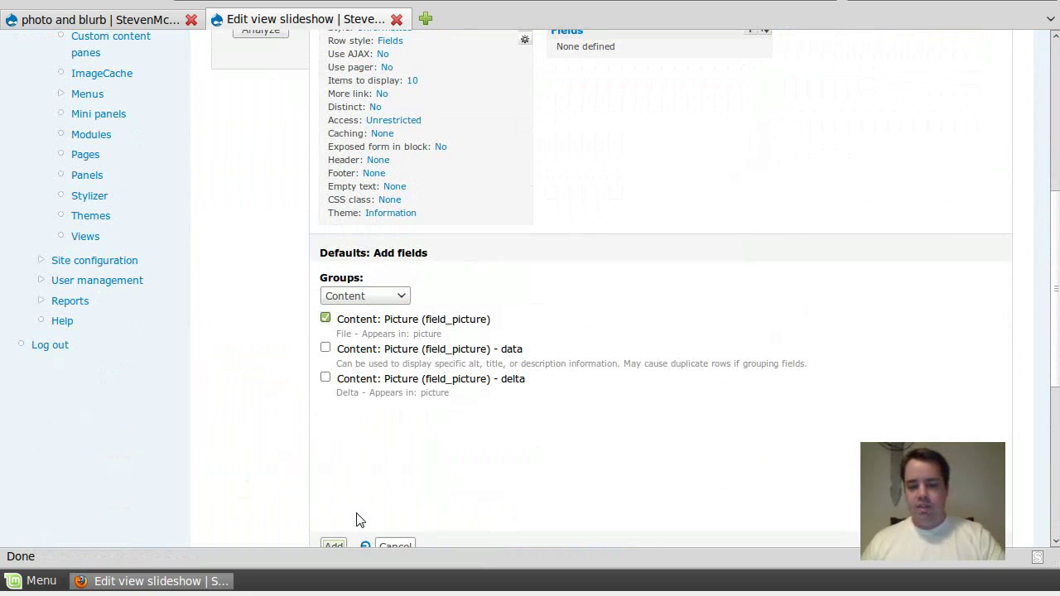
Format the picture field as 600px image, no label, multiple values ungrouped
scroll(579, 279, "down", 8)
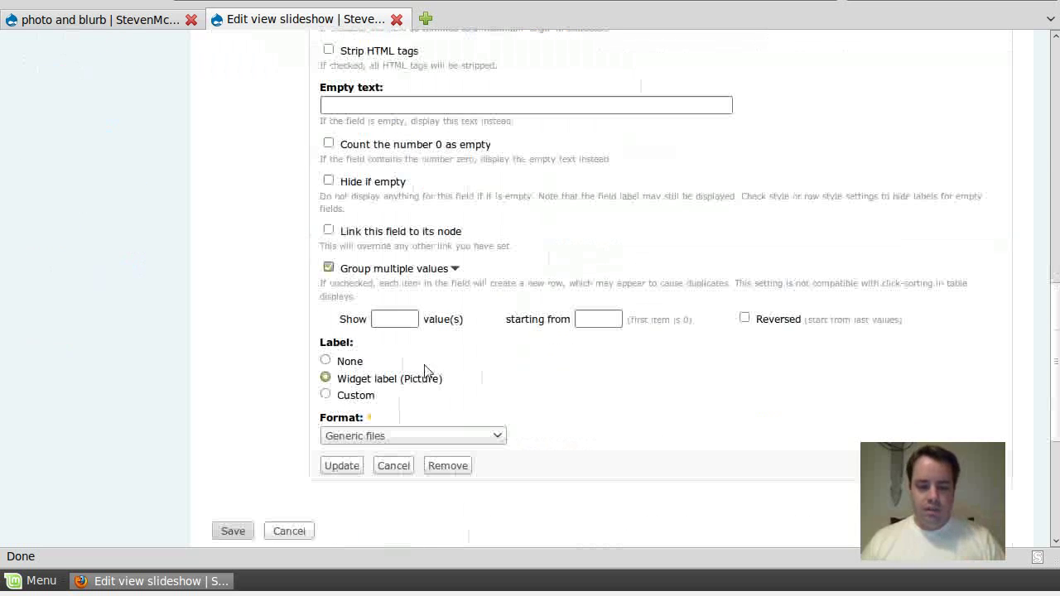
left_click(361, 438)
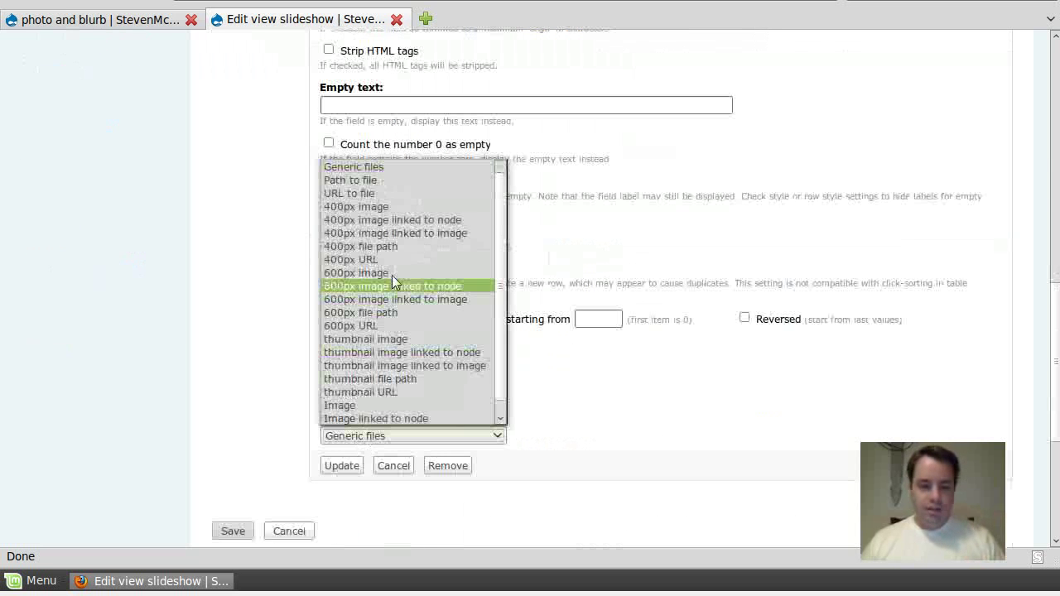
left_click(378, 210)
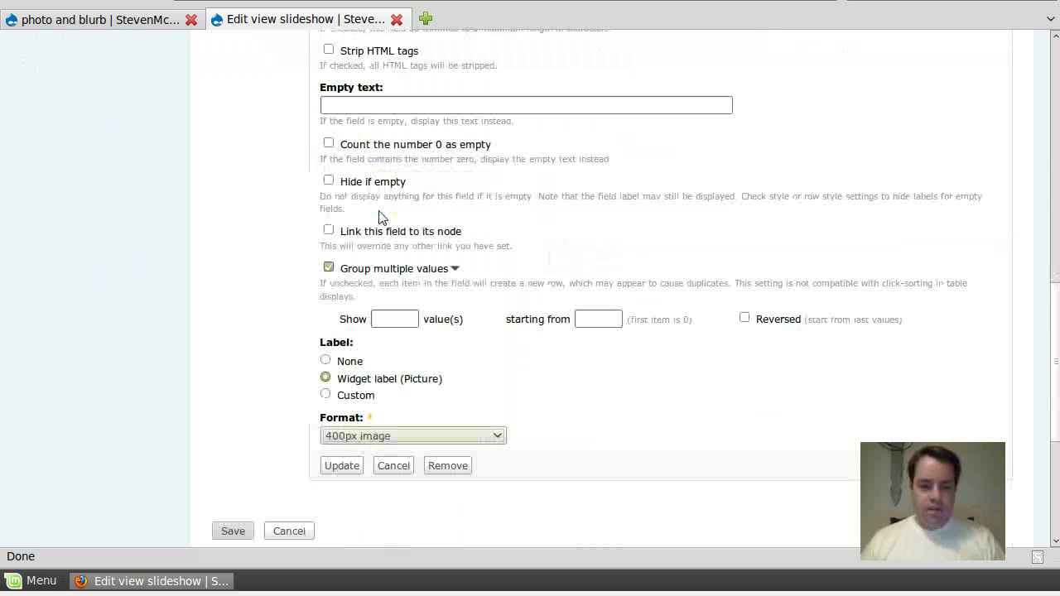
left_click(383, 434)
left_click(386, 276)
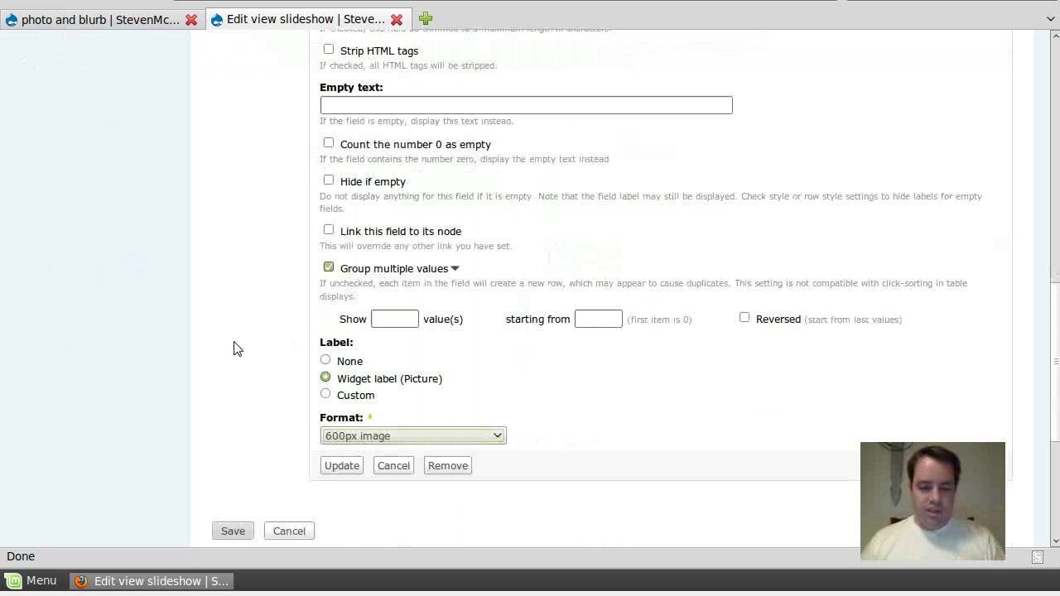
left_click(325, 360)
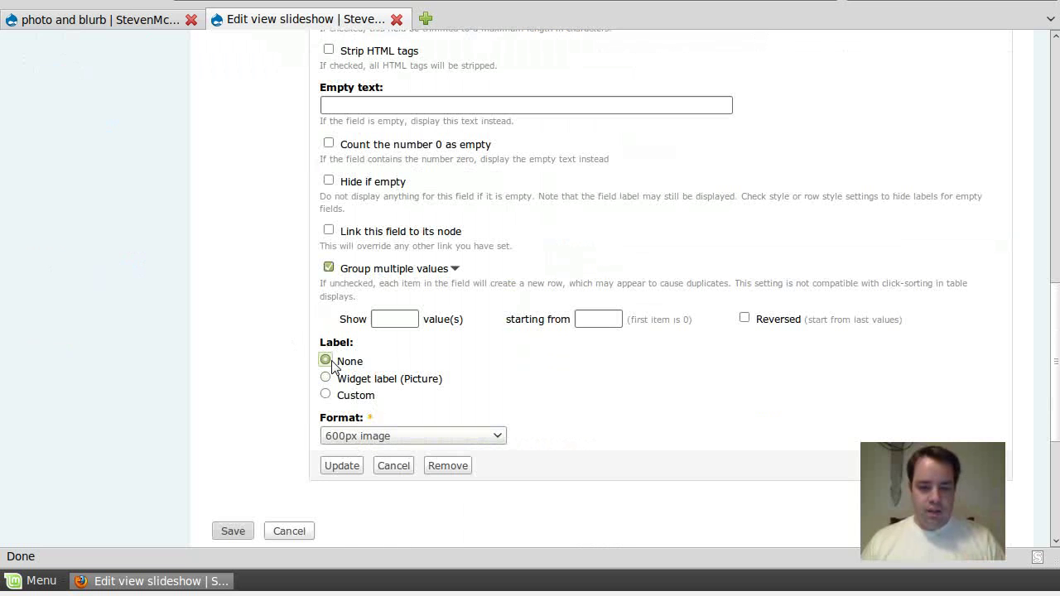
left_click(400, 443)
left_click(163, 336)
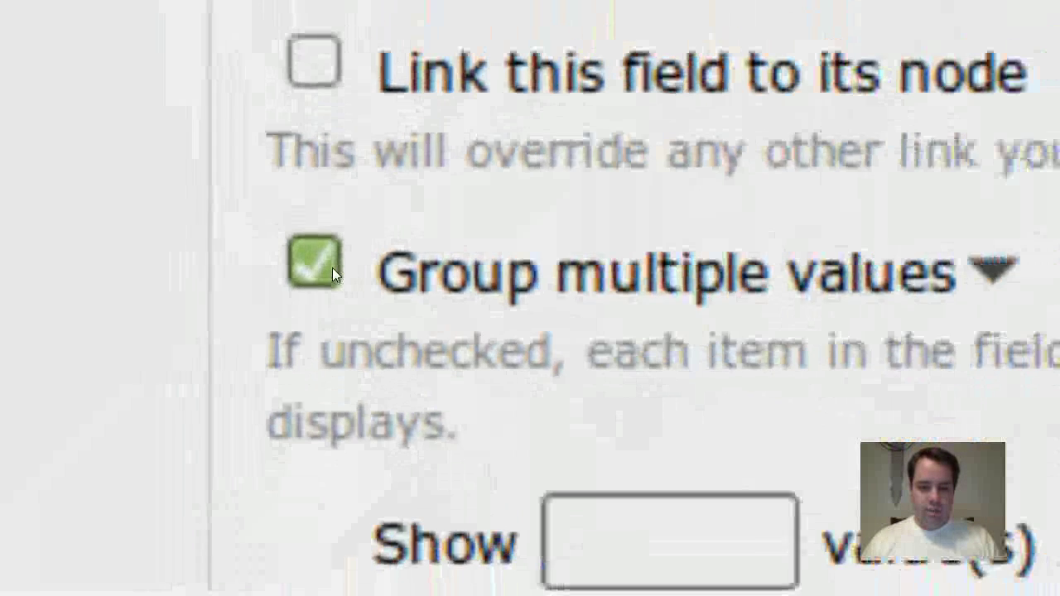
left_click(332, 271)
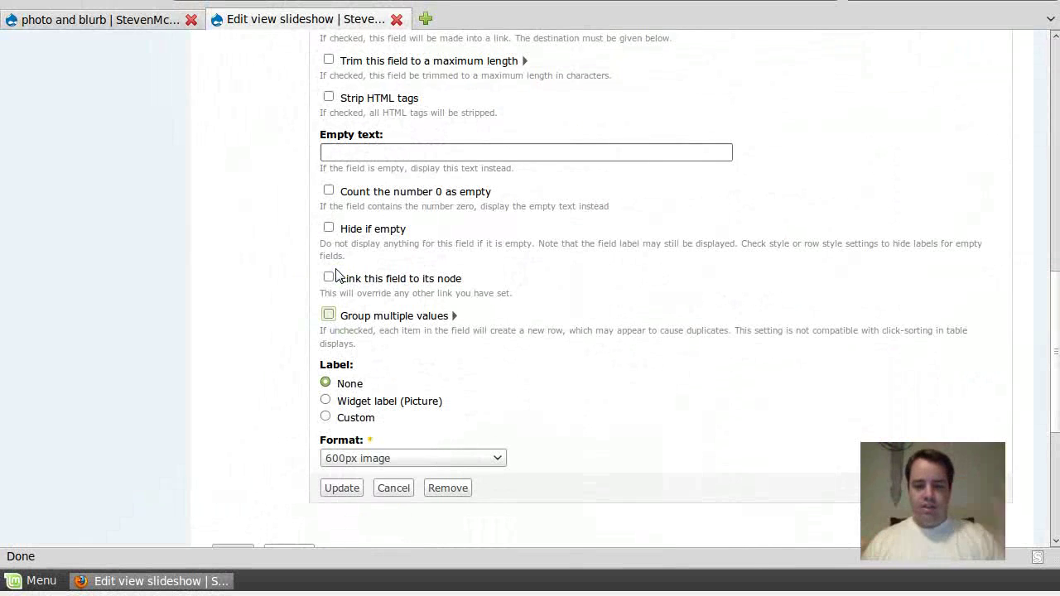
scroll(335, 276, "up", 2)
scroll(336, 276, "up", 2)
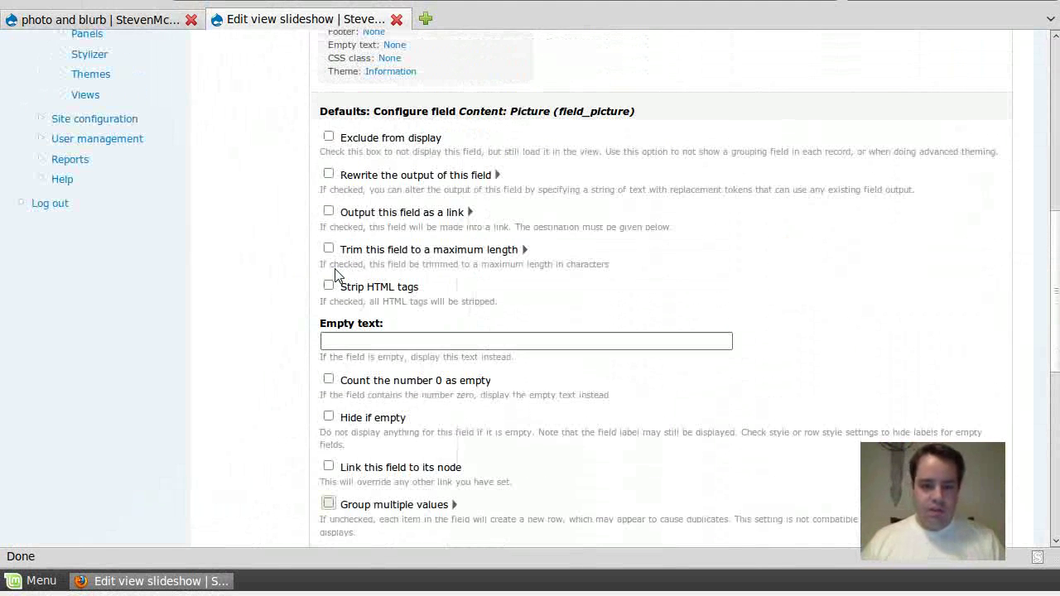
scroll(300, 261, "up", 3)
scroll(300, 260, "up", 4)
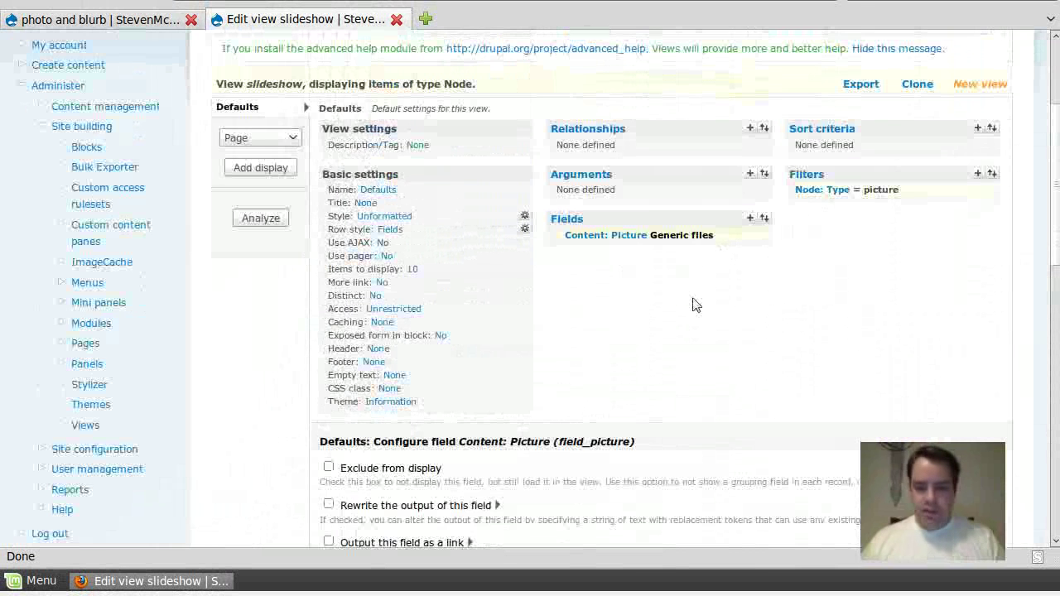
scroll(420, 461, "down", 10)
Apply the picture field settings, then add a page display named 'Slideshow'
left_click(356, 401)
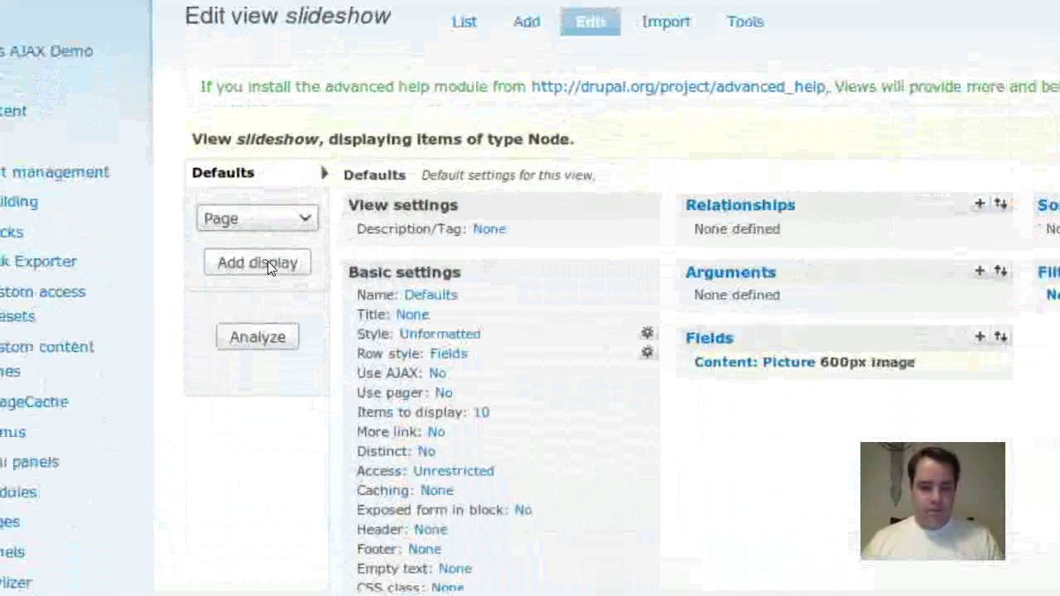
left_click(267, 261)
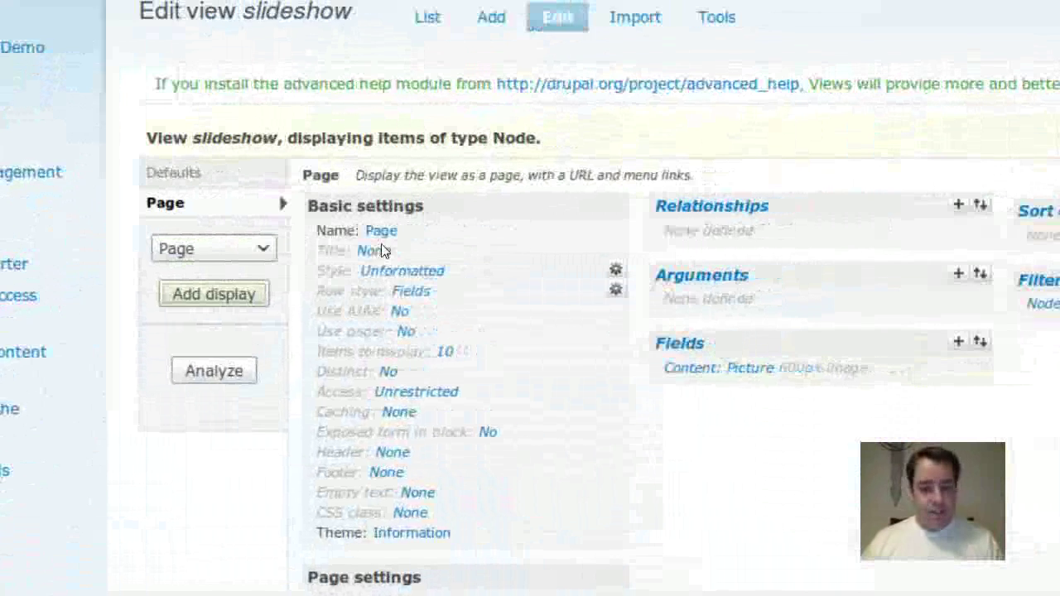
left_click(379, 231)
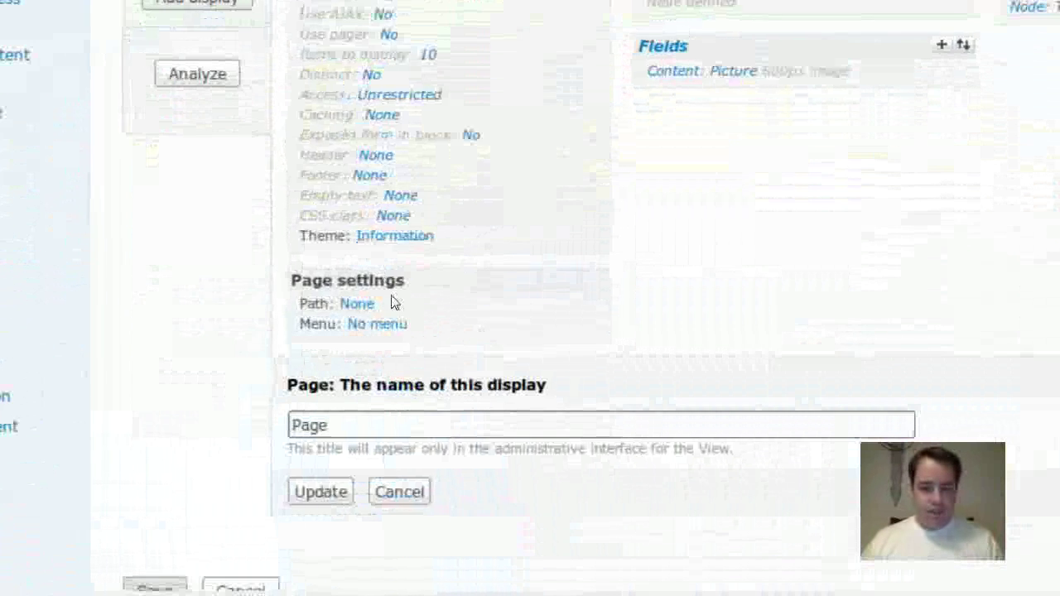
left_click_drag(405, 423, 268, 412)
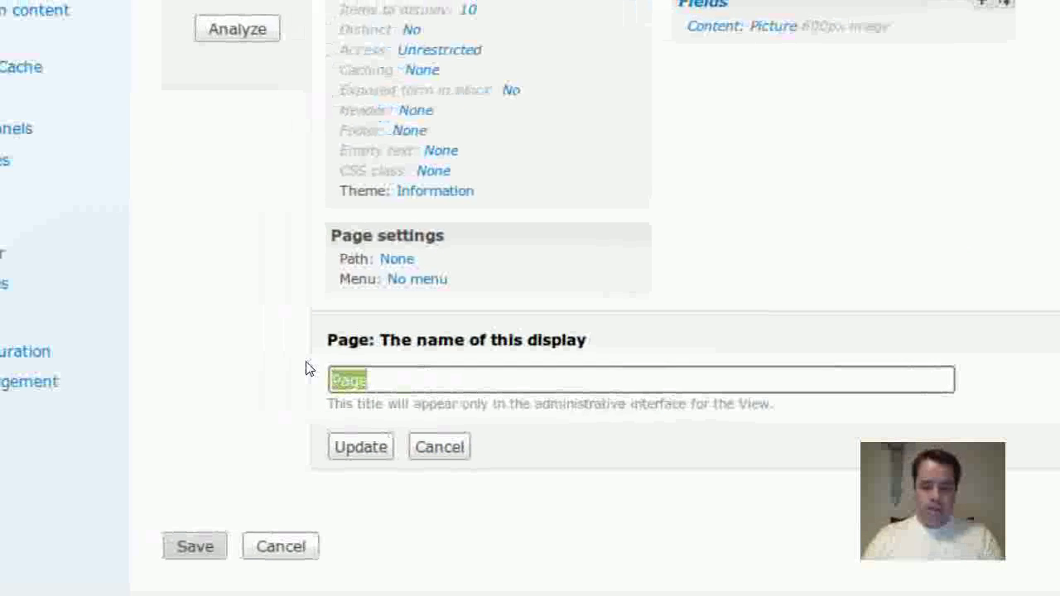
type("sl")
key("BackSpace")
key("BackSpace")
type("S")
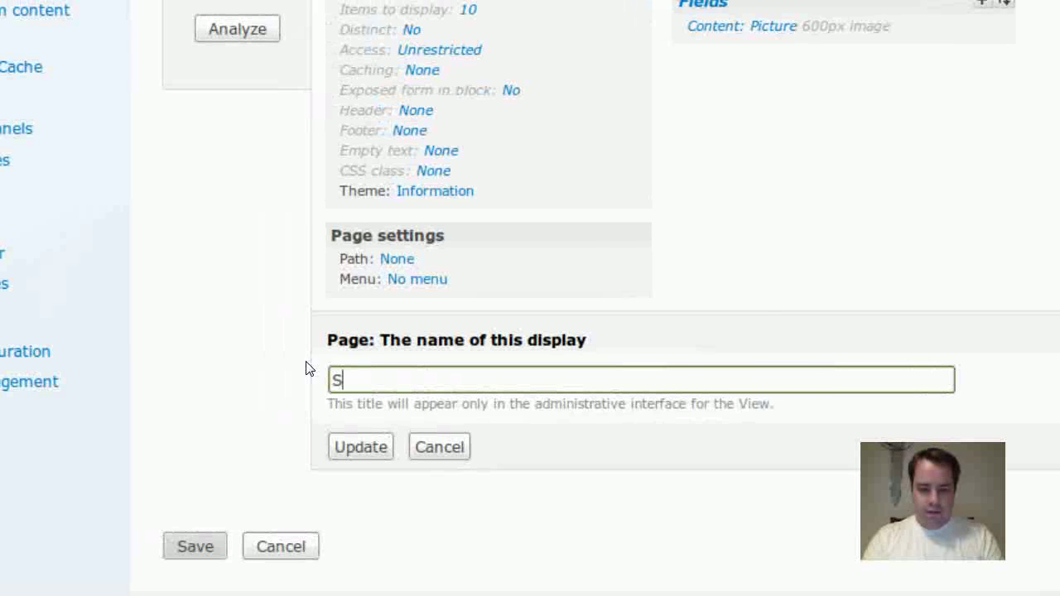
type("lideshow")
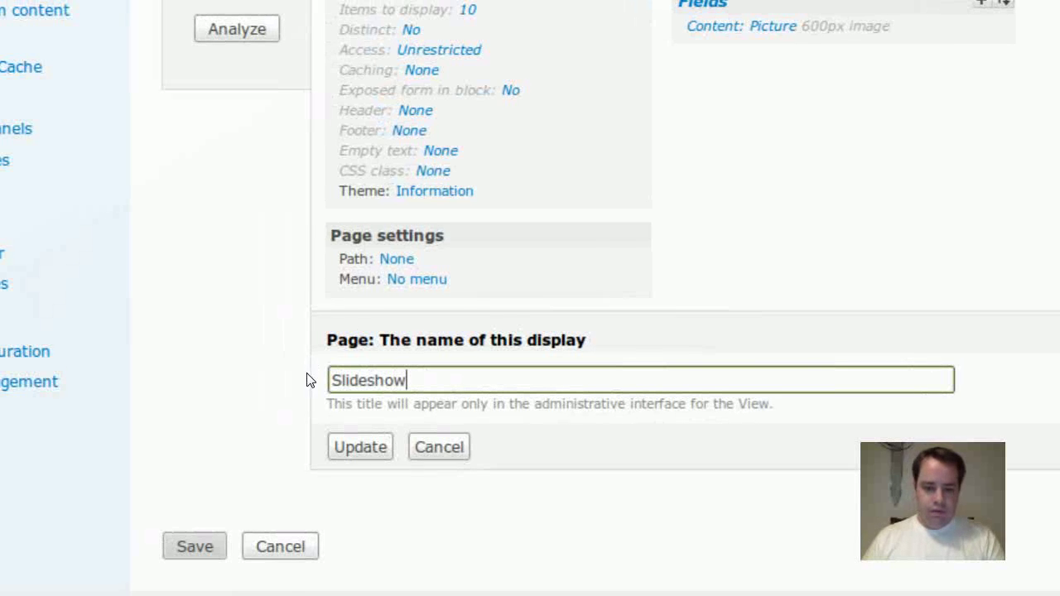
left_click(351, 448)
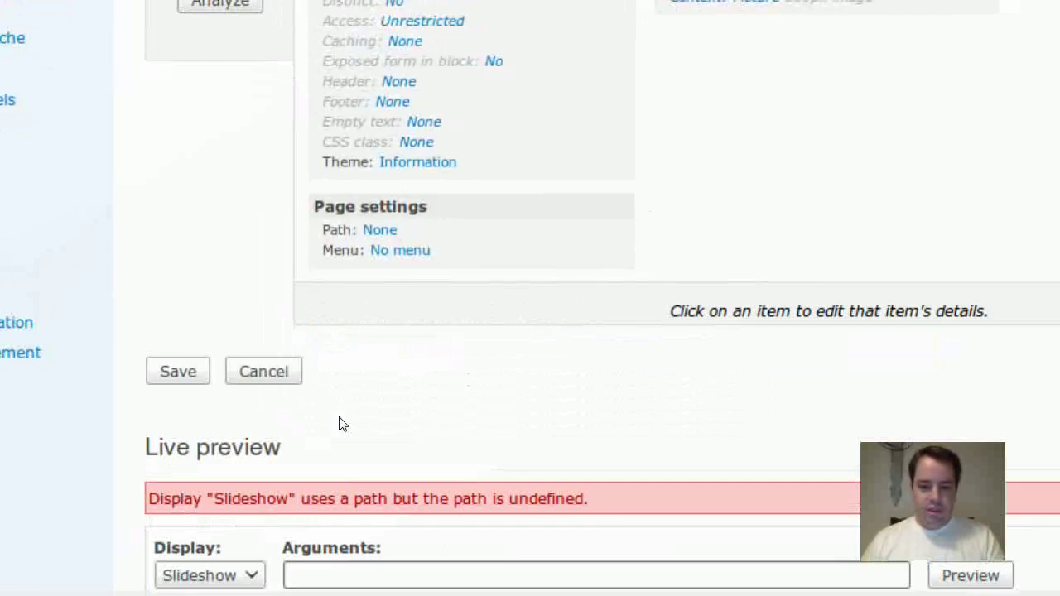
Enter 'My Awesome Slideshow' as the view title
scroll(338, 425, "up", 5)
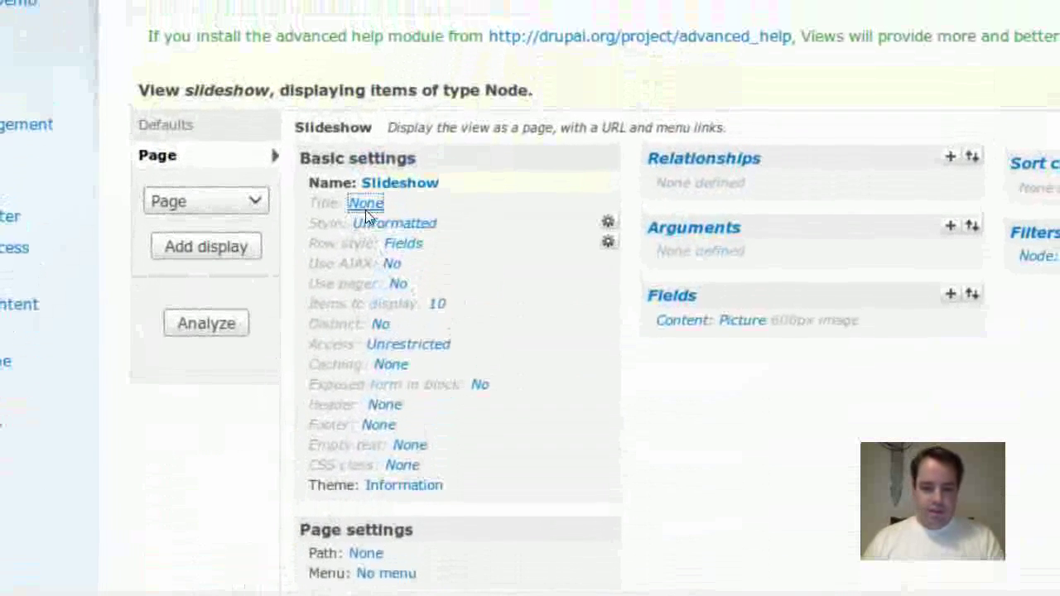
left_click(371, 171)
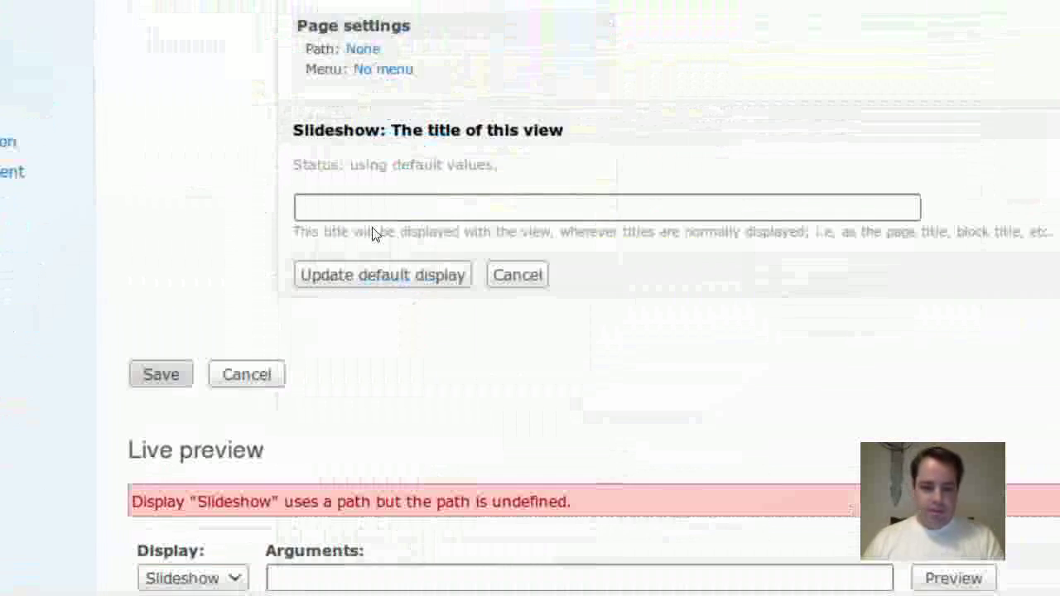
left_click(373, 211)
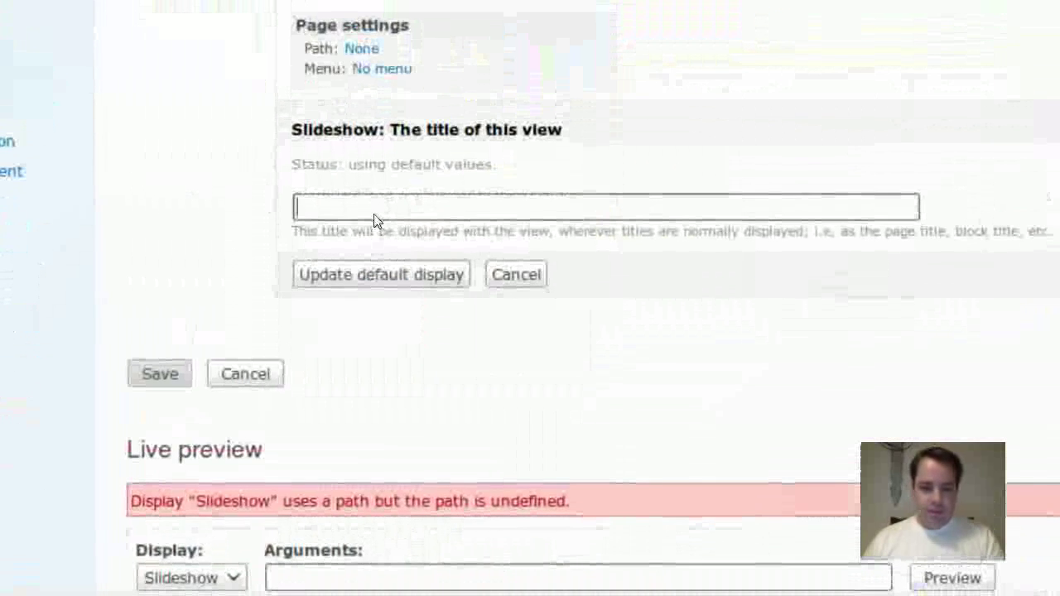
type("My Awe")
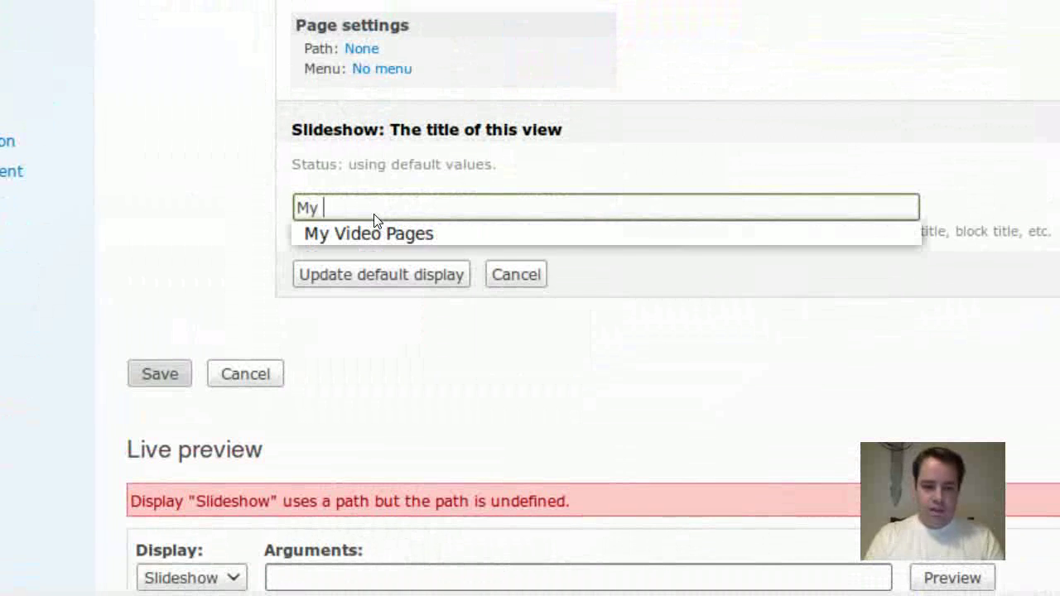
type("some Slideshow")
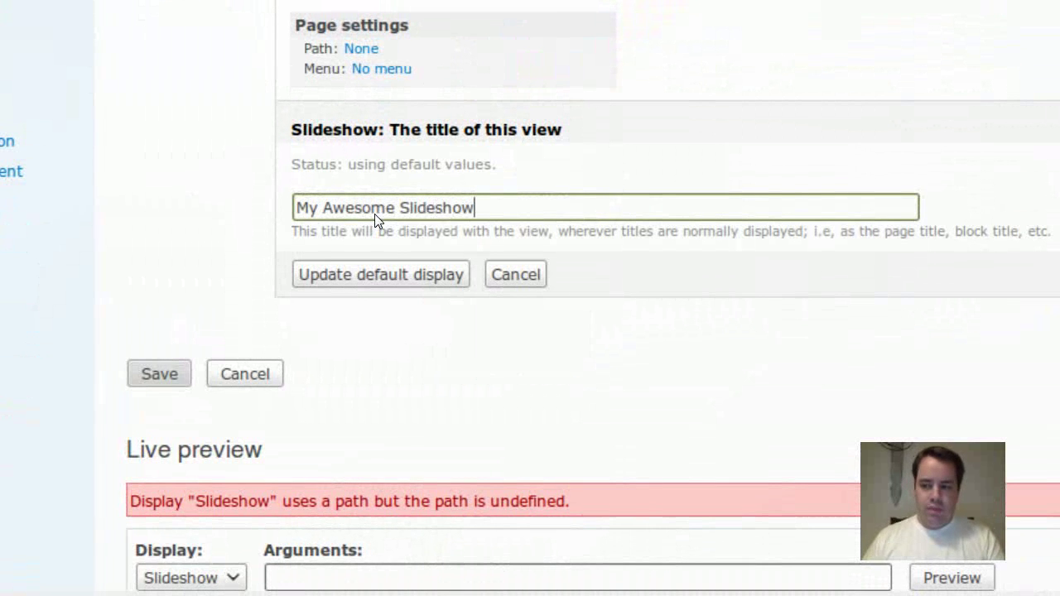
left_click(399, 273)
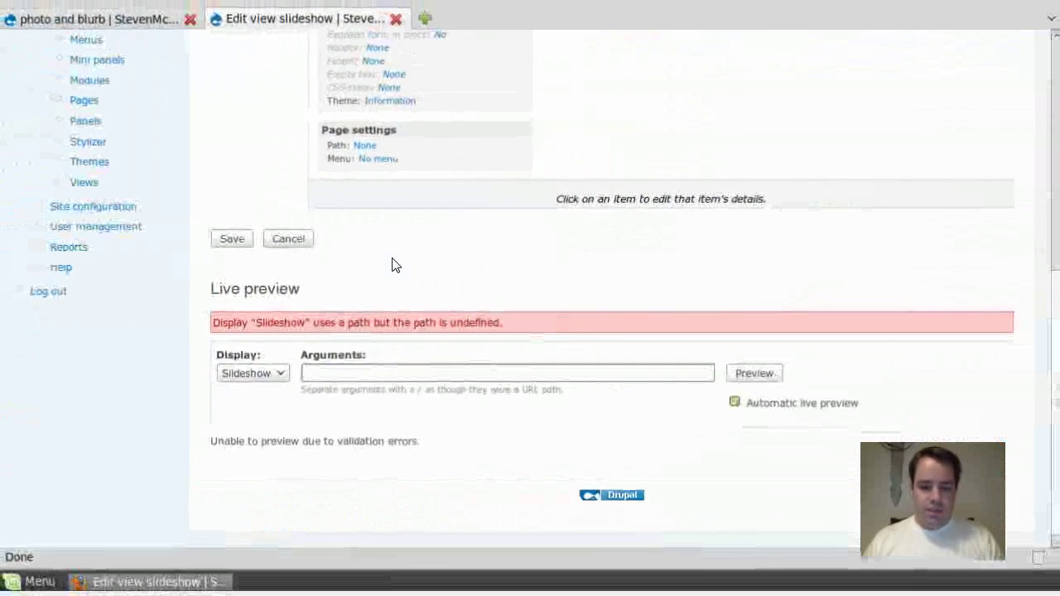
left_click(370, 290)
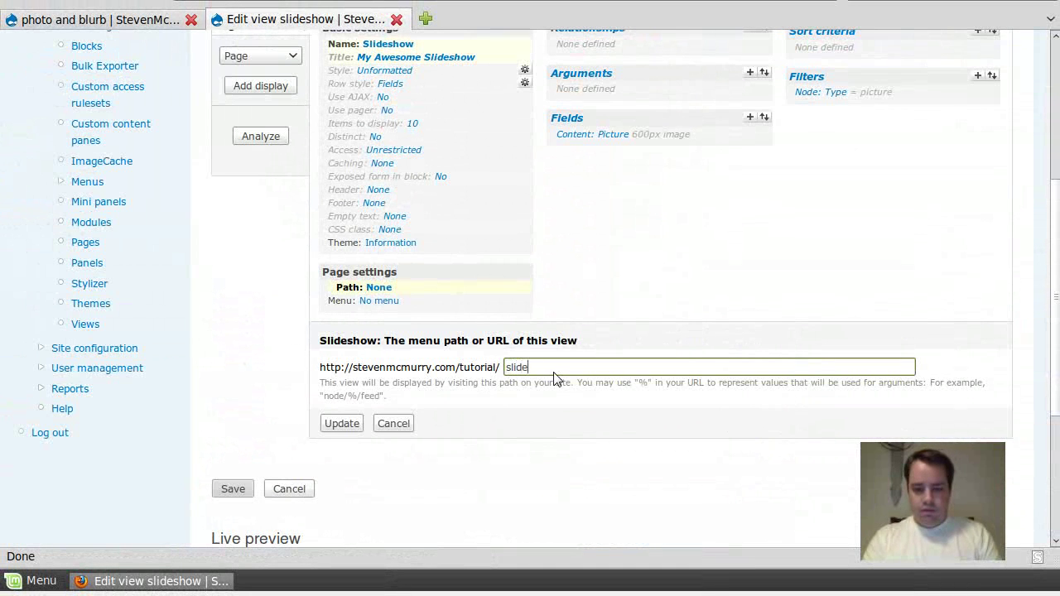
type("slideshow")
key("Return")
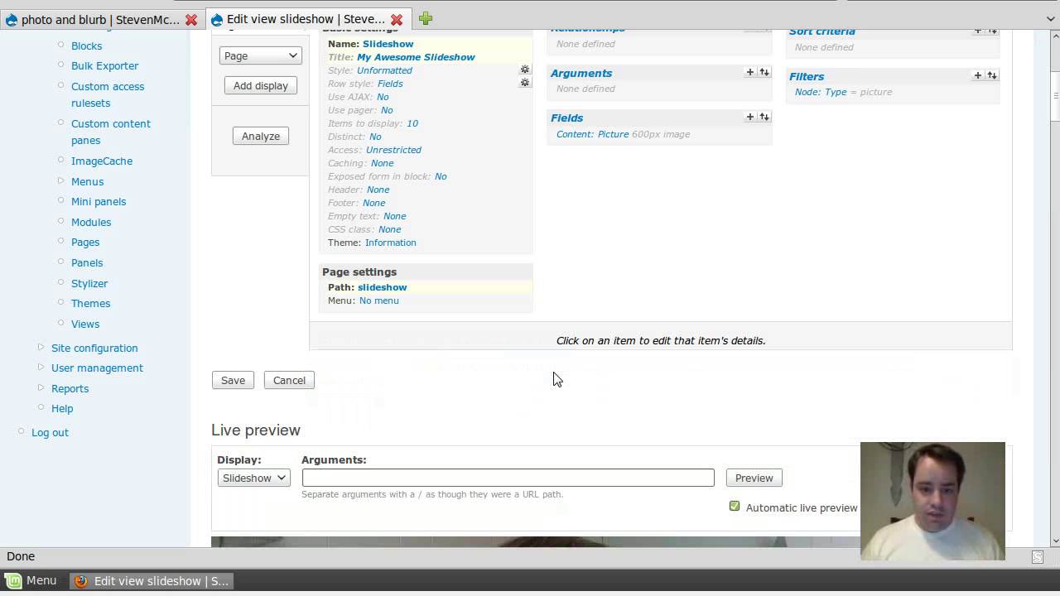
Override the Slideshow display's style, changing Unformatted to Slideshow
scroll(414, 153, "up", 1)
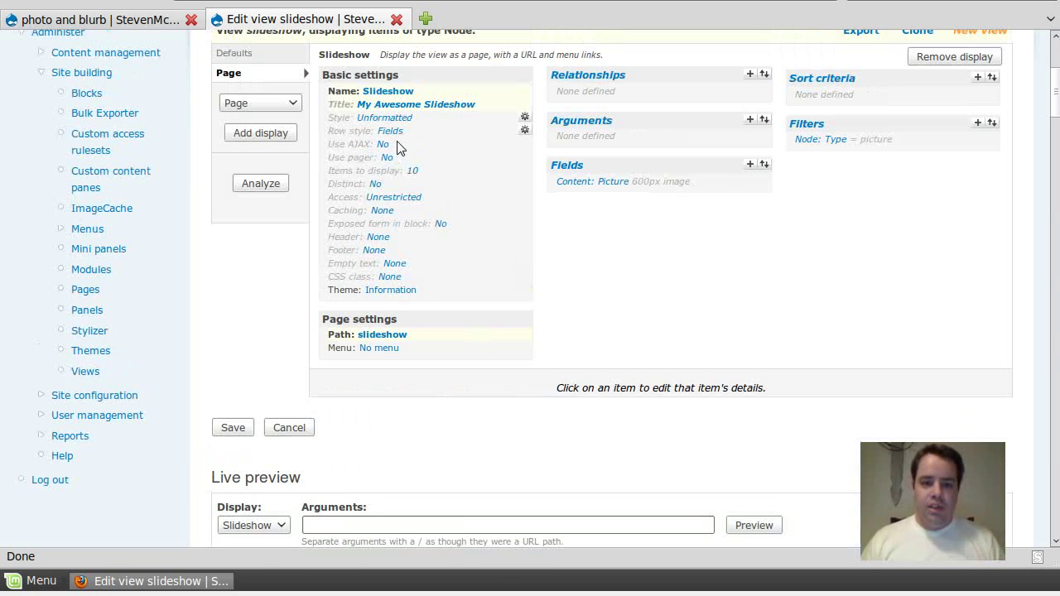
left_click(385, 118)
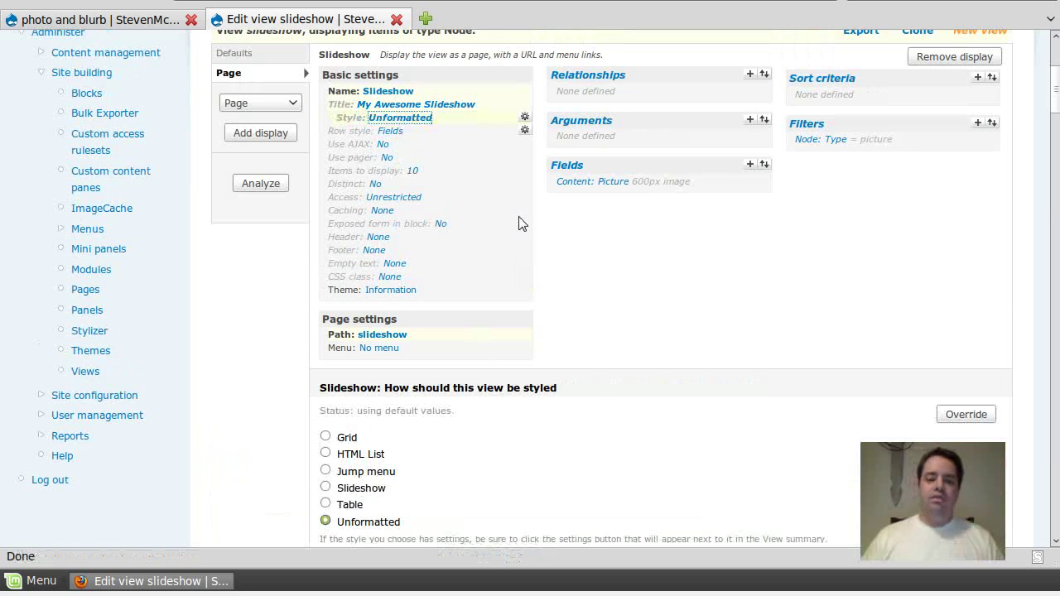
scroll(538, 228, "down", 3)
left_click(946, 278)
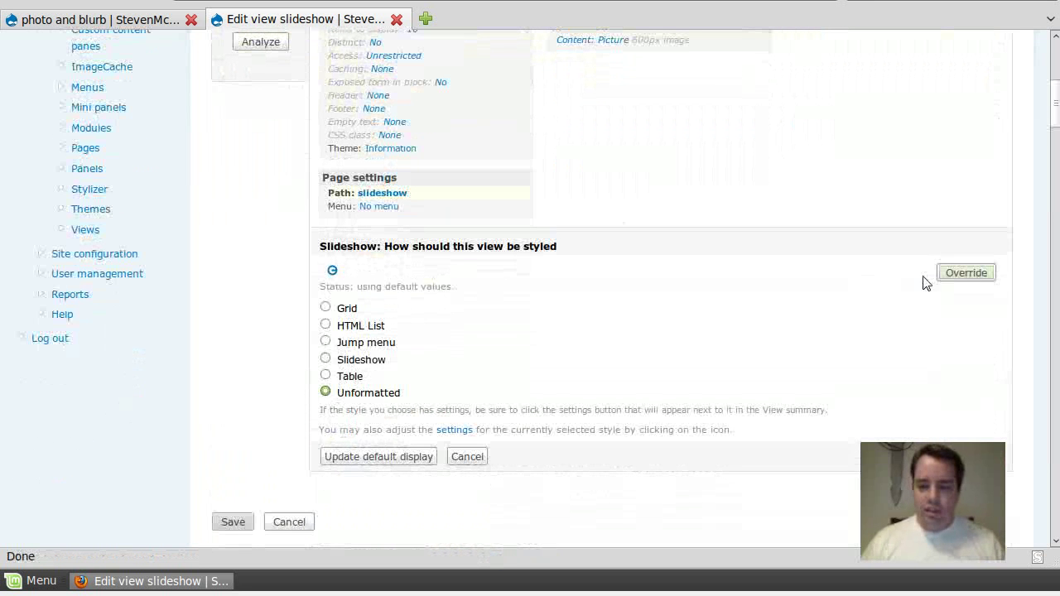
left_click(326, 346)
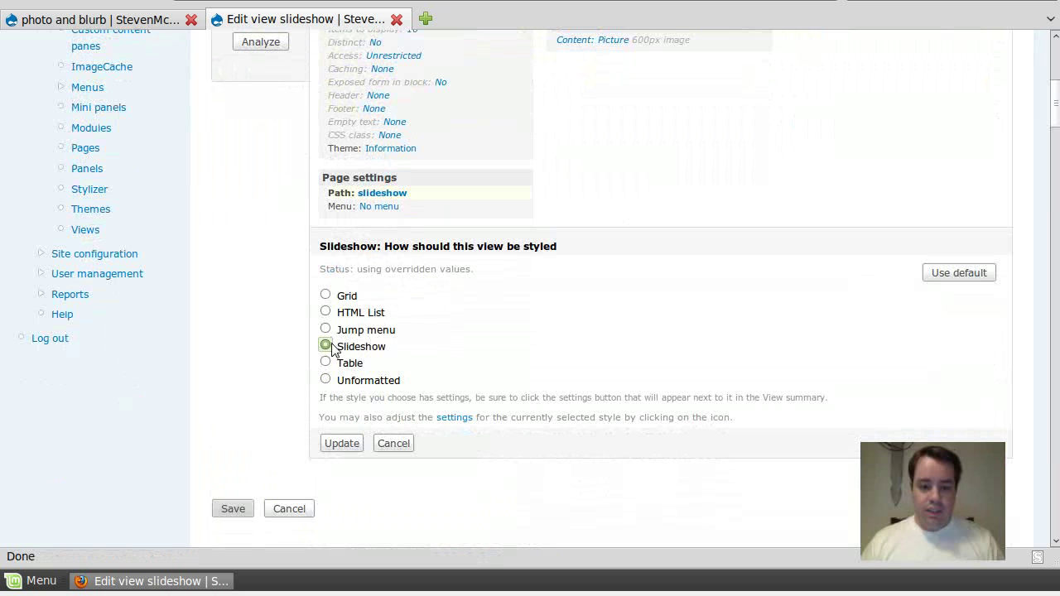
left_click(340, 444)
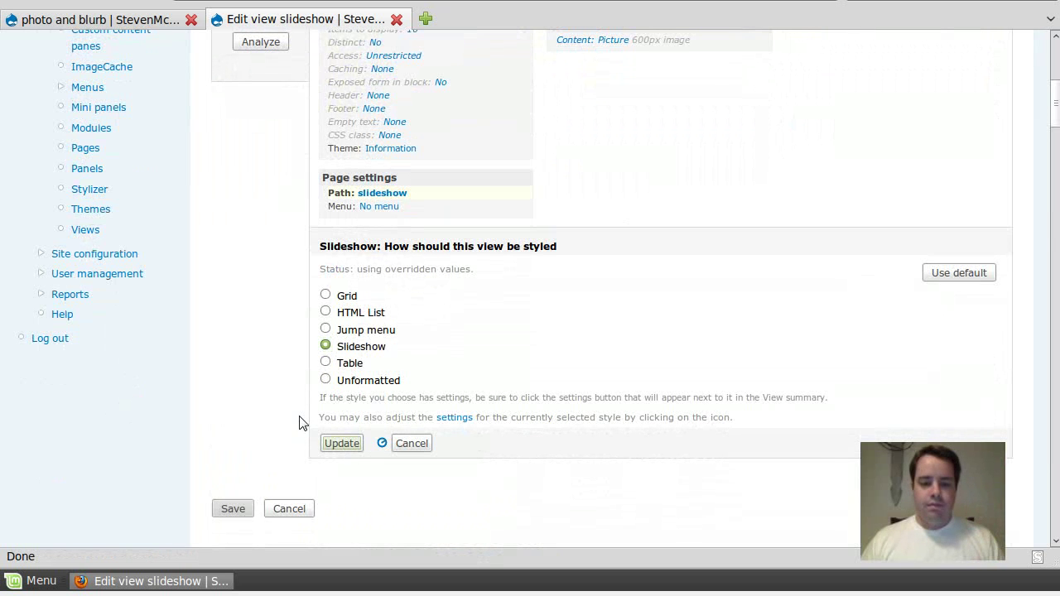
Keep SingleFrame mode and set the transition Speed from 700 to 1000
scroll(275, 392, "down", 2)
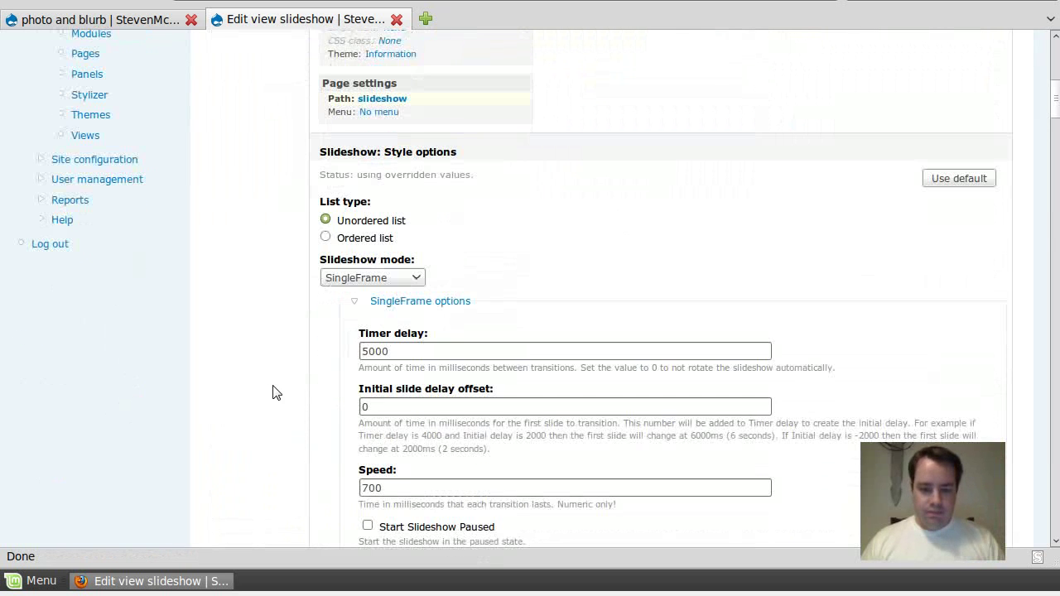
left_click(397, 280)
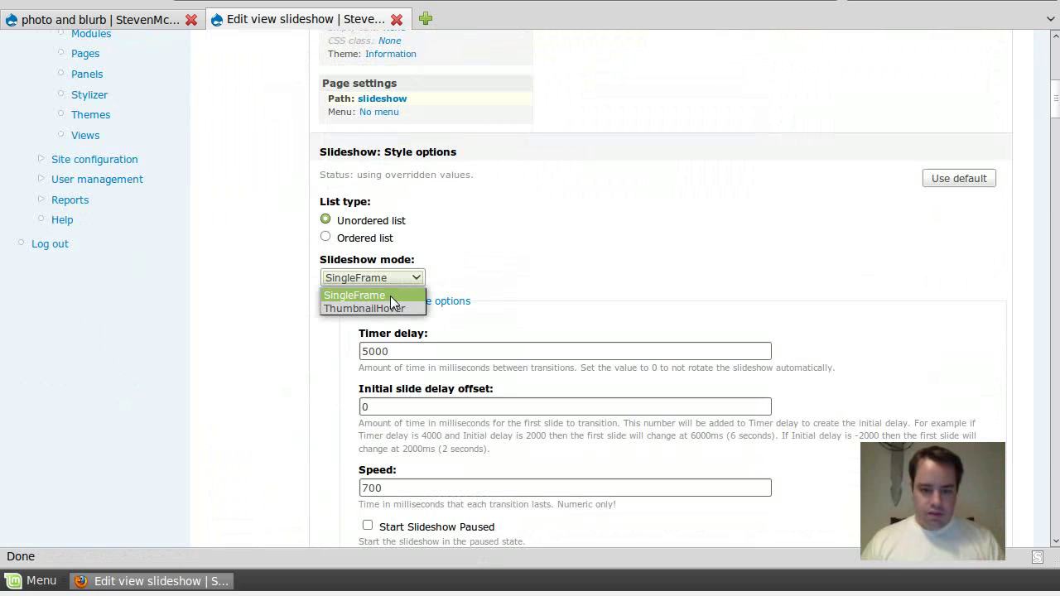
left_click(257, 284)
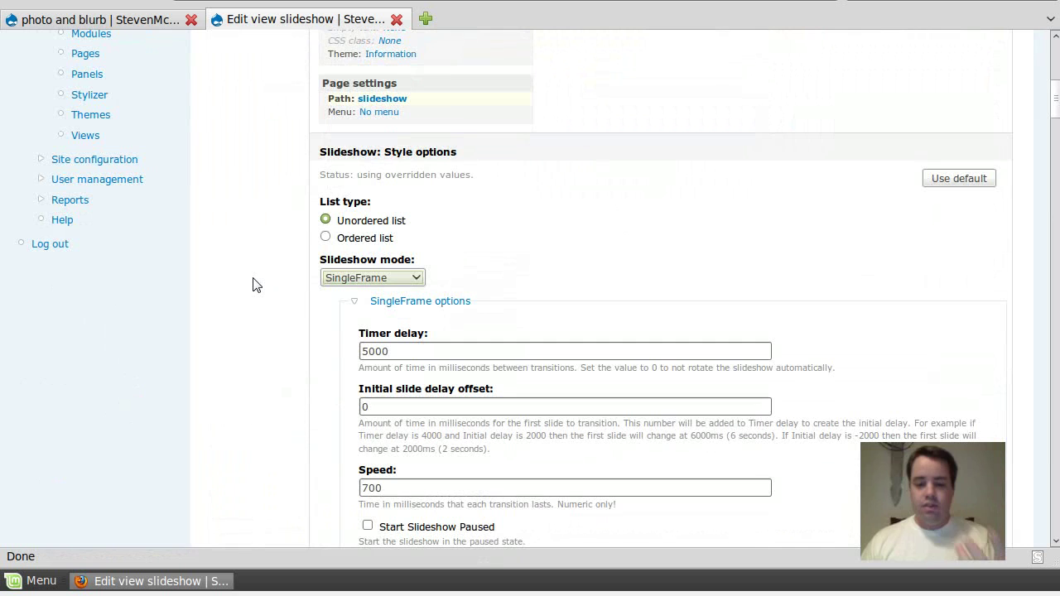
scroll(255, 284, "down", 3)
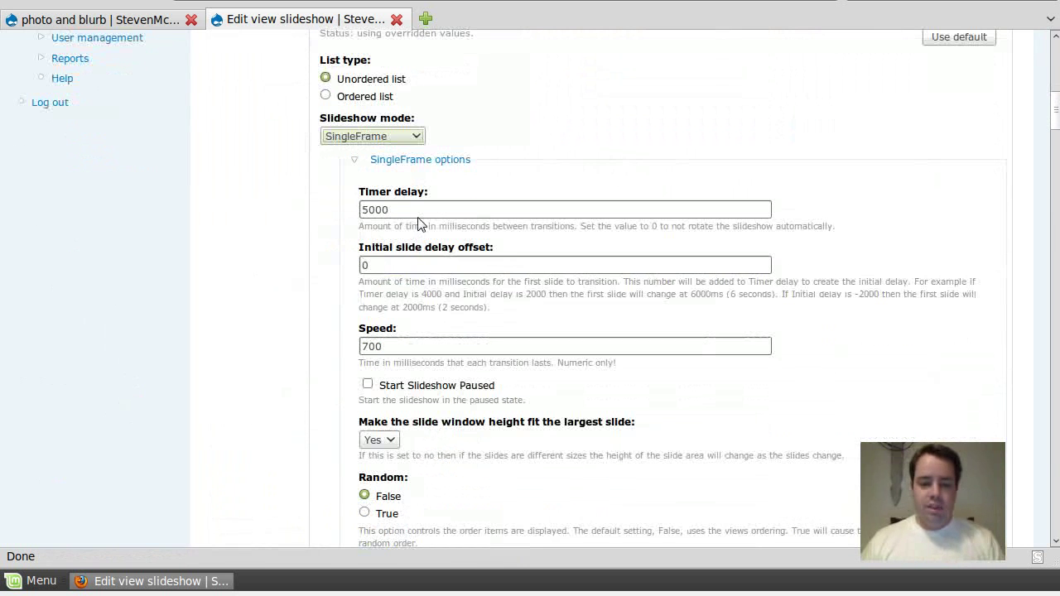
left_click_drag(416, 342, 316, 337)
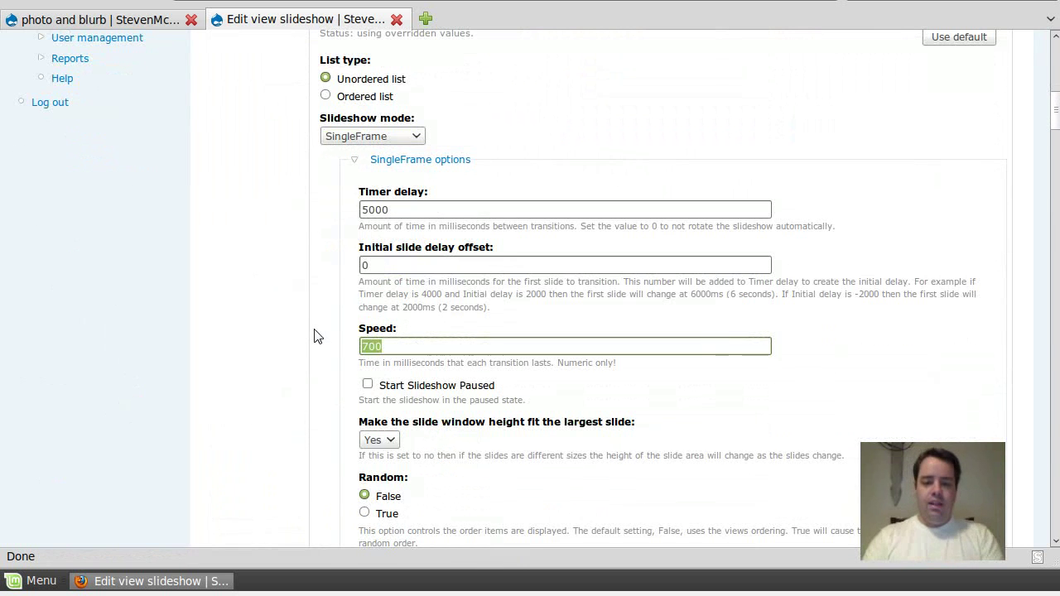
type("1000")
left_click(307, 342)
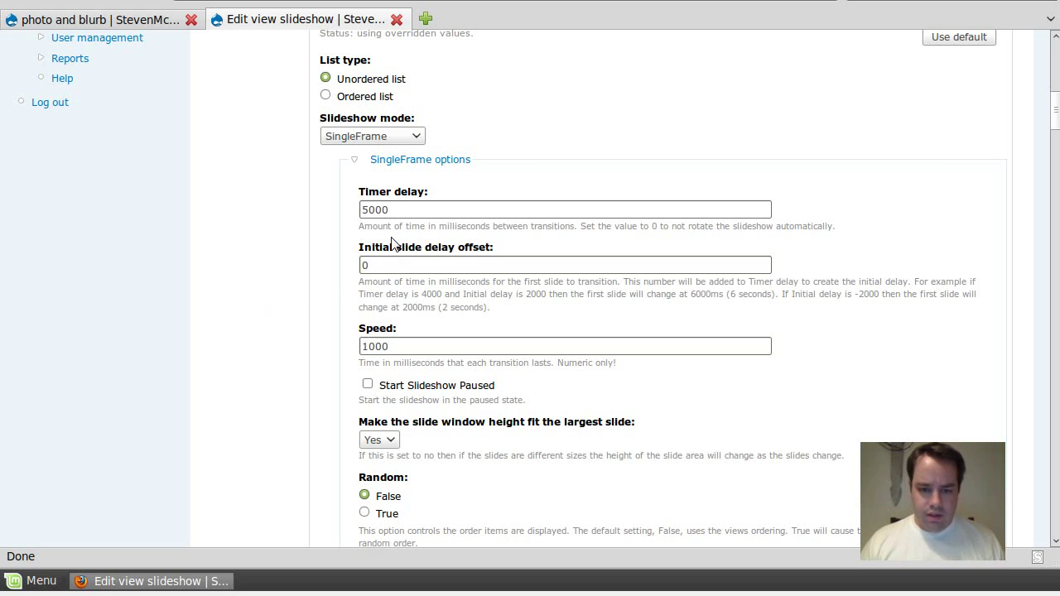
Review the 5000 ms Timer delay and the Random option's explanation
double_click(371, 208)
left_click(304, 235)
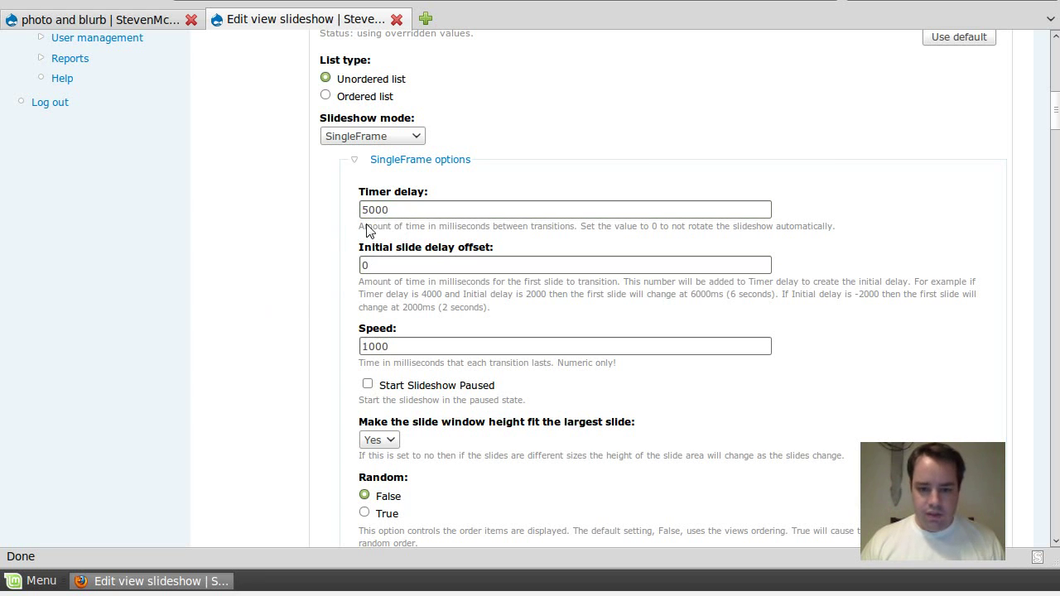
left_click_drag(406, 210, 349, 203)
left_click(325, 218)
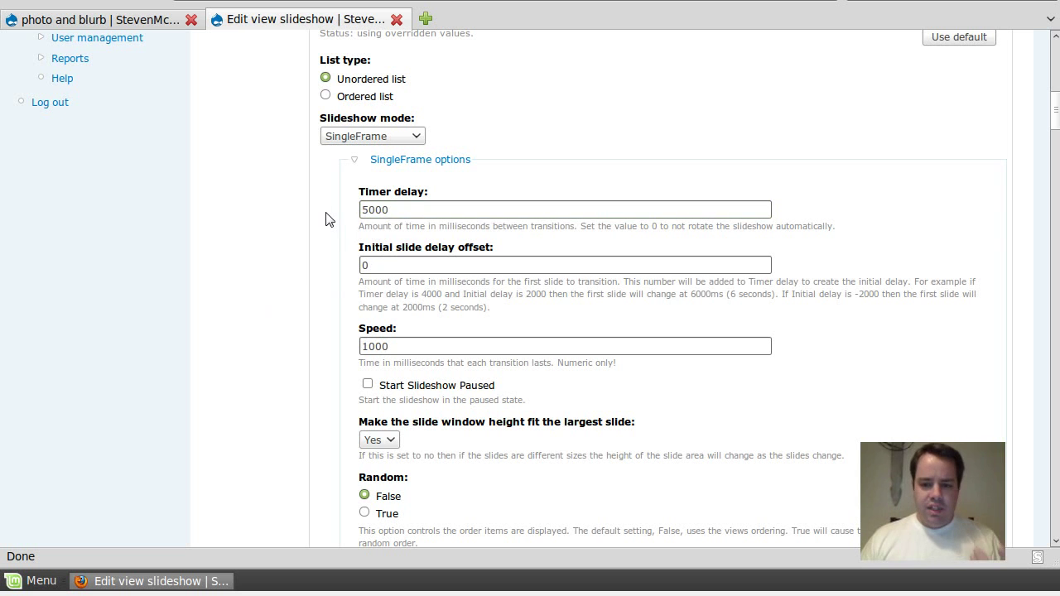
scroll(326, 220, "down", 2)
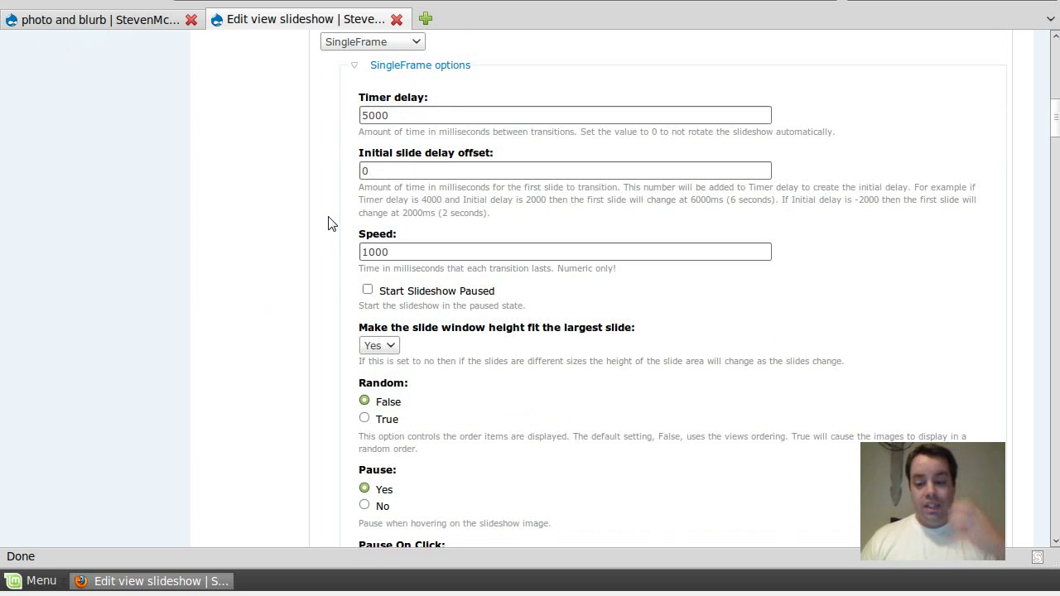
scroll(329, 225, "down", 3)
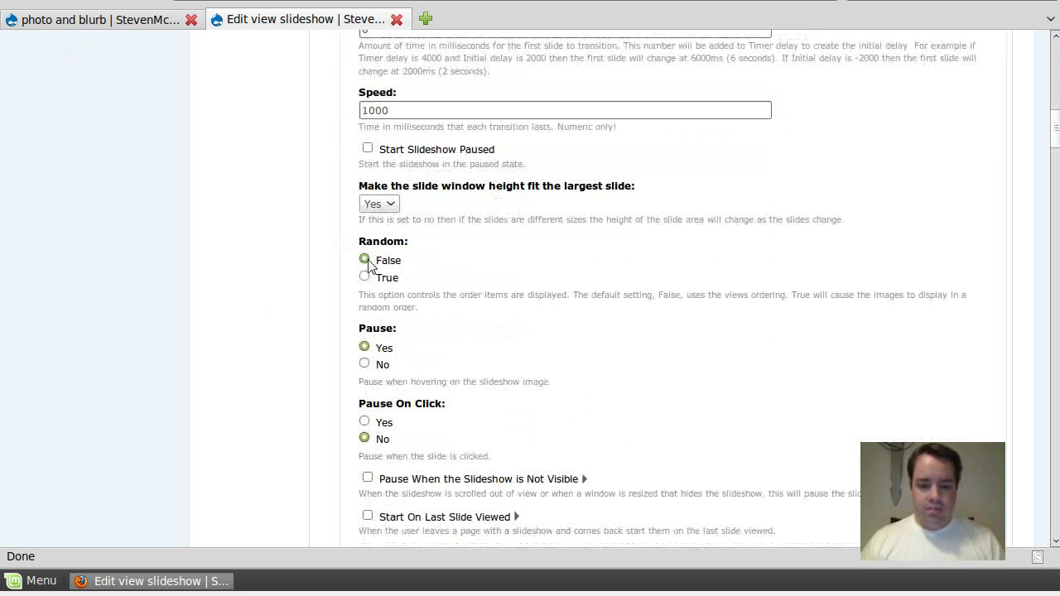
left_click_drag(442, 314, 418, 297)
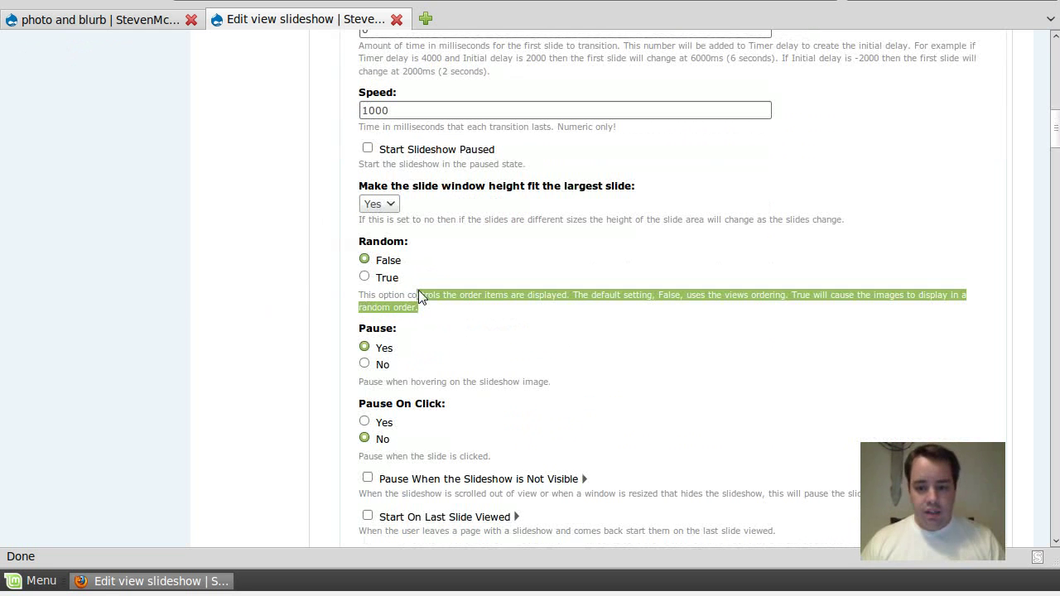
left_click(286, 310)
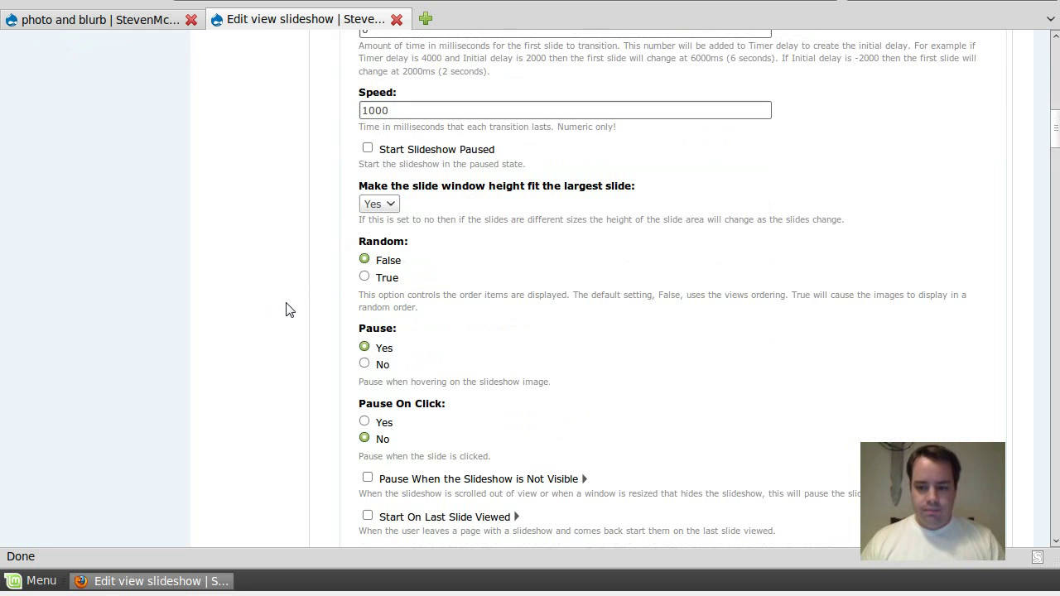
scroll(286, 309, "down", 3)
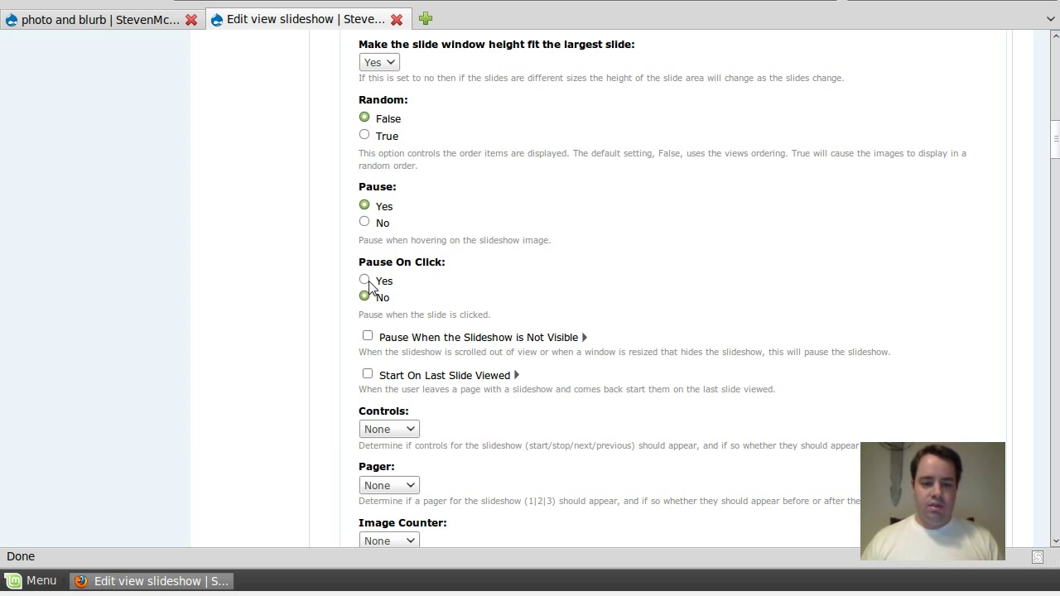
Leave both the slideshow controls and the pager placement set to None
scroll(370, 285, "down", 3)
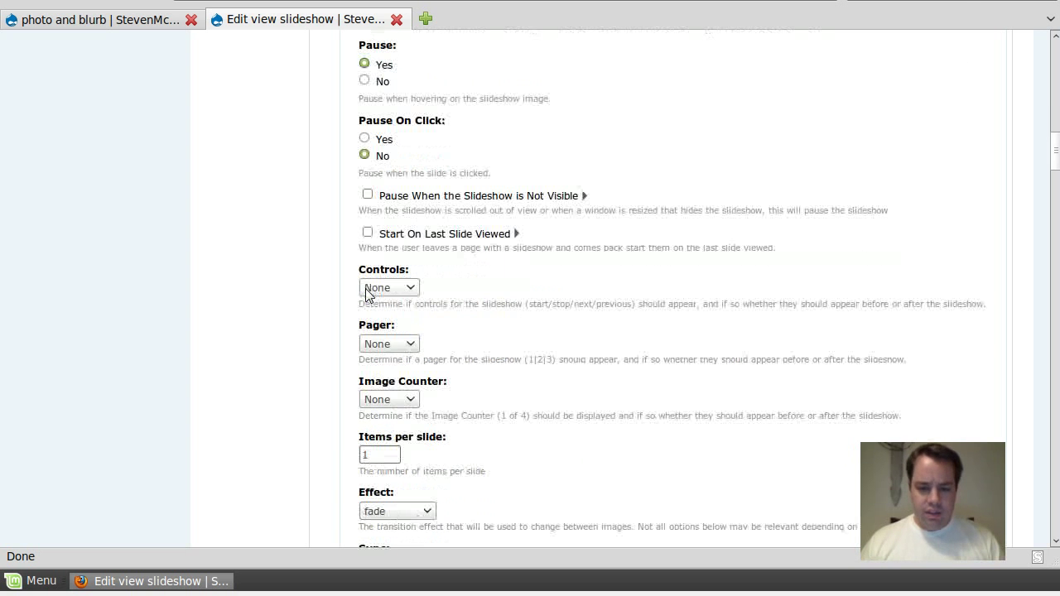
left_click(414, 289)
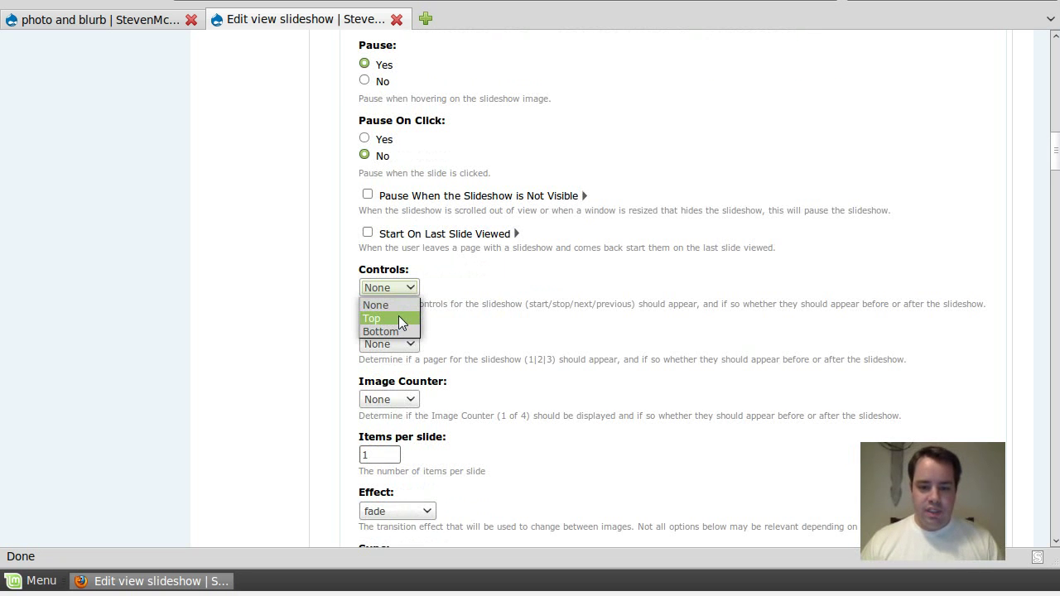
left_click(398, 307)
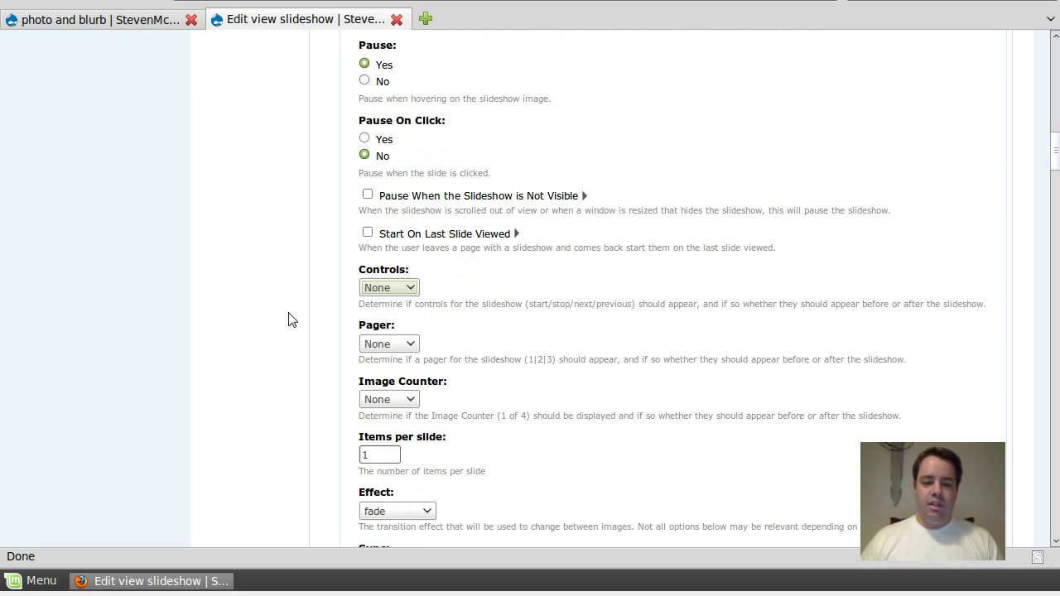
left_click(389, 345)
left_click(390, 346)
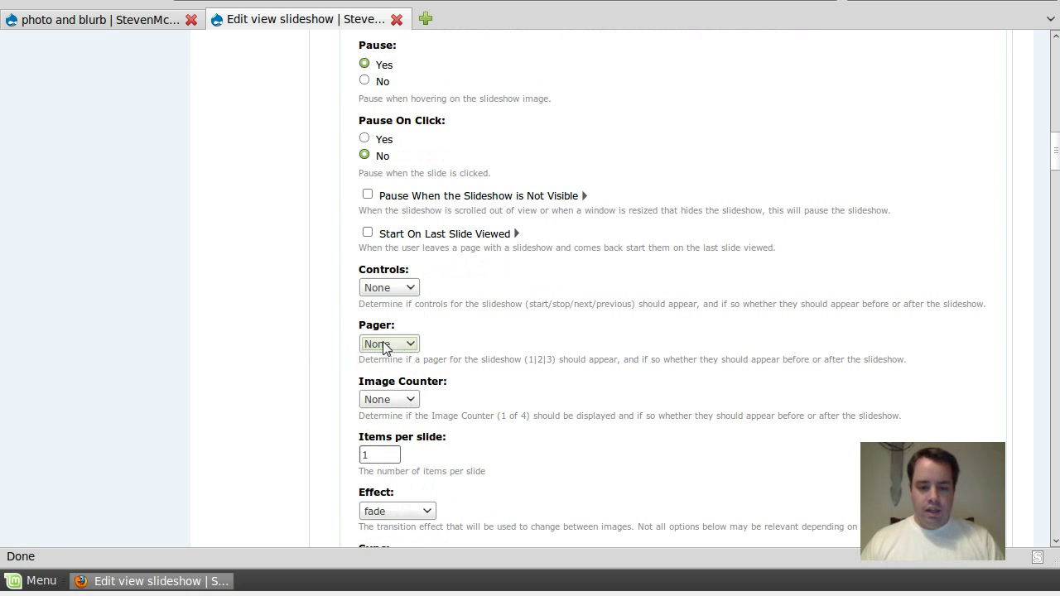
Place the Image Counter at the Bottom of the slideshow
scroll(323, 355, "down", 2)
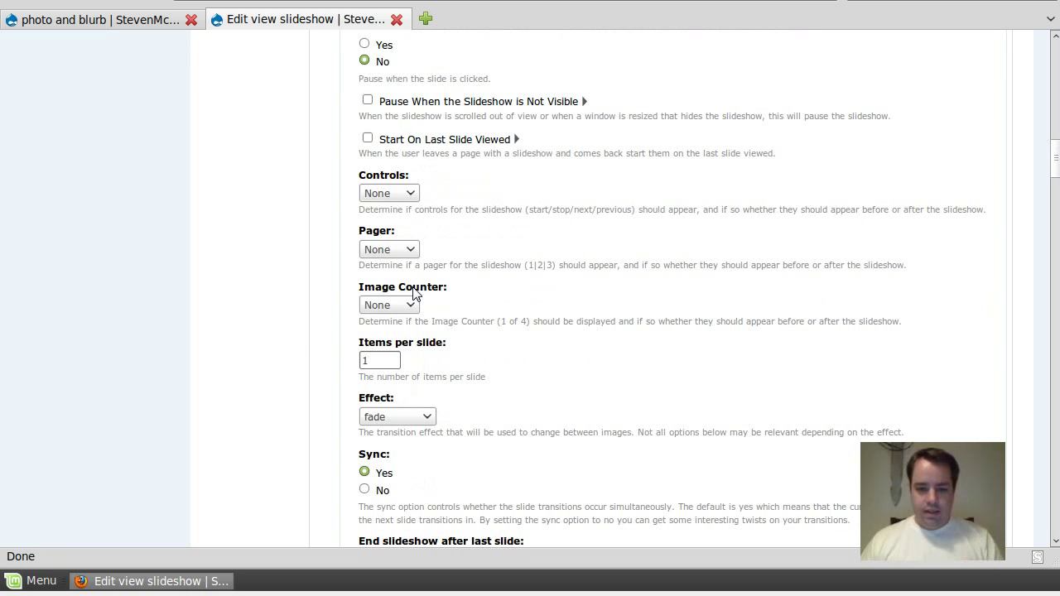
left_click(414, 304)
left_click(414, 305)
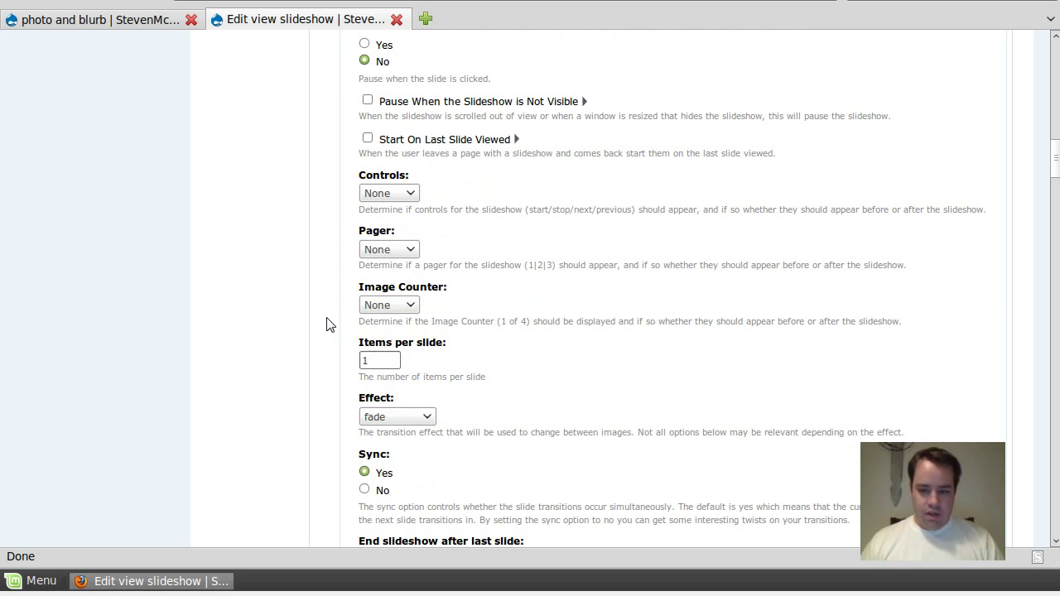
left_click(406, 305)
left_click(398, 344)
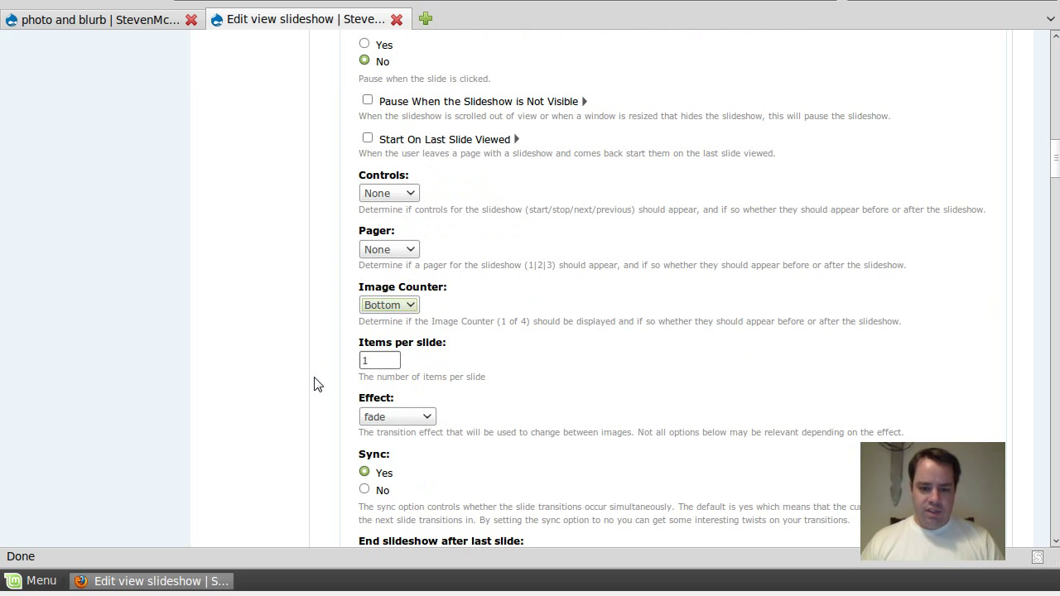
Browse the transition effects and keep 'fade' selected
scroll(313, 375, "down", 1)
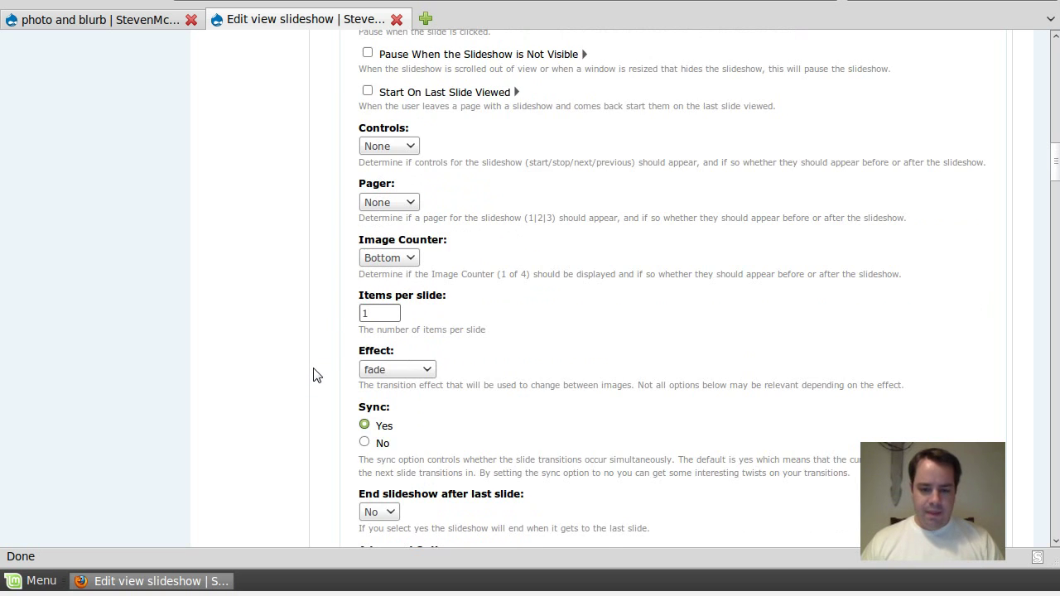
left_click(385, 373)
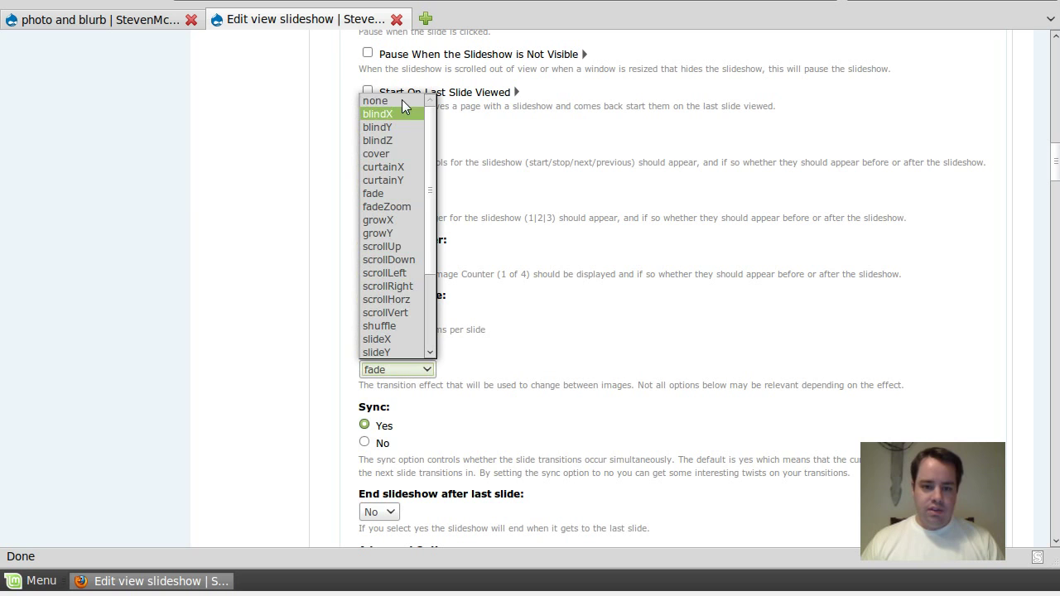
scroll(386, 281, "down", 3)
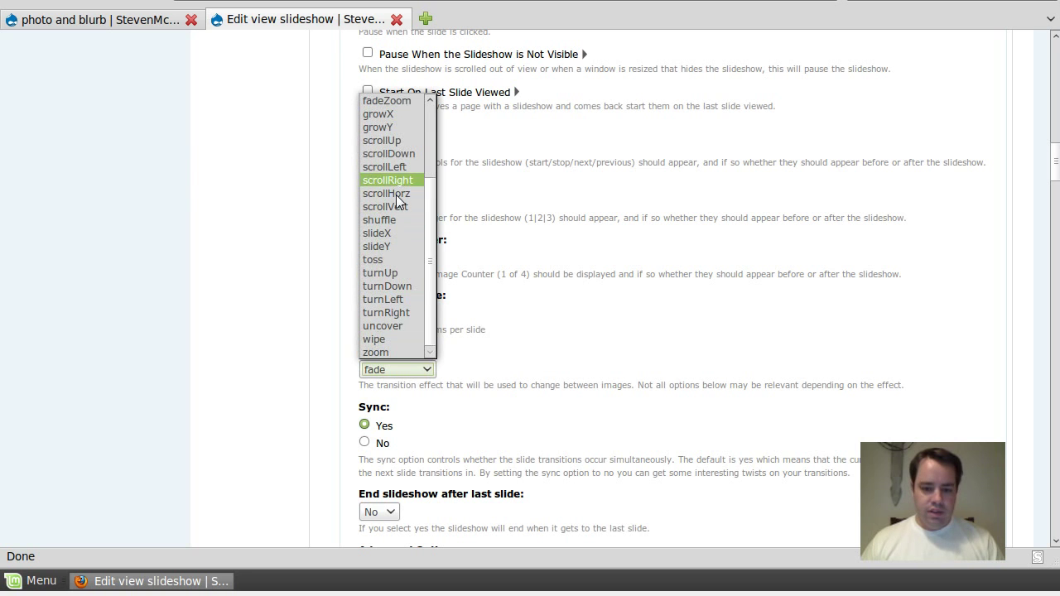
left_click(274, 332)
Expand and collapse the Internet Explorer options, then apply the slideshow style settings with Update
scroll(281, 334, "down", 2)
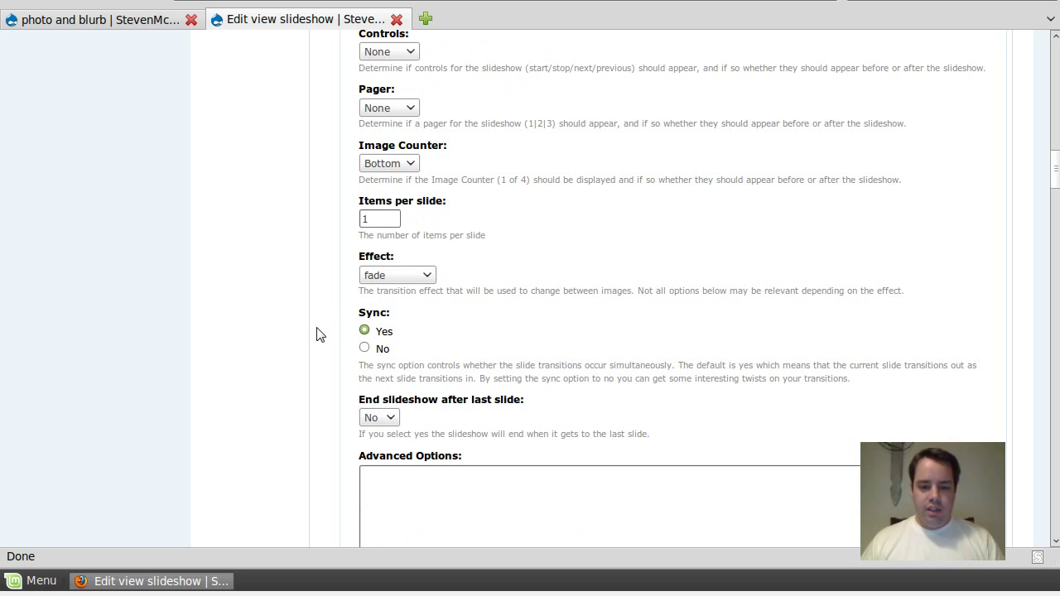
scroll(372, 381, "down", 5)
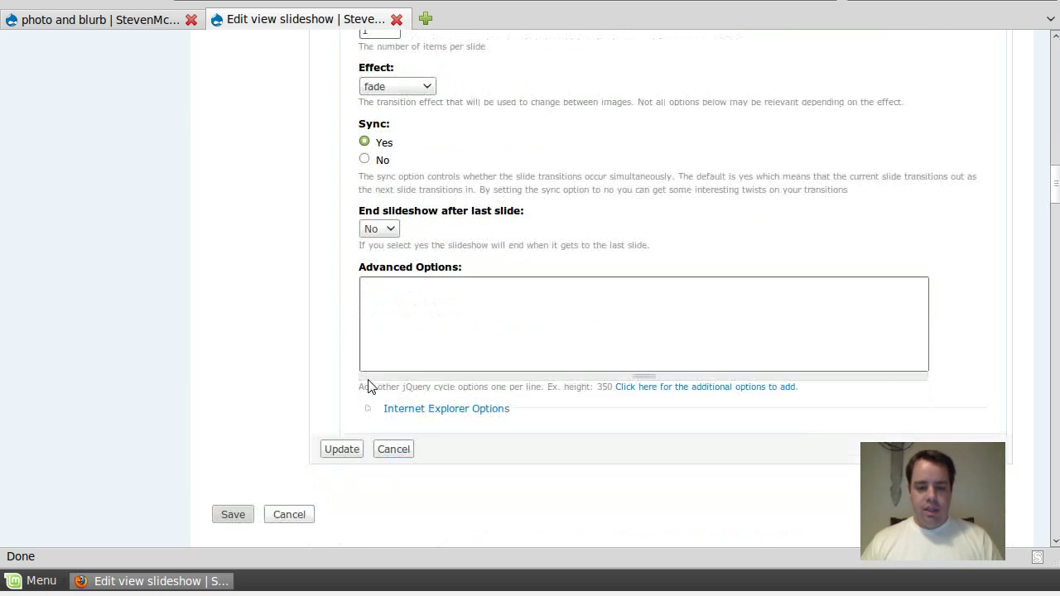
left_click(450, 365)
scroll(449, 374, "down", 1)
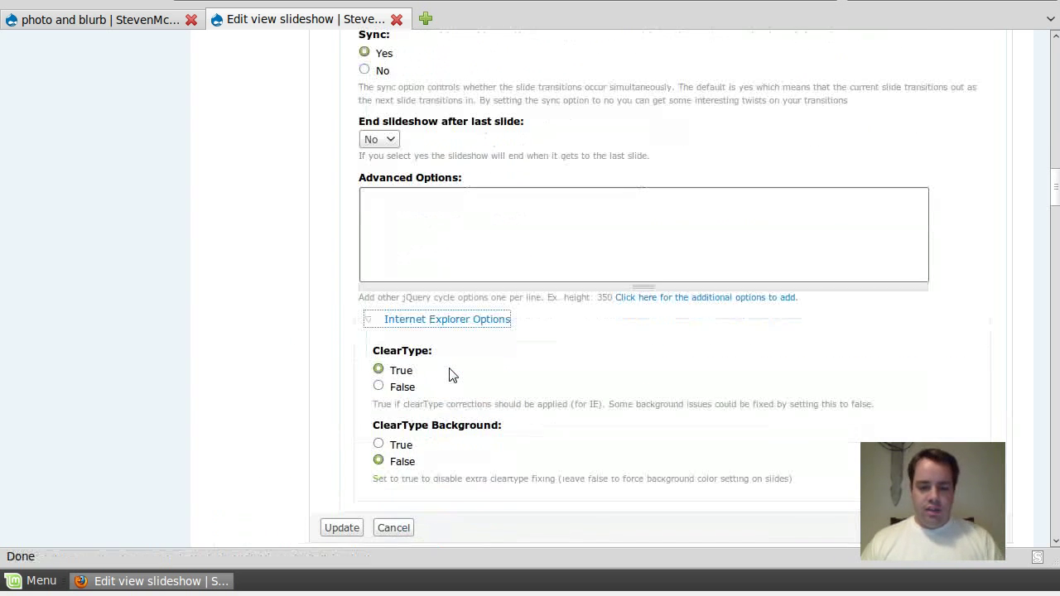
left_click(465, 328)
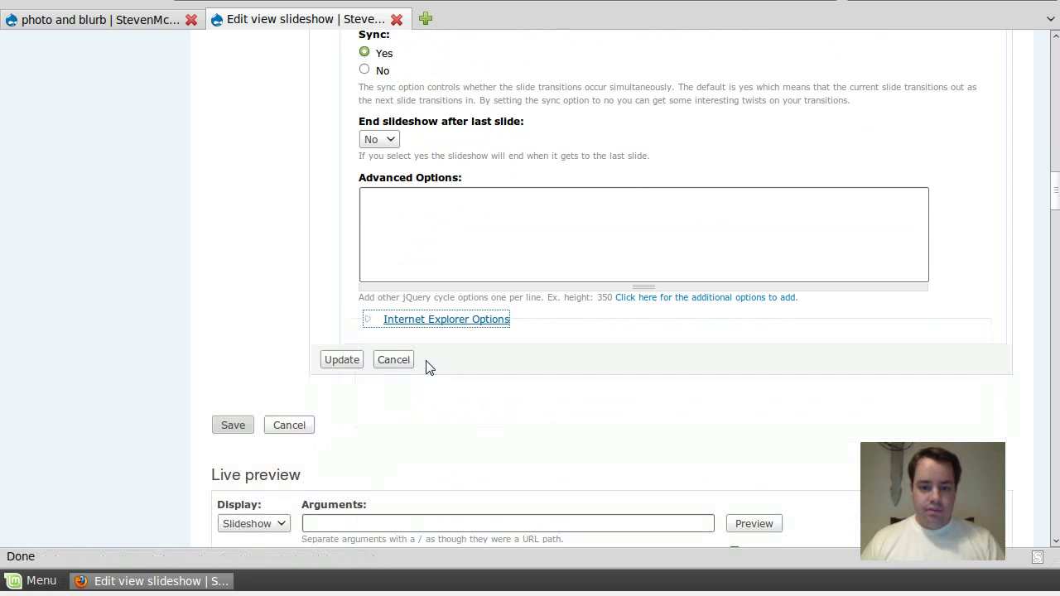
left_click(354, 364)
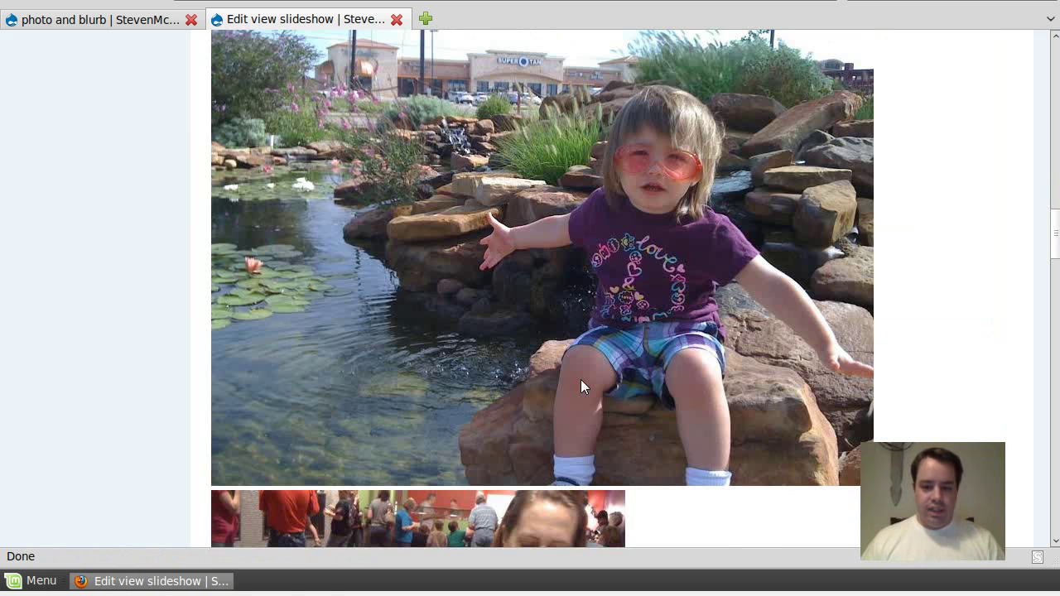
Check the live preview showing the pictures as a slideshow, then start adding a sort criterion
scroll(581, 379, "down", 5)
scroll(582, 386, "up", 10)
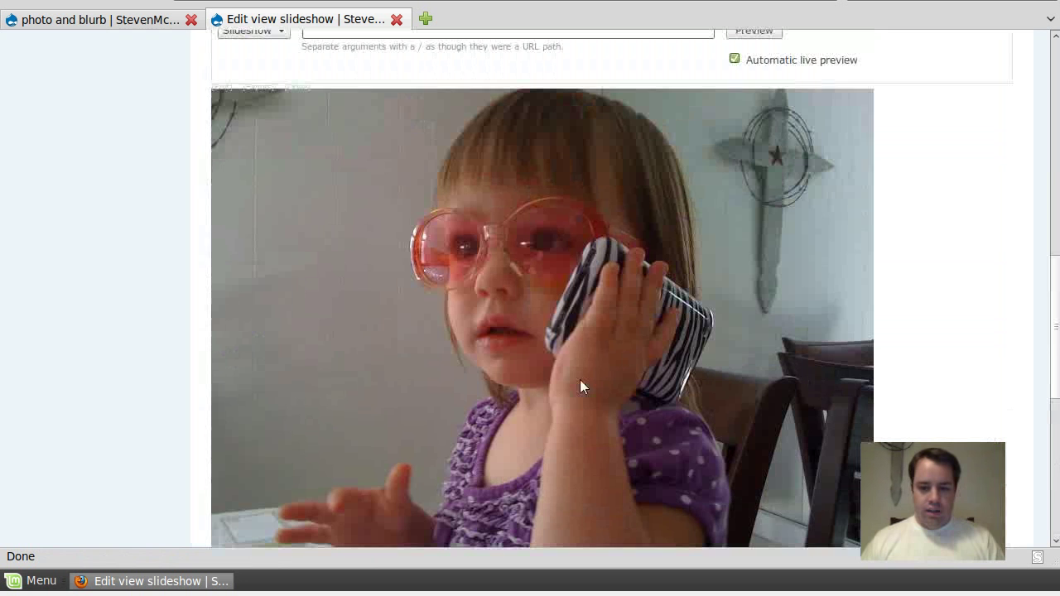
scroll(571, 273, "down", 1)
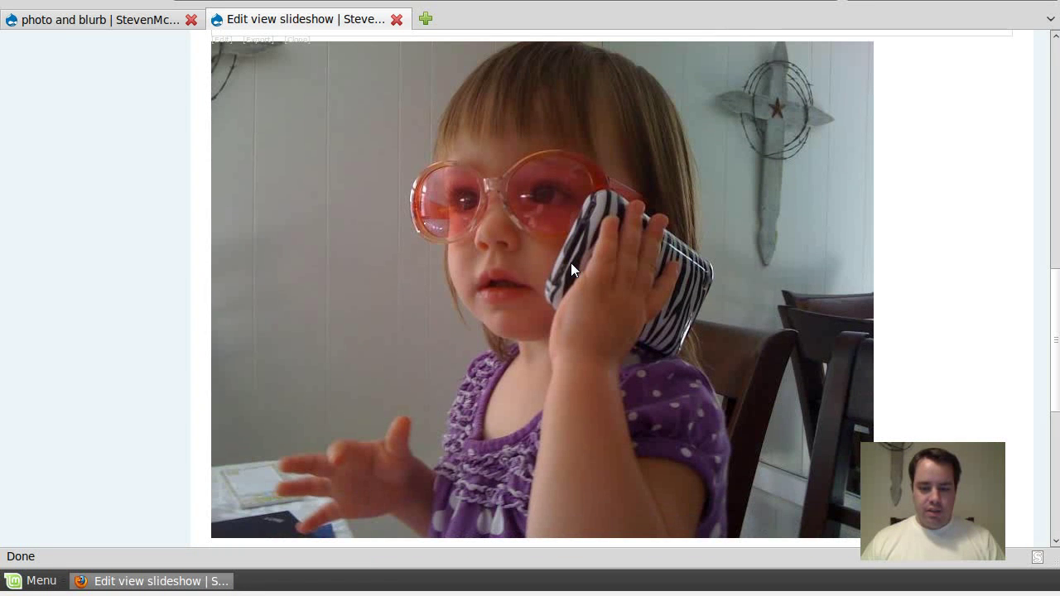
scroll(570, 267, "up", 3)
scroll(811, 191, "up", 6)
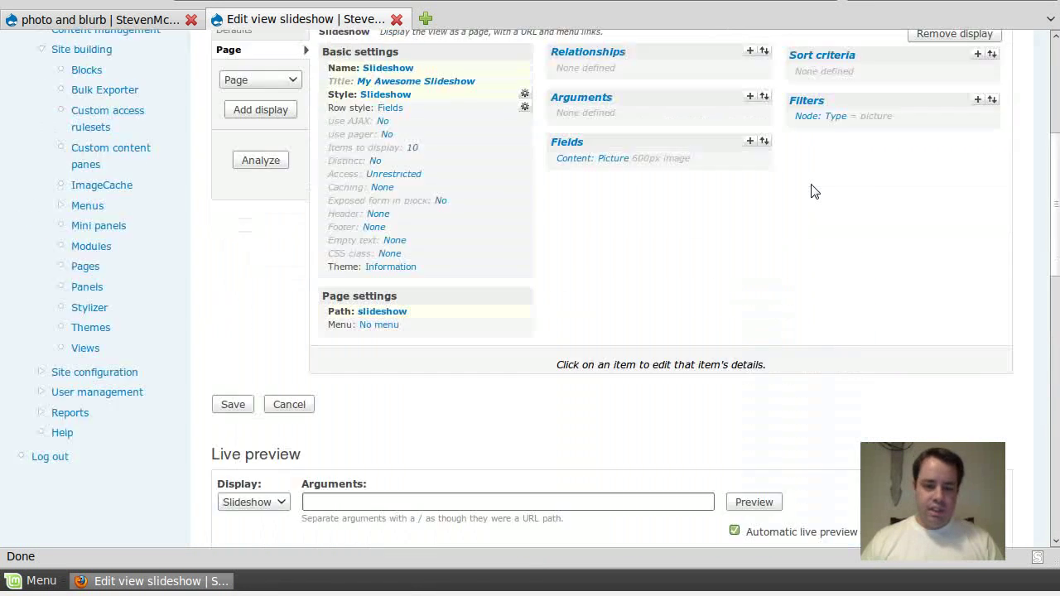
scroll(741, 343, "down", 1)
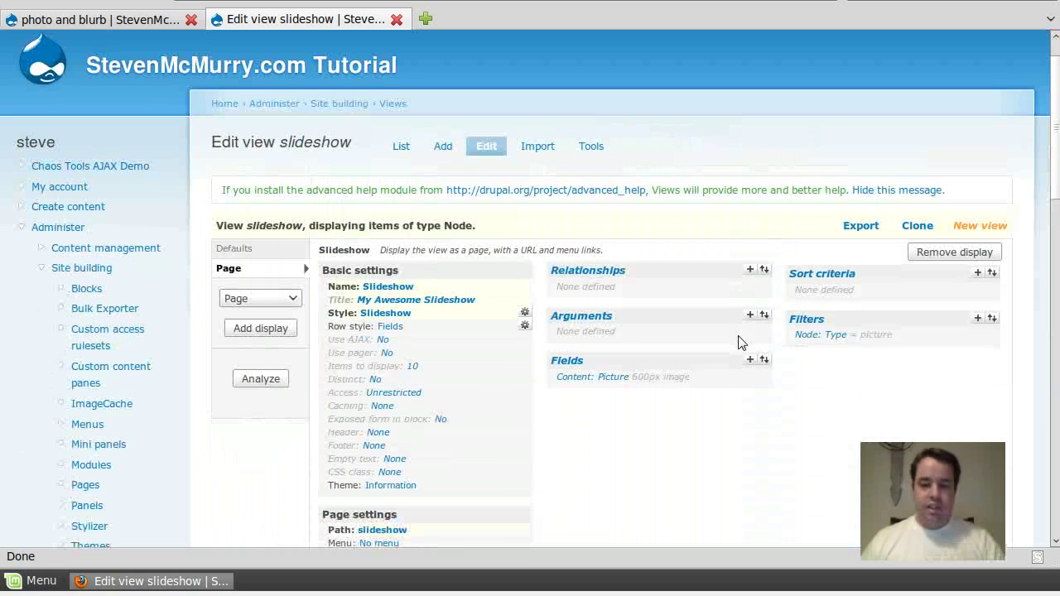
left_click(977, 276)
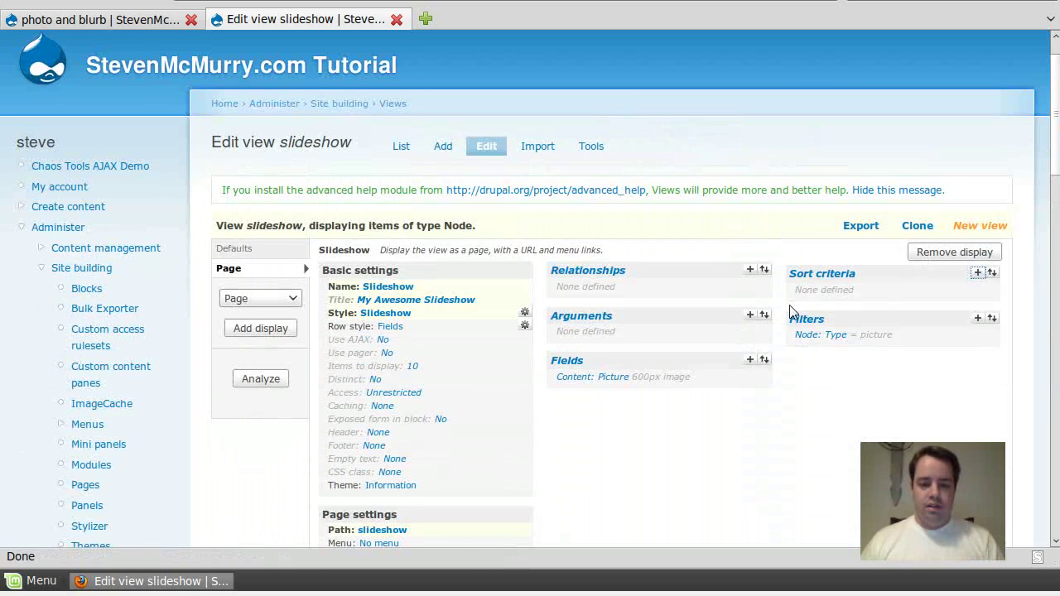
Add the Global: Random sort criterion and apply it to the default display
scroll(296, 272, "down", 7)
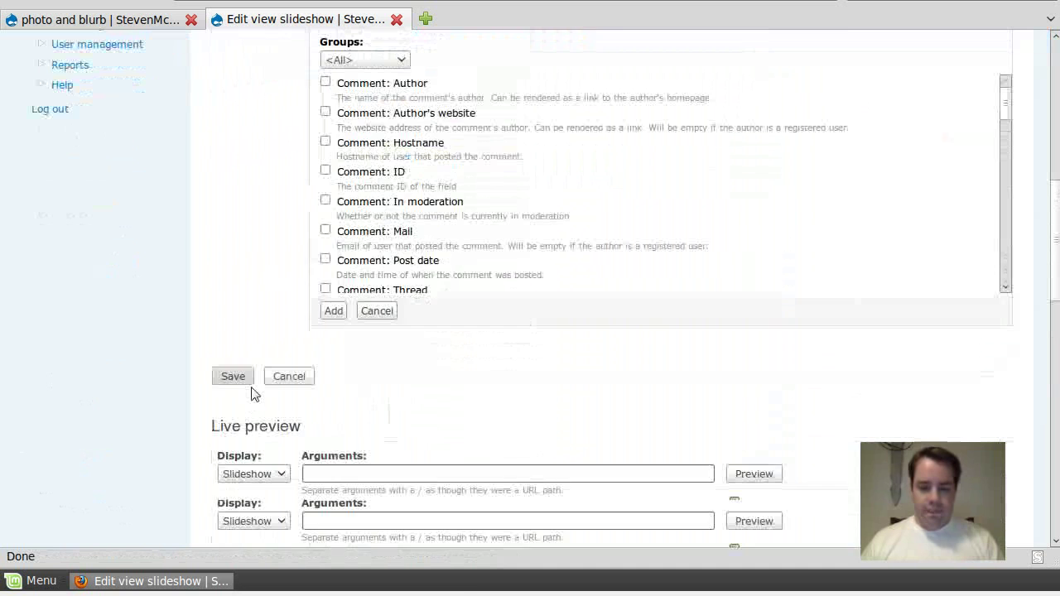
scroll(447, 323, "up", 4)
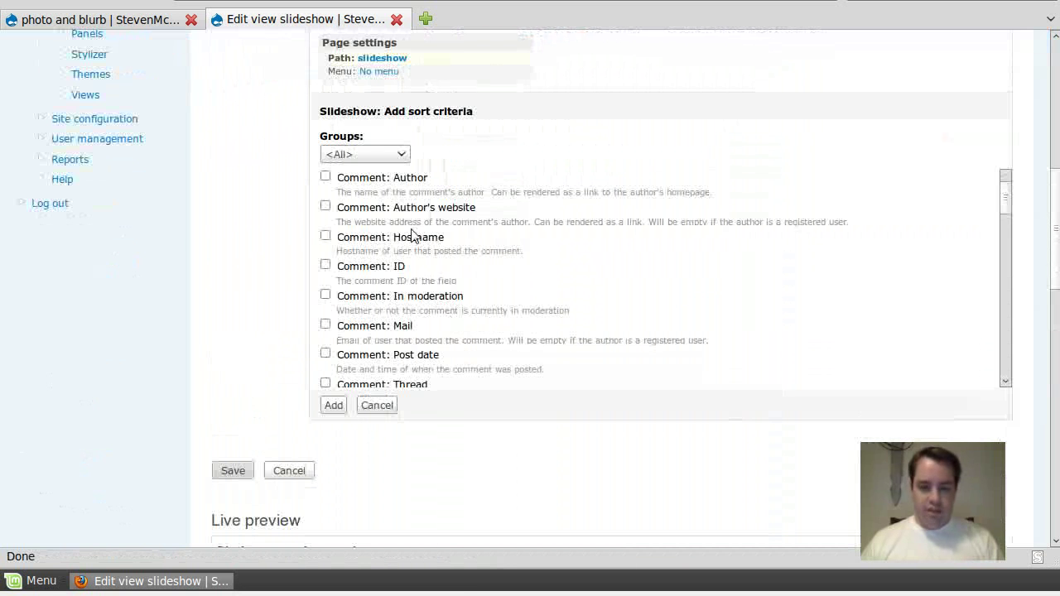
left_click(388, 159)
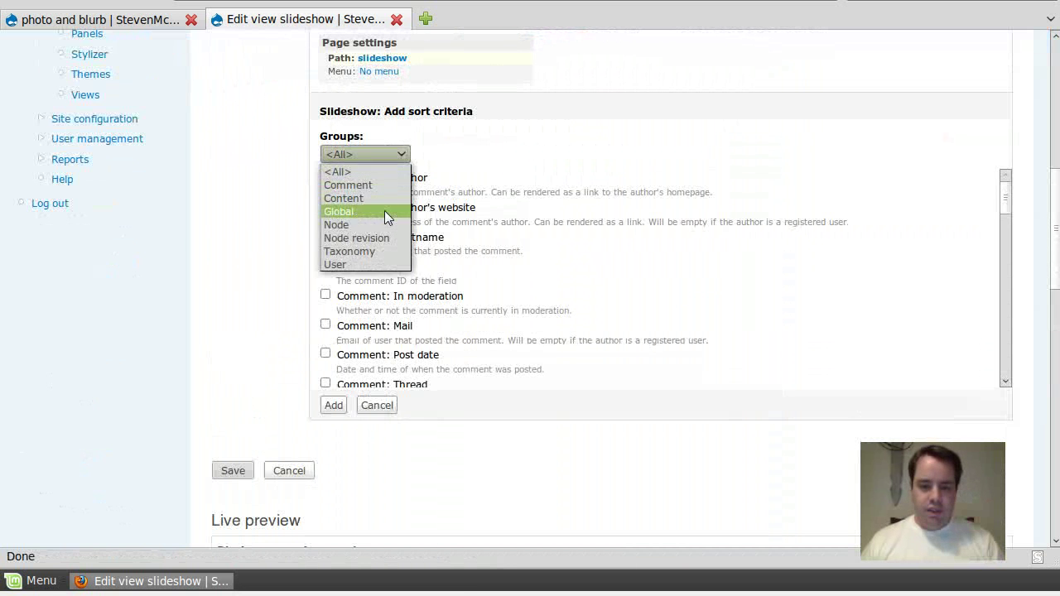
left_click(384, 211)
left_click(326, 177)
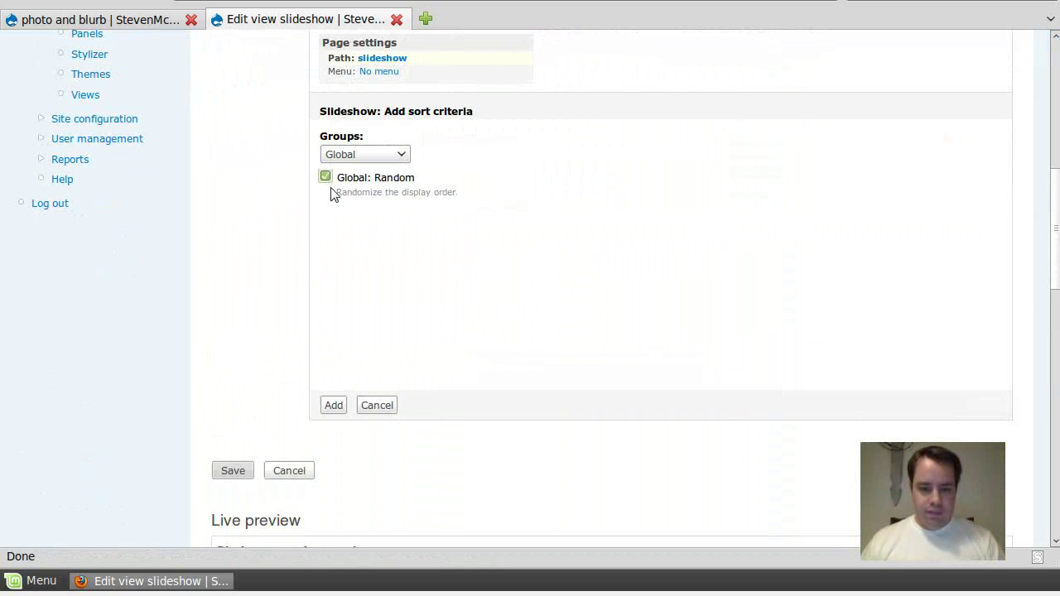
left_click(333, 406)
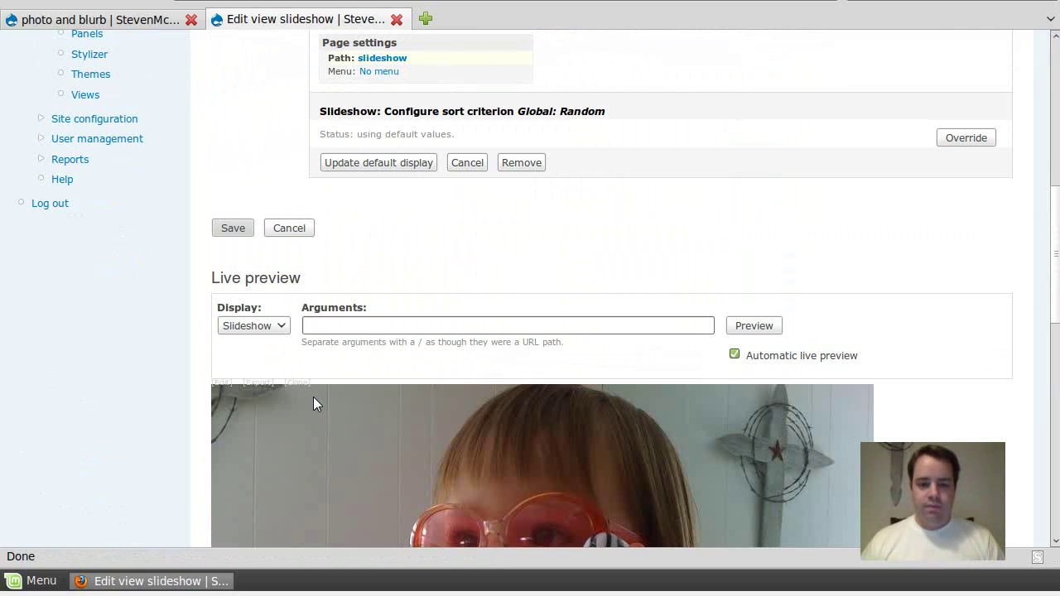
left_click(400, 164)
scroll(887, 260, "up", 10)
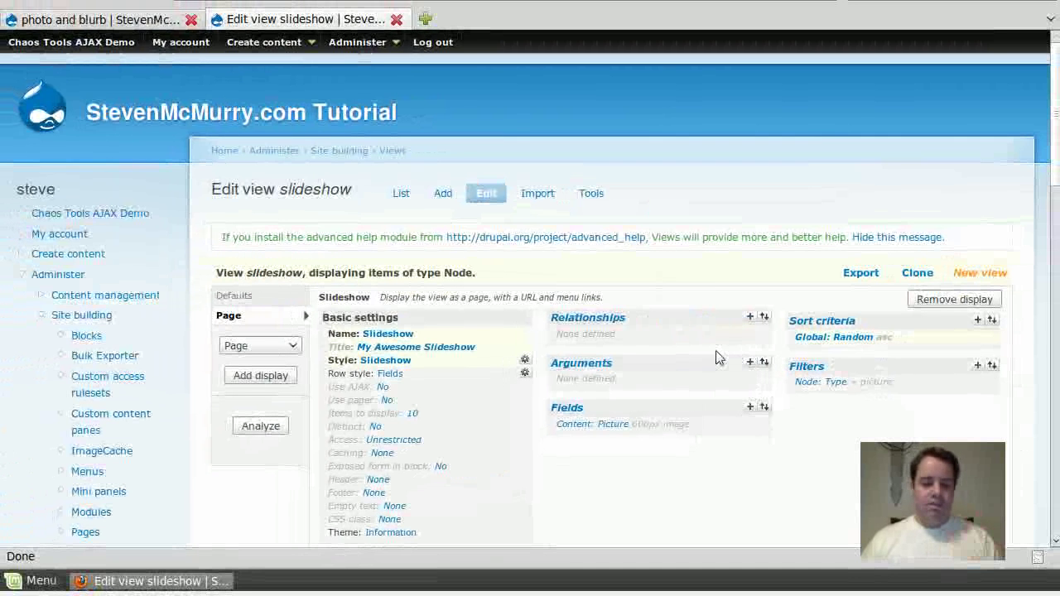
Save the slideshow view and open its My Awesome Slideshow page in a new tab
scroll(438, 278, "down", 5)
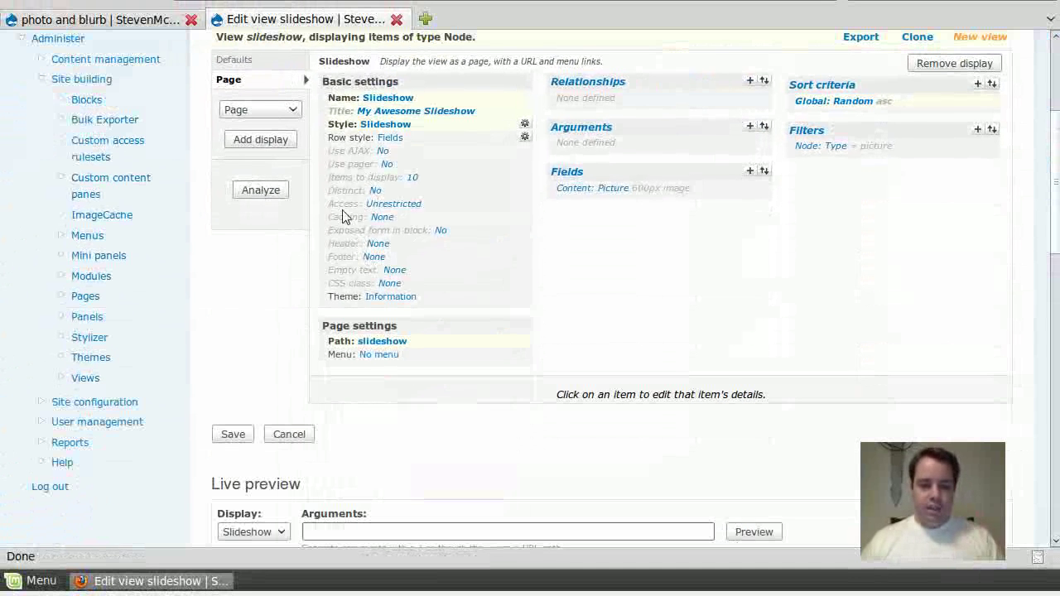
left_click(246, 443)
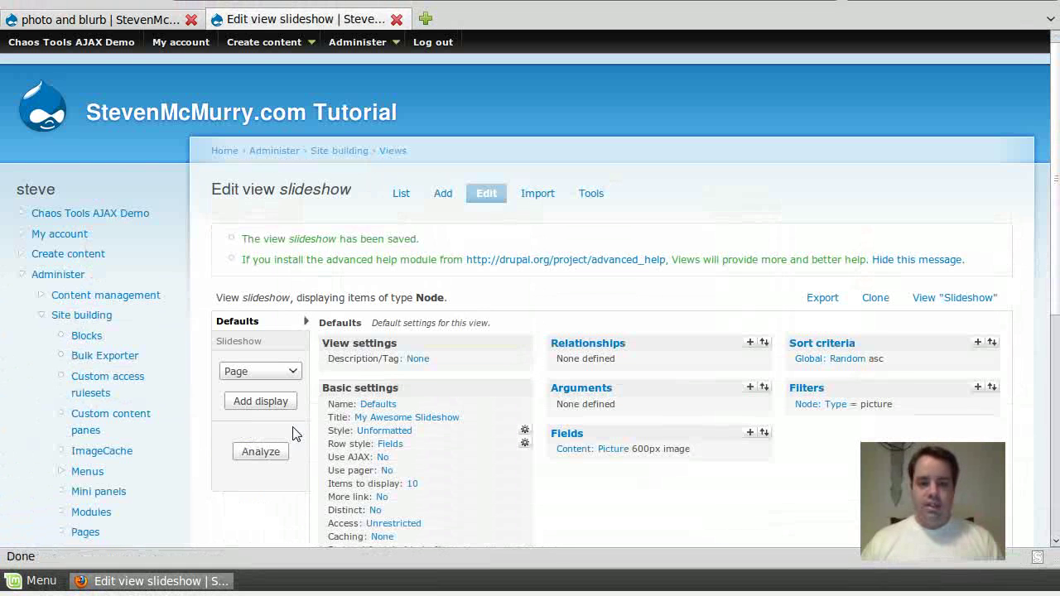
middle_click(925, 305)
Watch the My Awesome Slideshow page cycle through random pictures, counter reaching 5 of 10
left_click(444, 23)
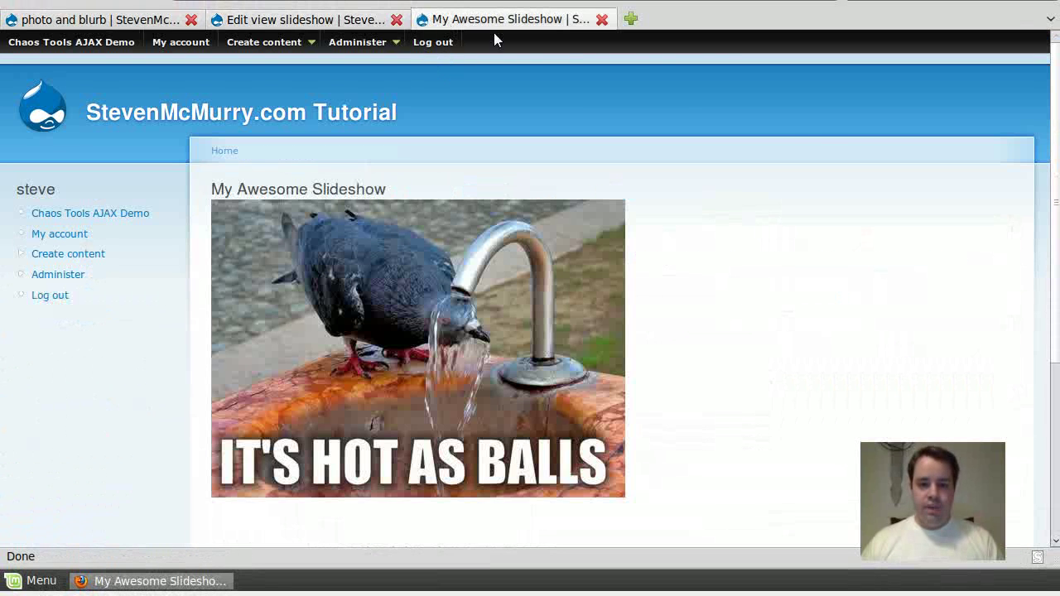
scroll(807, 133, "down", 1)
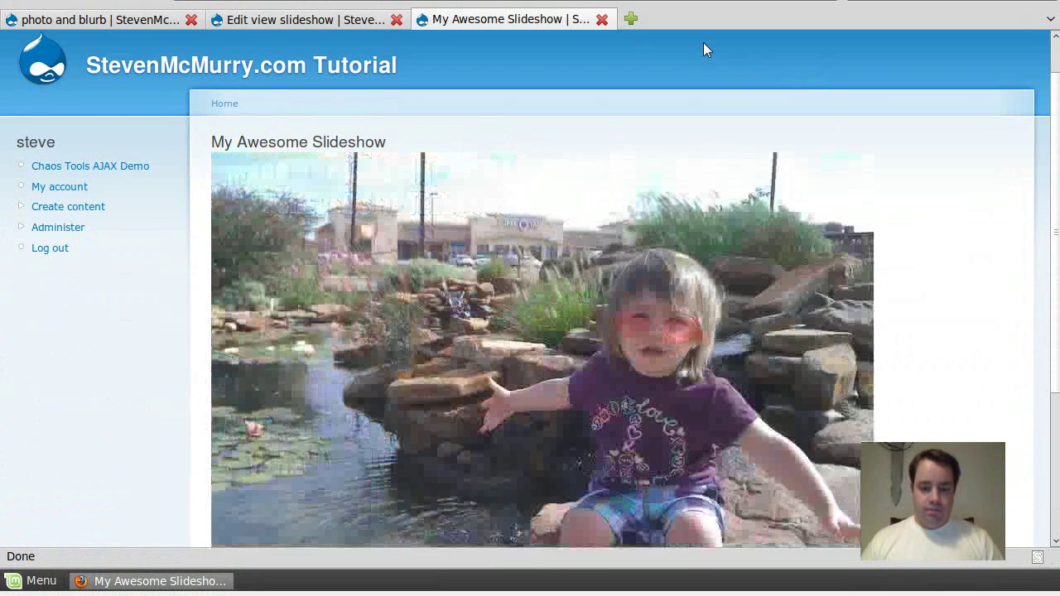
scroll(632, 100, "down", 5)
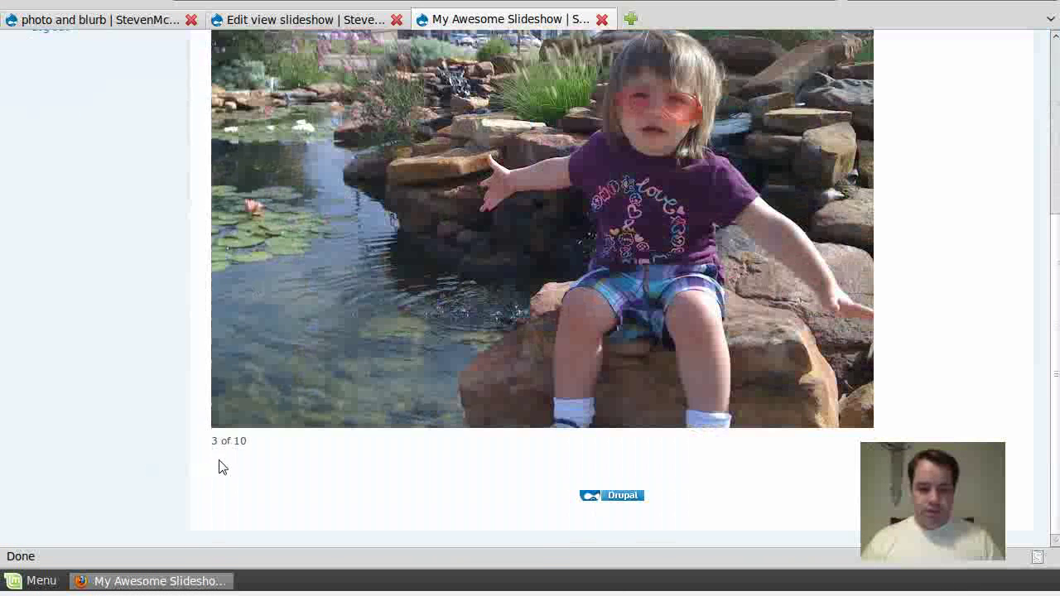
scroll(35, 451, "up", 2)
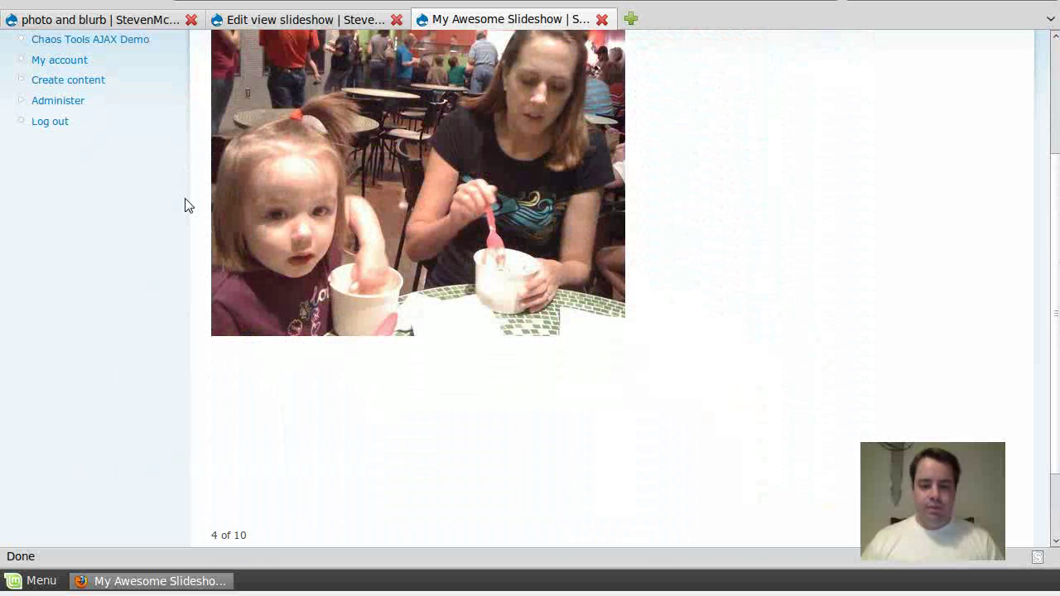
scroll(178, 254, "up", 1)
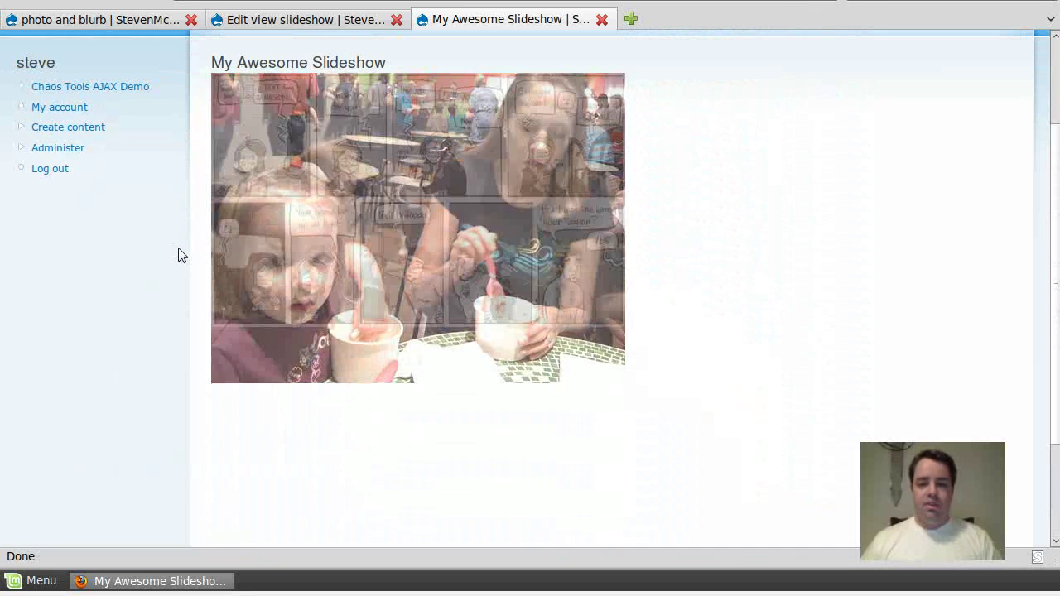
scroll(178, 254, "down", 1)
scroll(178, 255, "down", 2)
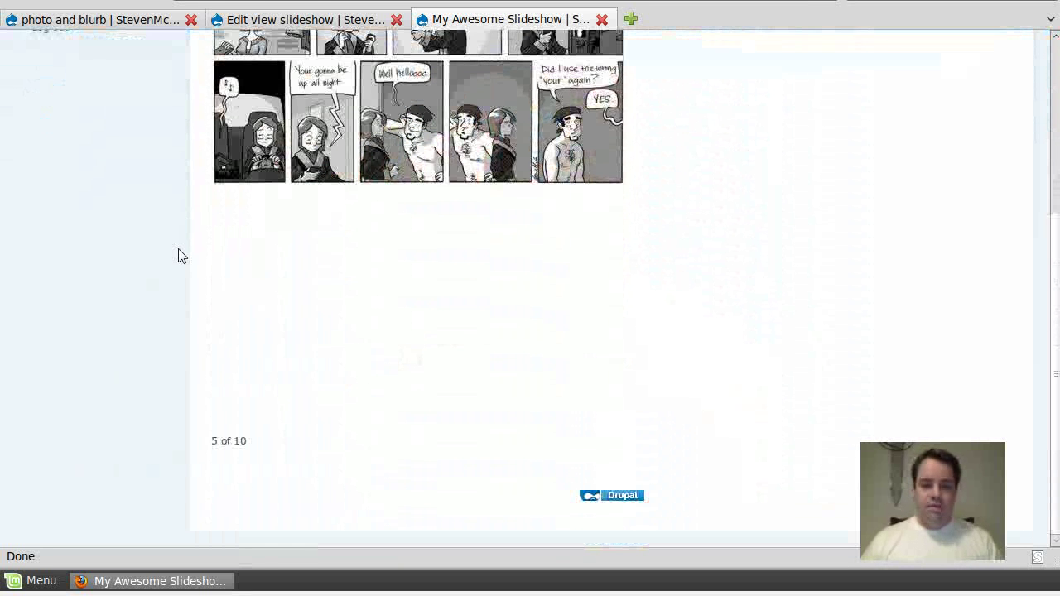
scroll(178, 254, "up", 3)
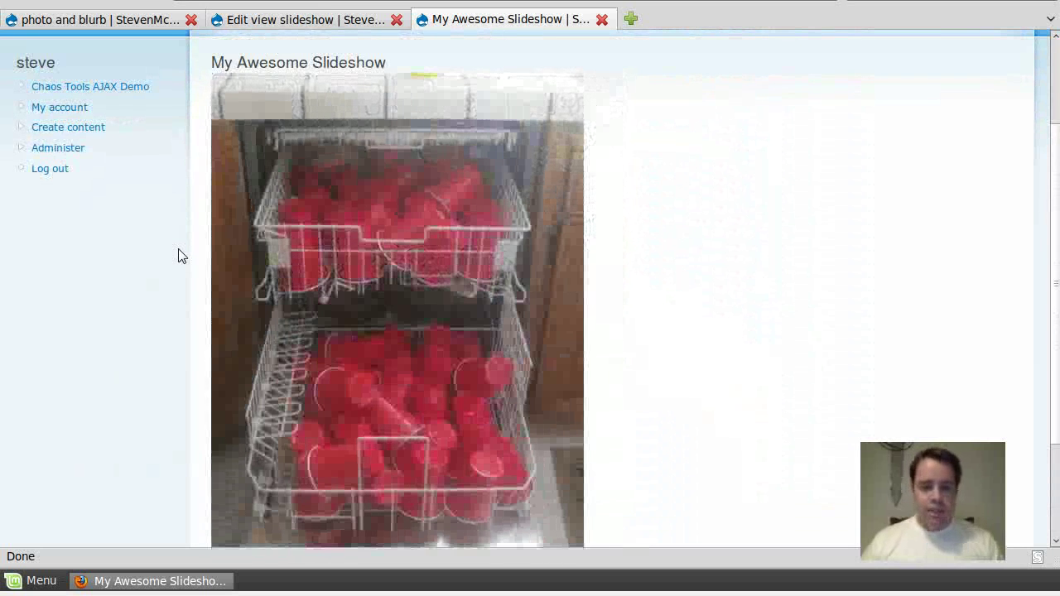
scroll(178, 257, "down", 1)
Go to the ImageCache administration page and open the 600px preset for editing
left_click(295, 21)
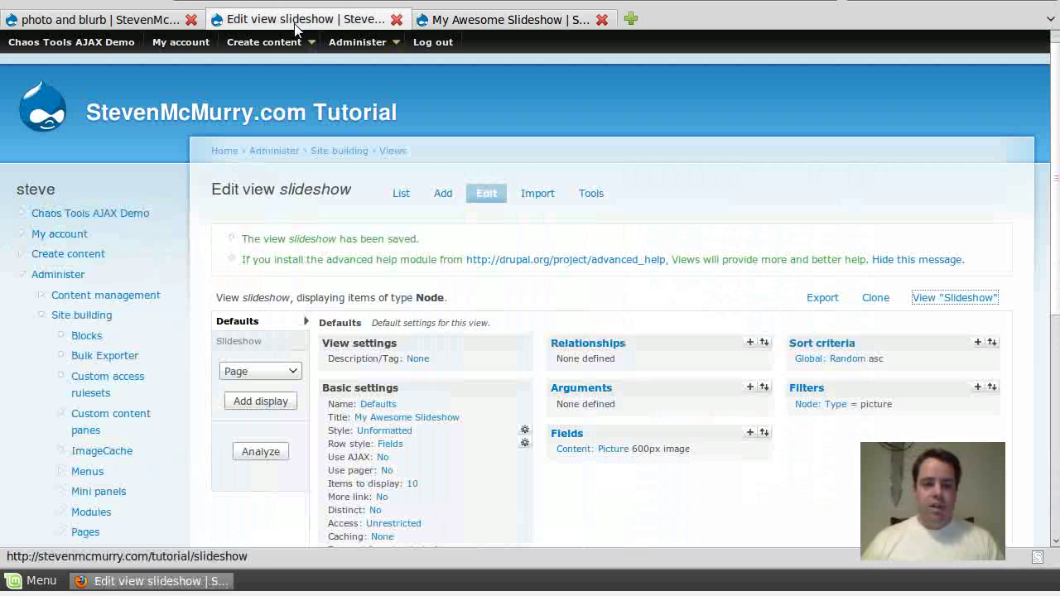
mouse_move(356, 42)
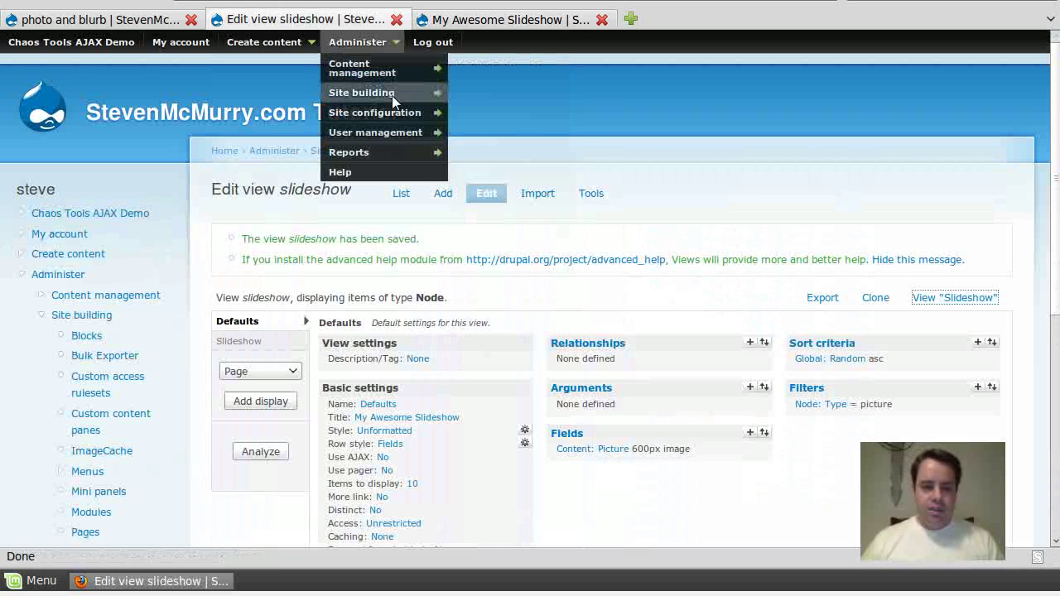
mouse_move(392, 95)
left_click(491, 190)
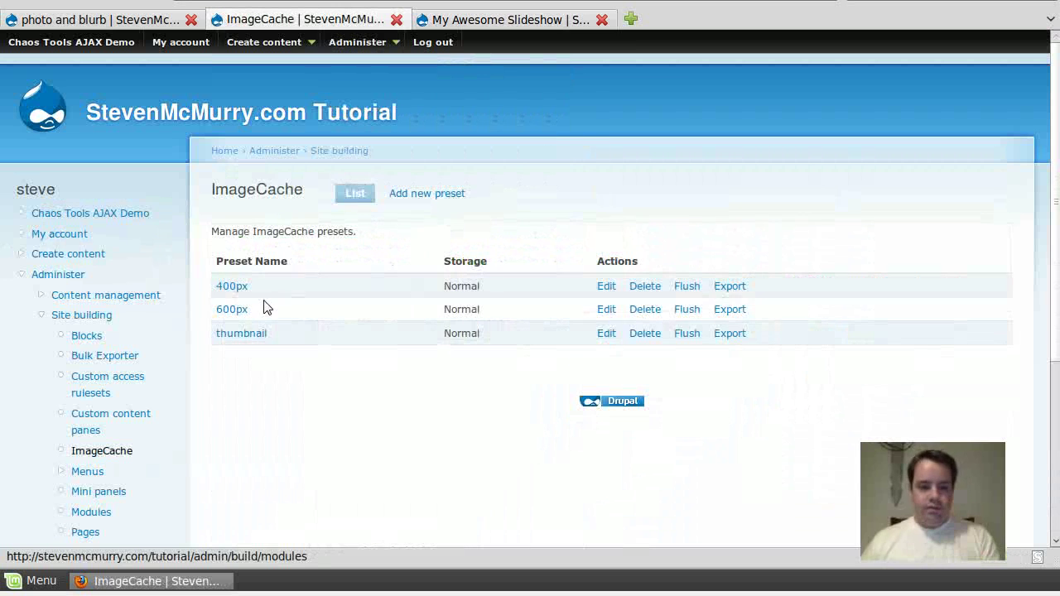
left_click(608, 311)
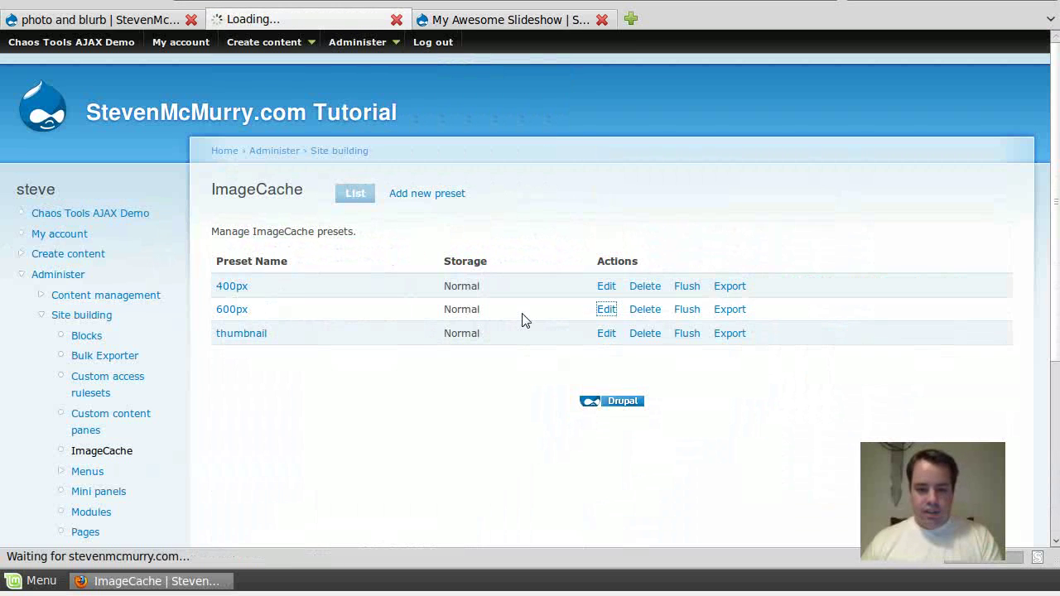
Change the 600px preset's Scale action height to 300 and update the action
scroll(294, 300, "down", 1)
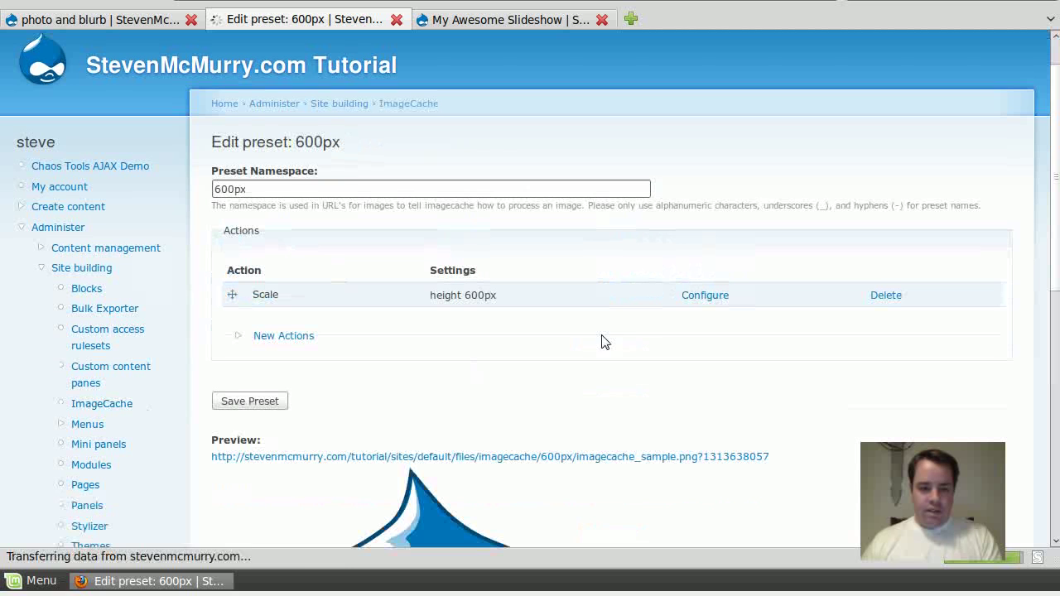
left_click(716, 300)
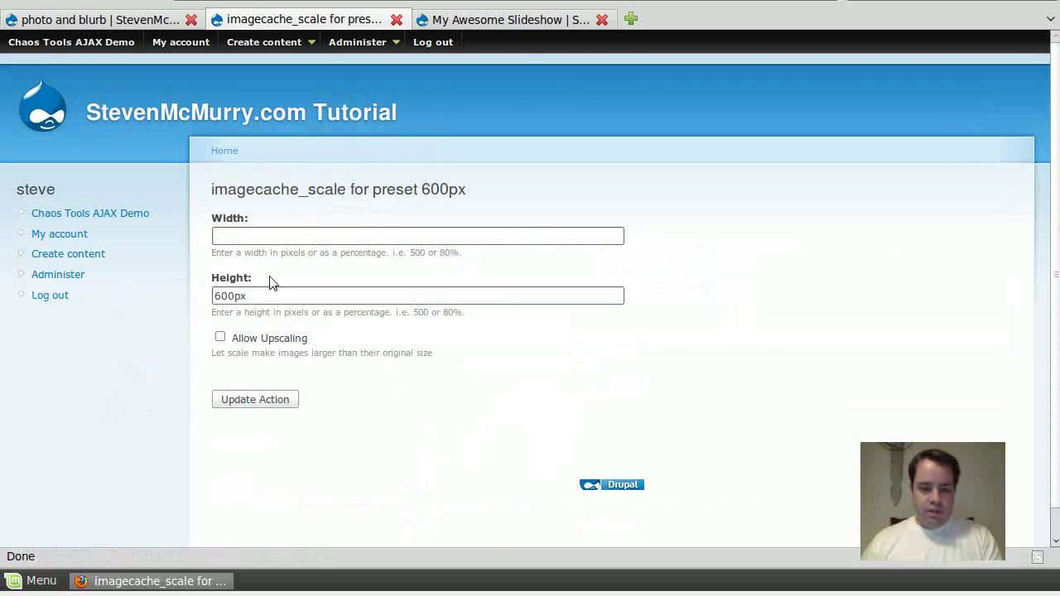
left_click_drag(271, 299, 164, 288)
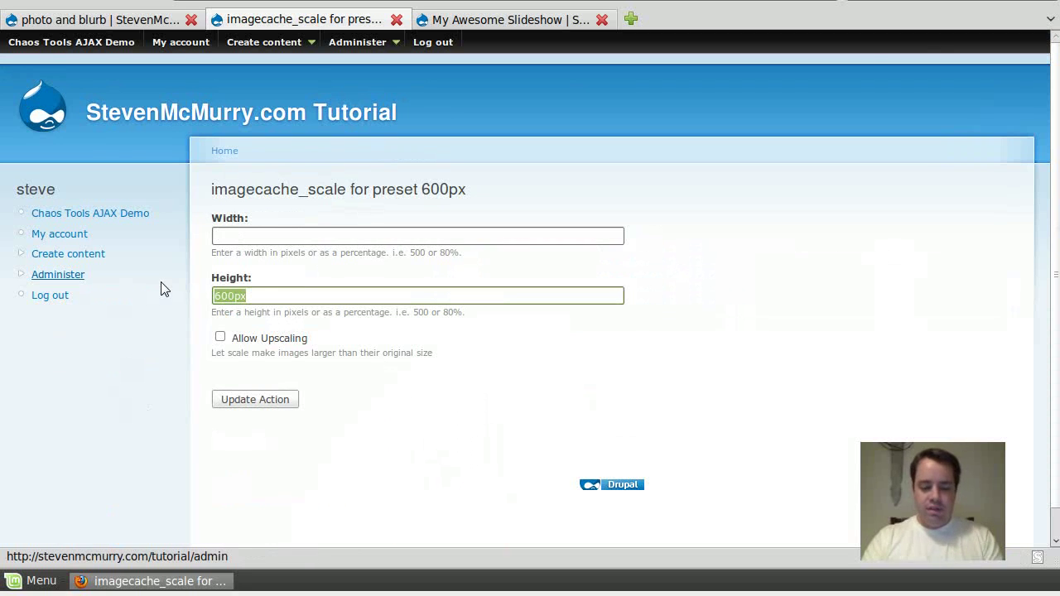
type("300")
key("Tab")
key("Tab")
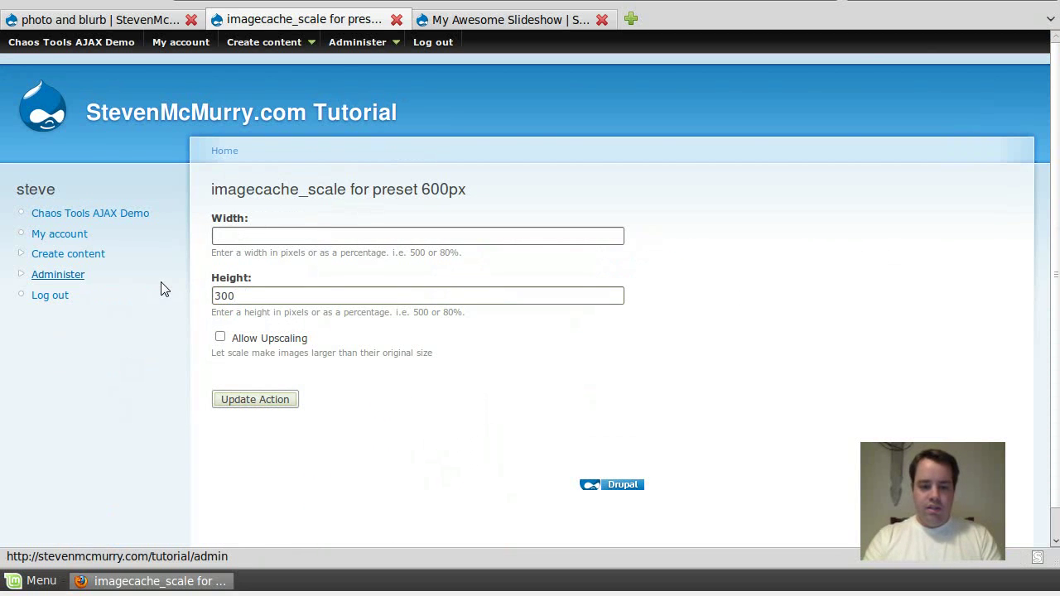
key("Return")
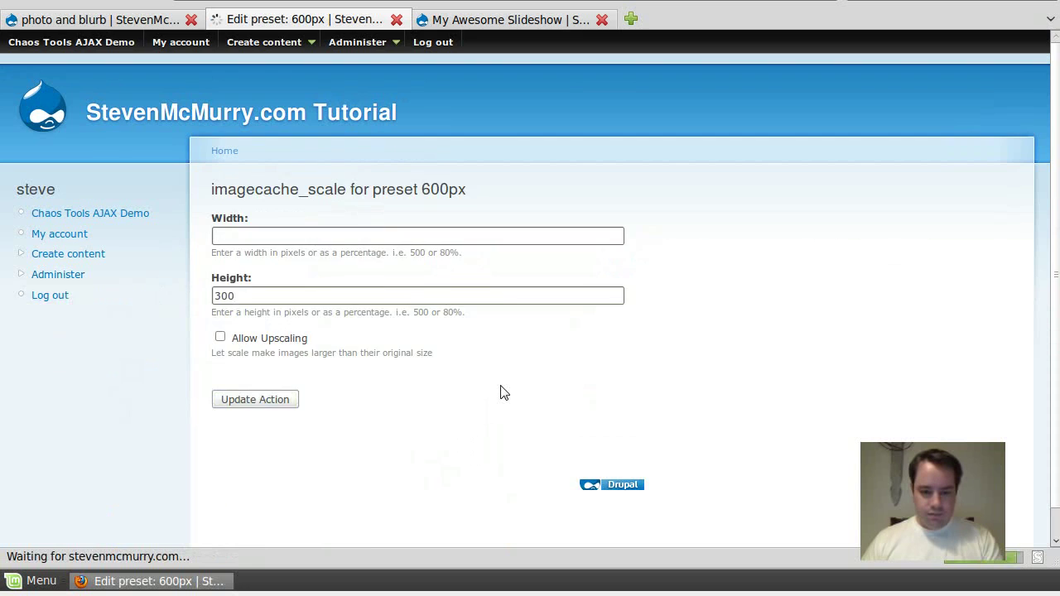
scroll(498, 390, "down", 5)
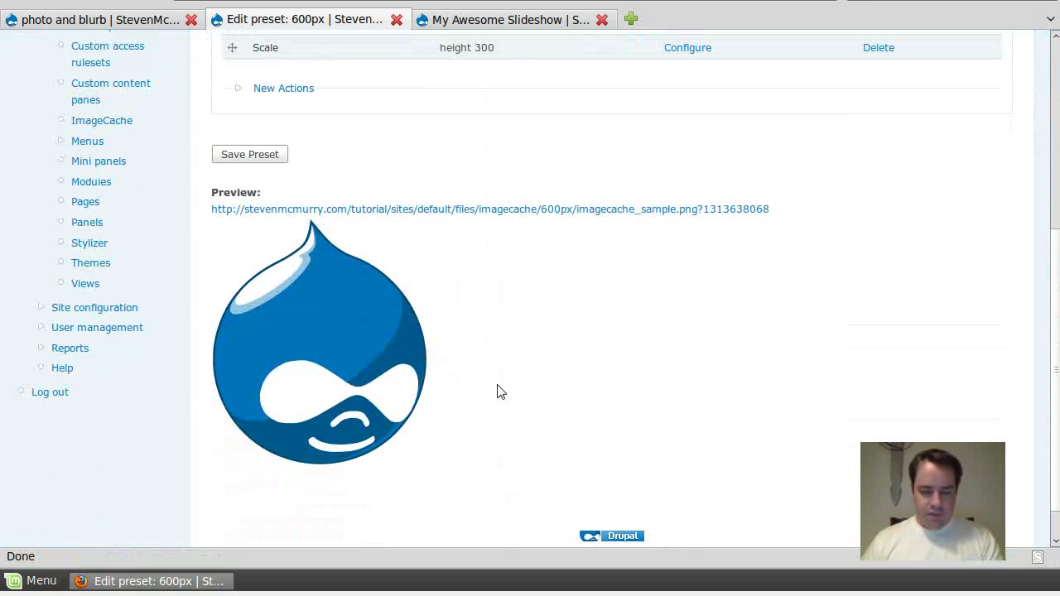
scroll(508, 393, "up", 5)
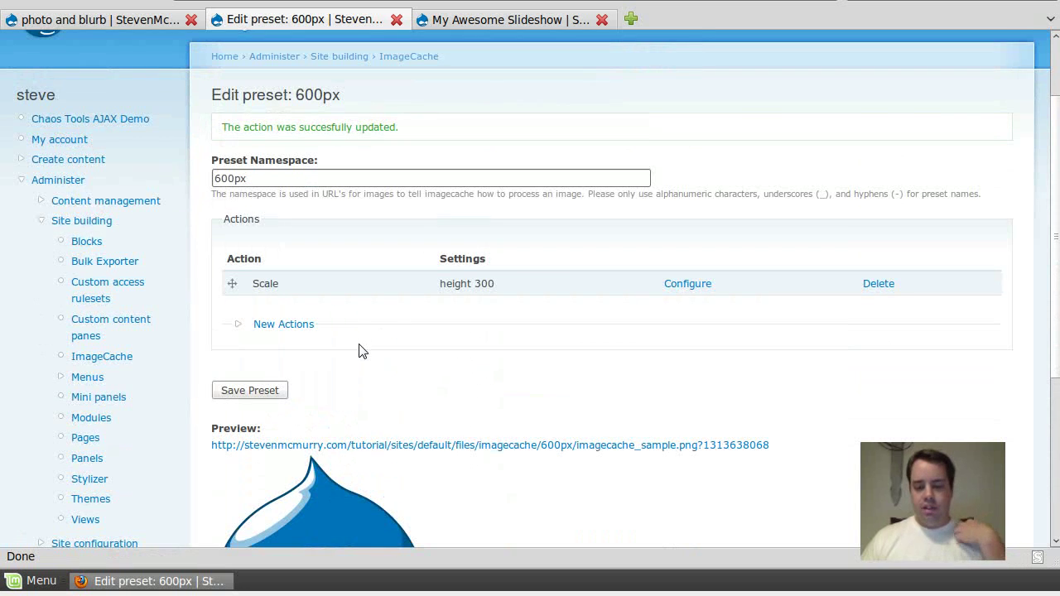
scroll(359, 350, "up", 2)
Open the slideshow view for editing, then save the 600px preset
left_click(467, 20)
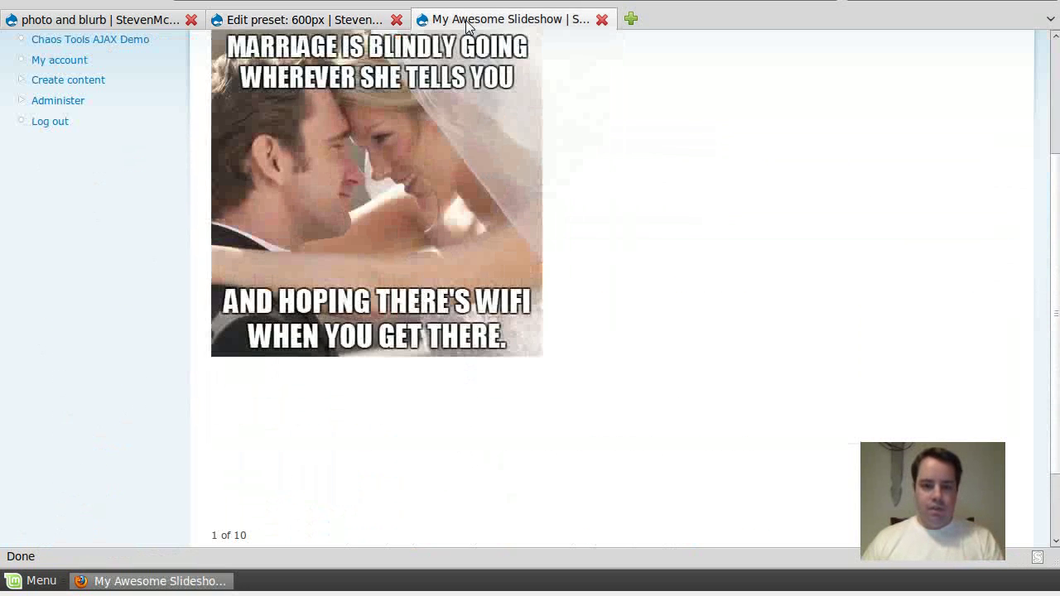
scroll(434, 145, "up", 3)
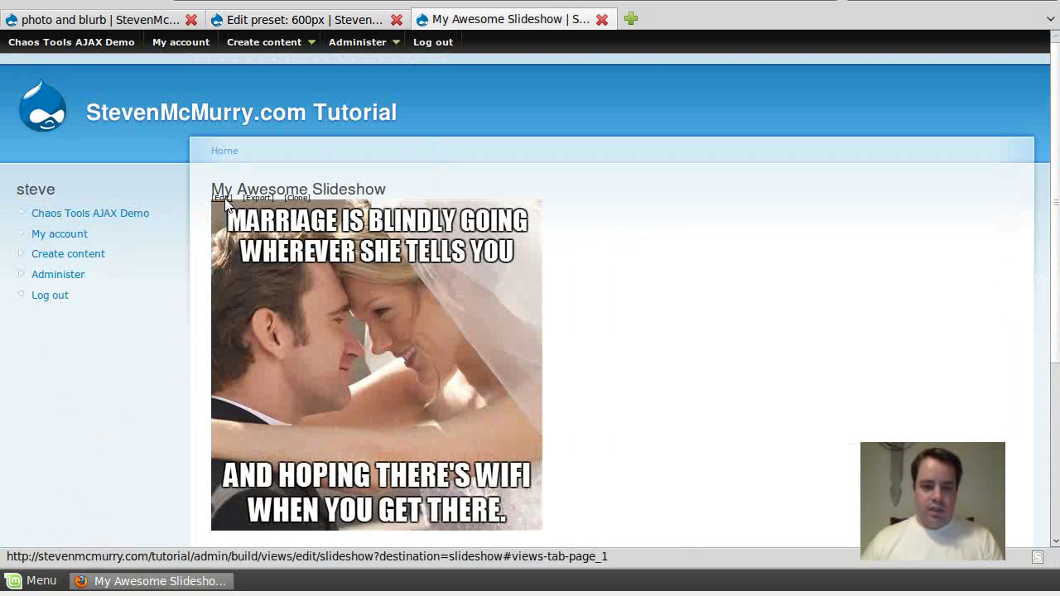
left_click(222, 197)
left_click(347, 19)
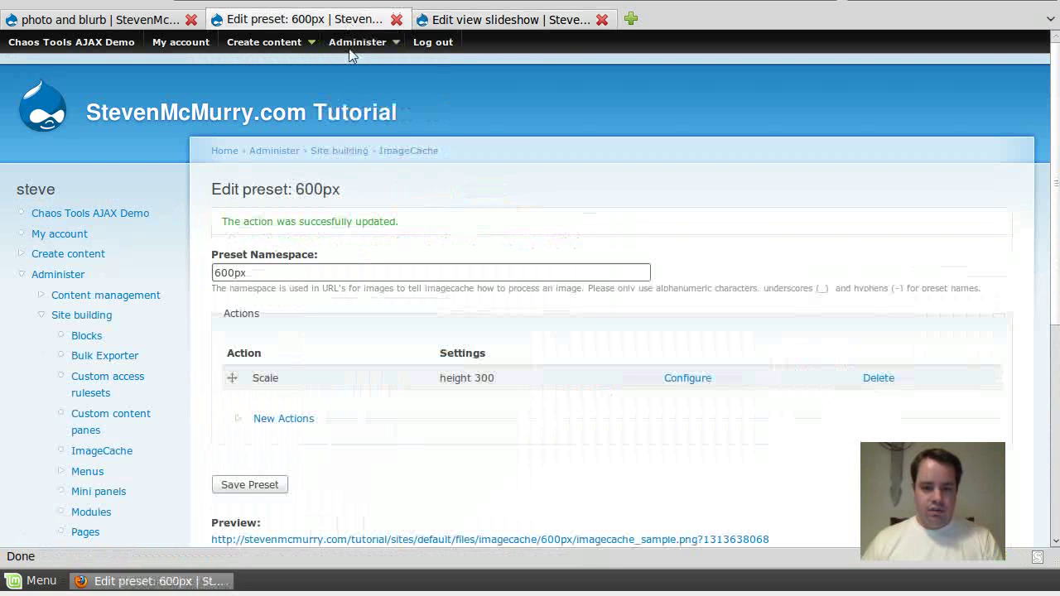
left_click(254, 487)
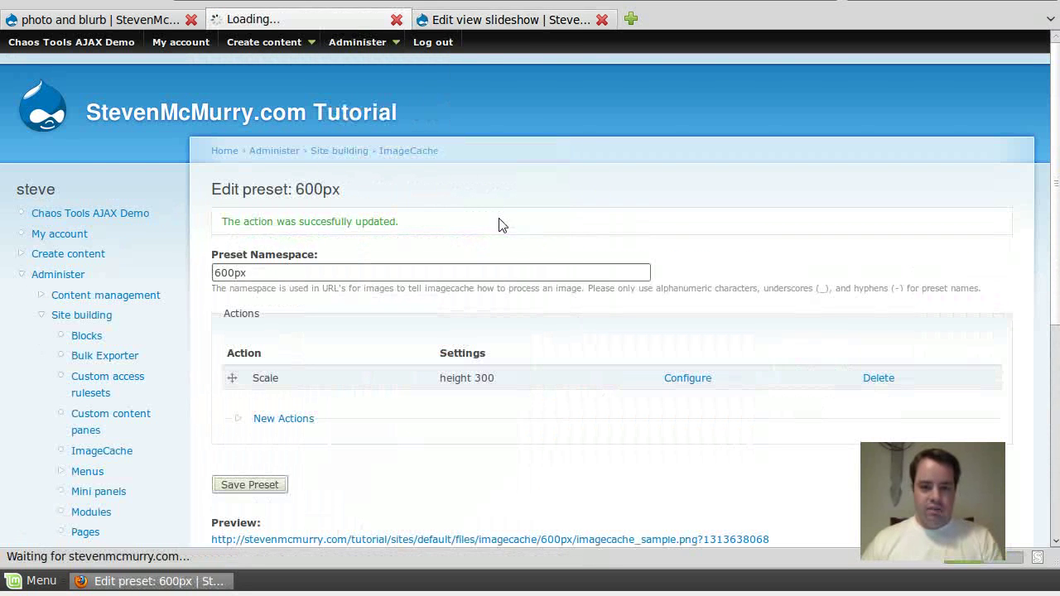
Flush the 600px preset's cached images and return to the slideshow view's edit page
left_click(414, 152)
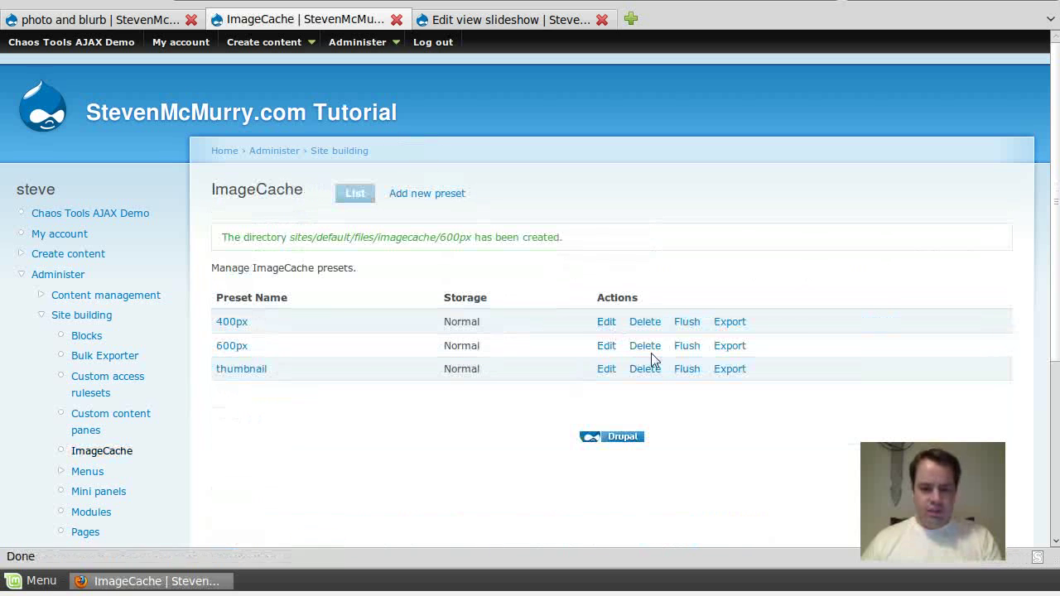
left_click(686, 346)
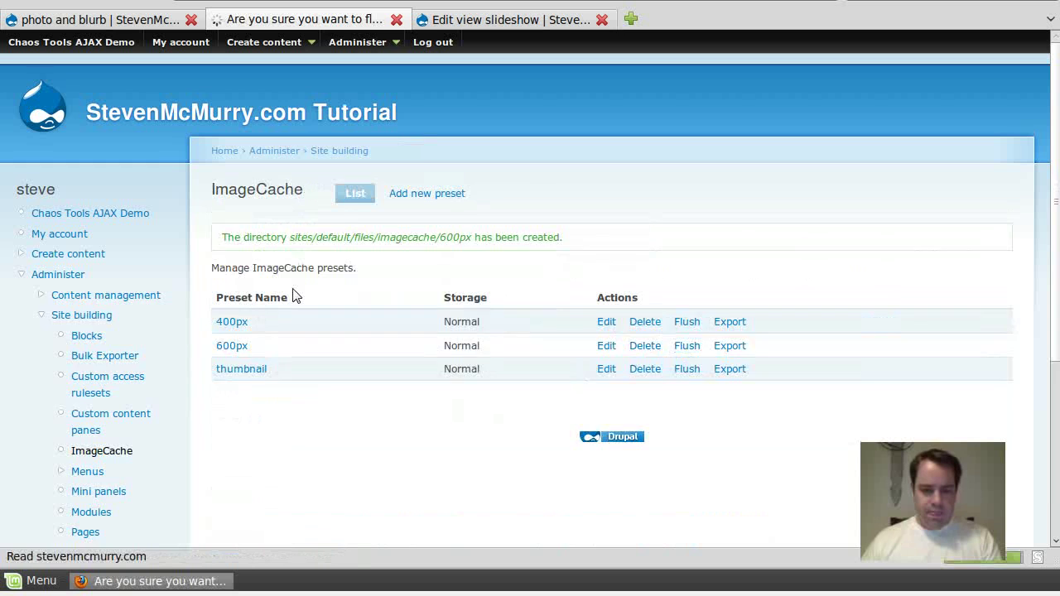
left_click(235, 236)
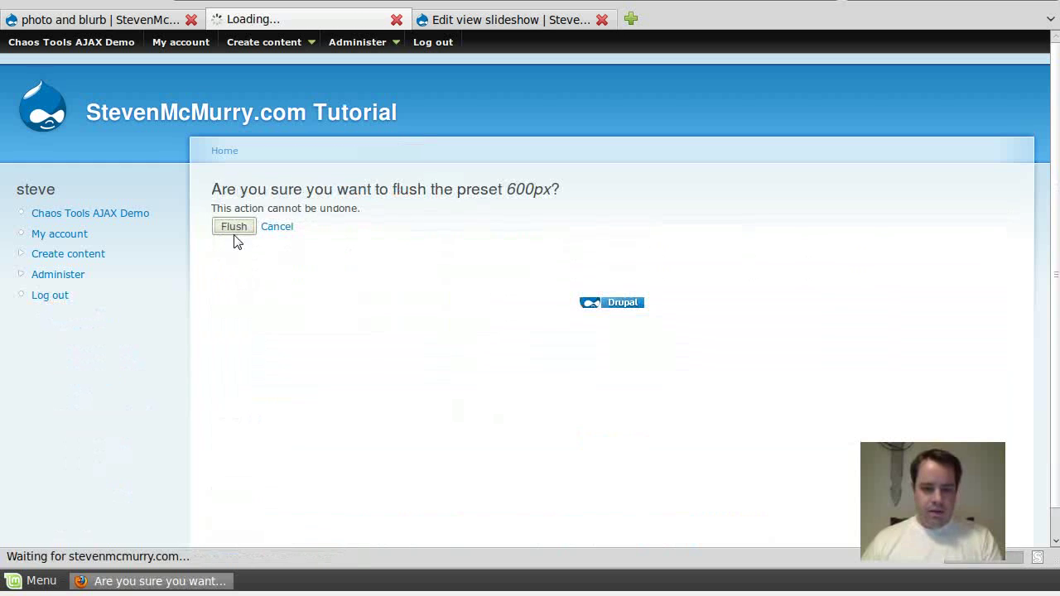
left_click(527, 21)
Open My Awesome Slideshow in a new tab and reload it to show 300px-high pictures
middle_click(922, 298)
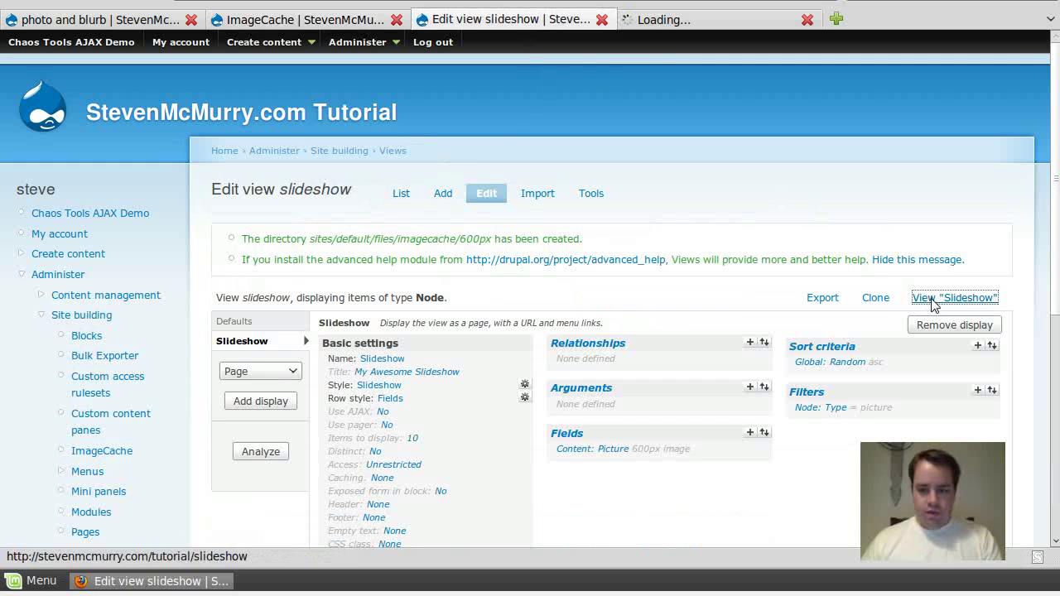
left_click(672, 23)
scroll(538, 238, "down", 1)
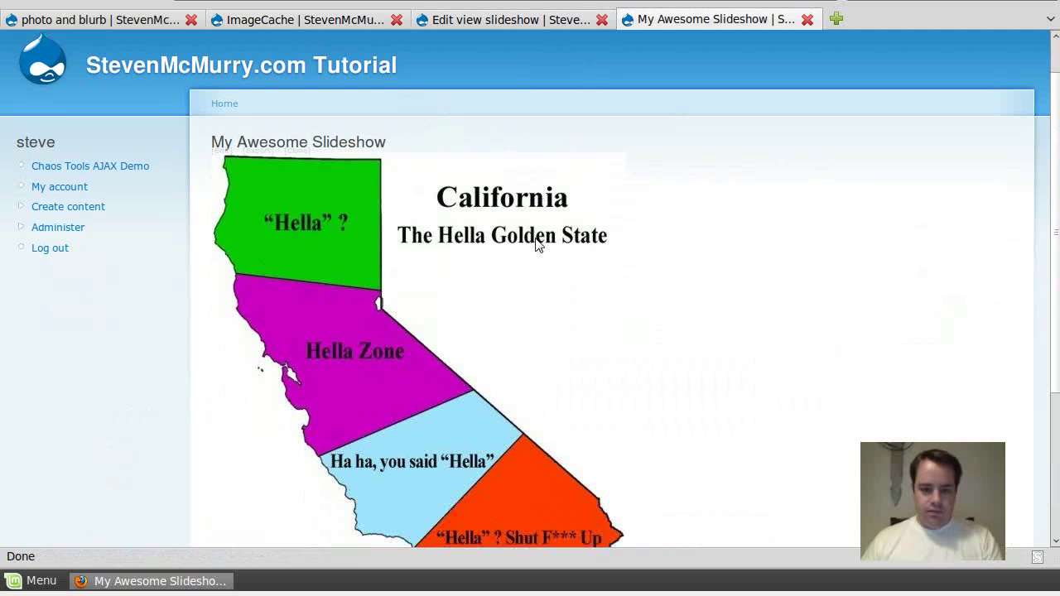
key("F5")
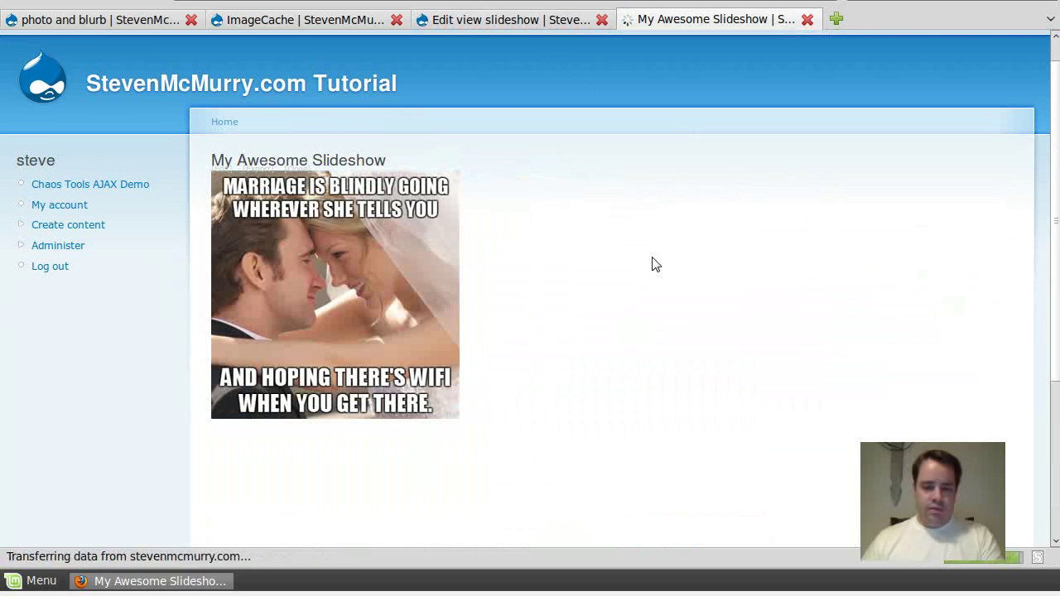
scroll(121, 451, "down", 3)
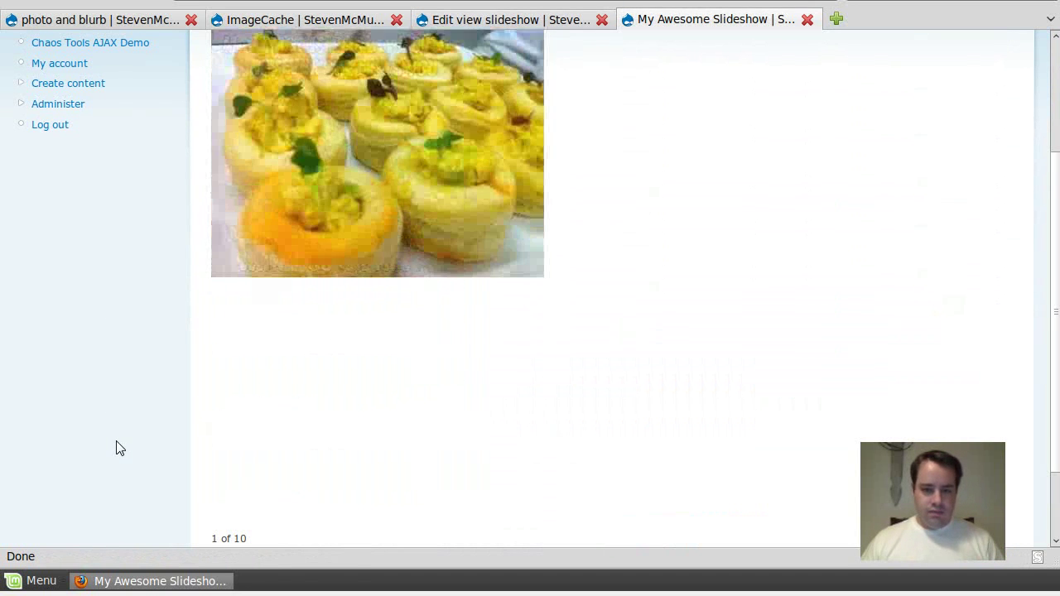
scroll(120, 448, "up", 1)
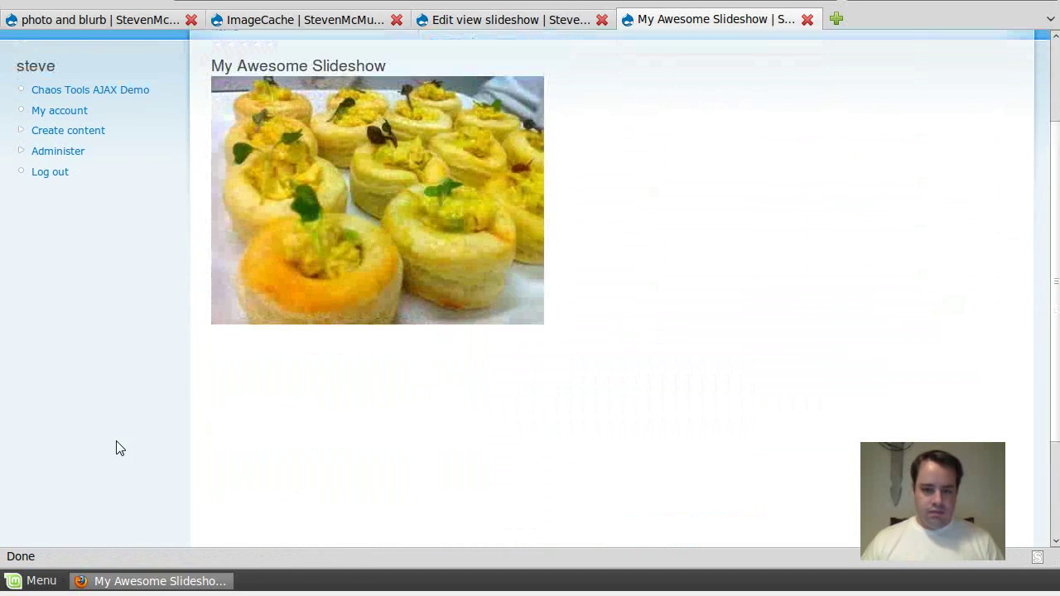
Check the 600px preset's settings, then return to the slideshow page
left_click(311, 20)
left_click(607, 347)
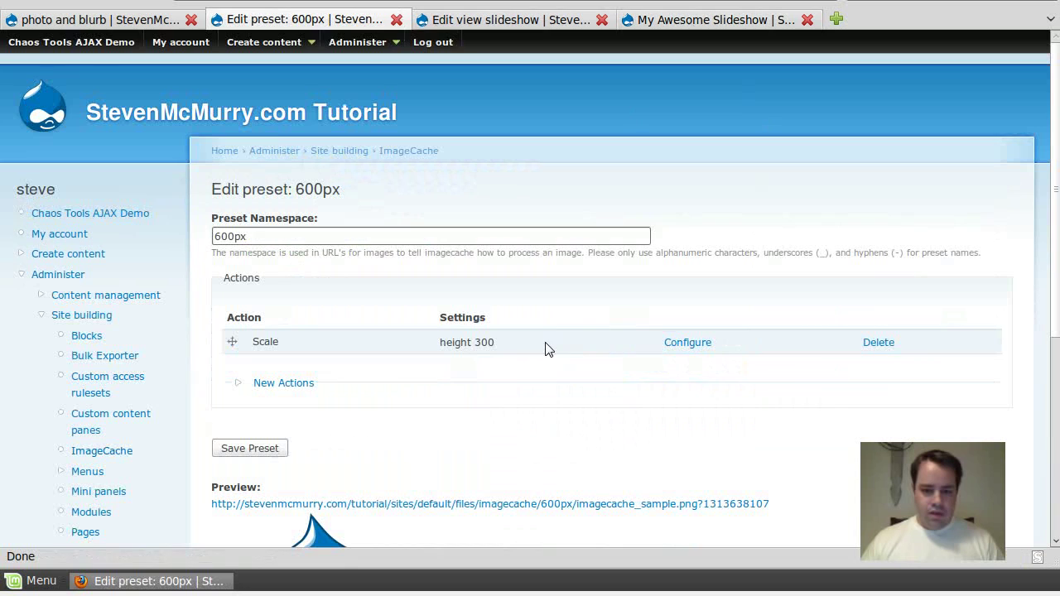
left_click(733, 20)
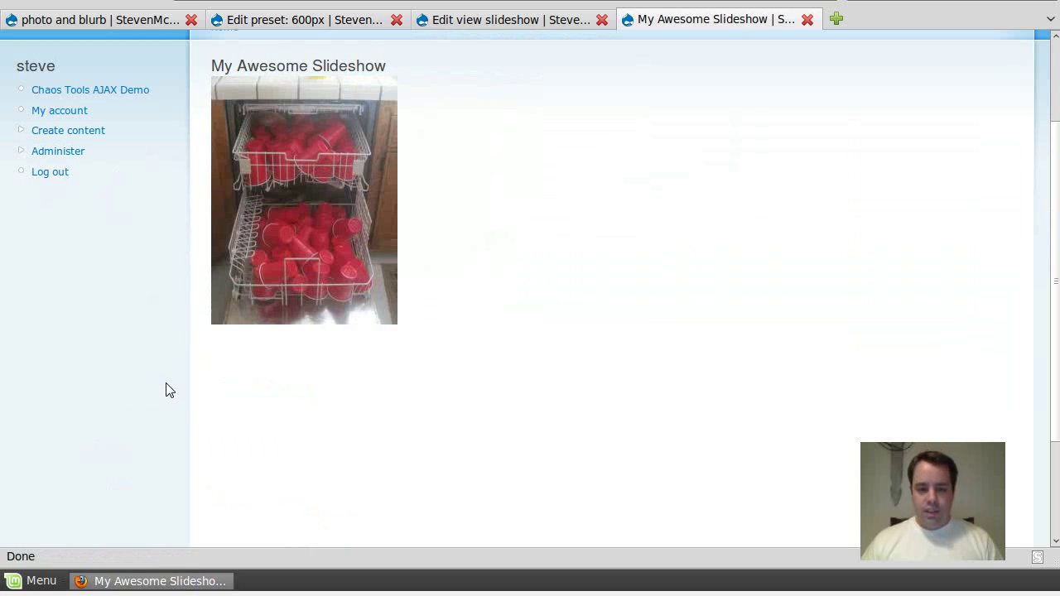
scroll(165, 390, "up", 1)
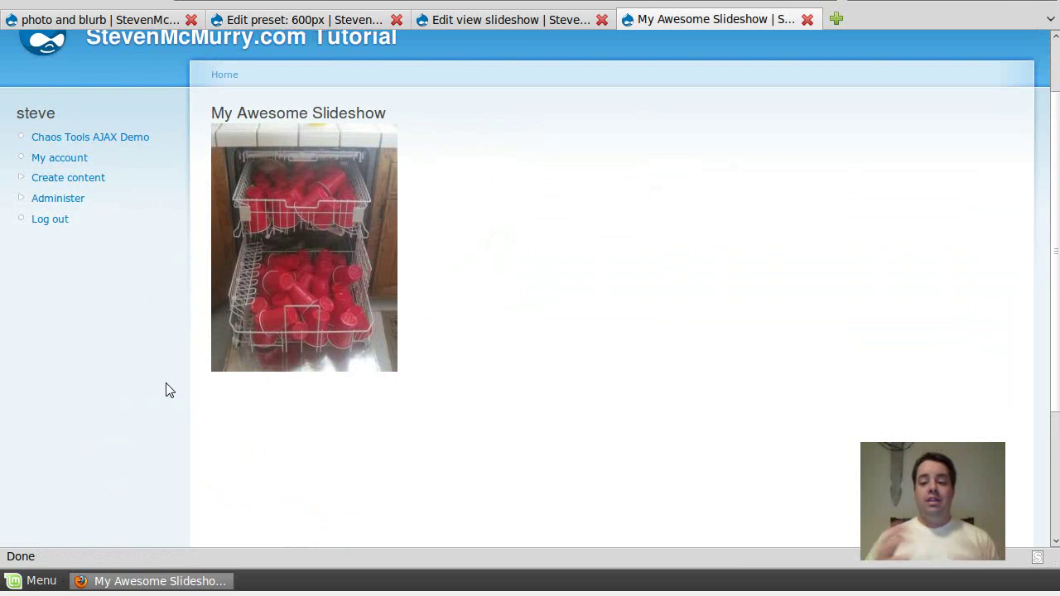